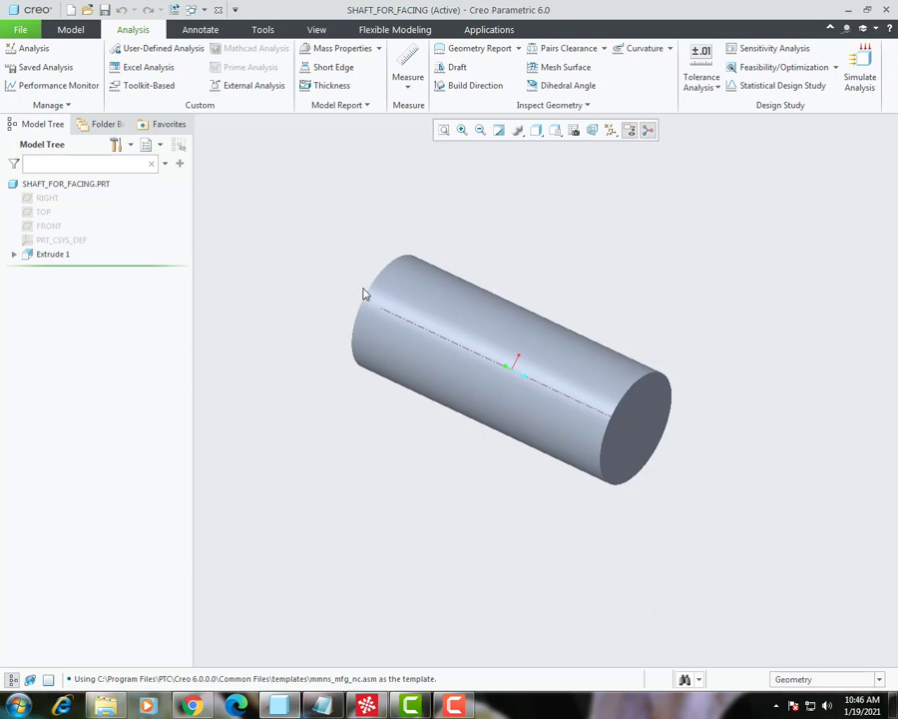
- Measure the diameter of the shaft's cylindrical surface
mouse_move(365, 294)
middle_mouse_down()
mouse_move(351, 298)
mouse_move(362, 283)
middle_mouse_up()
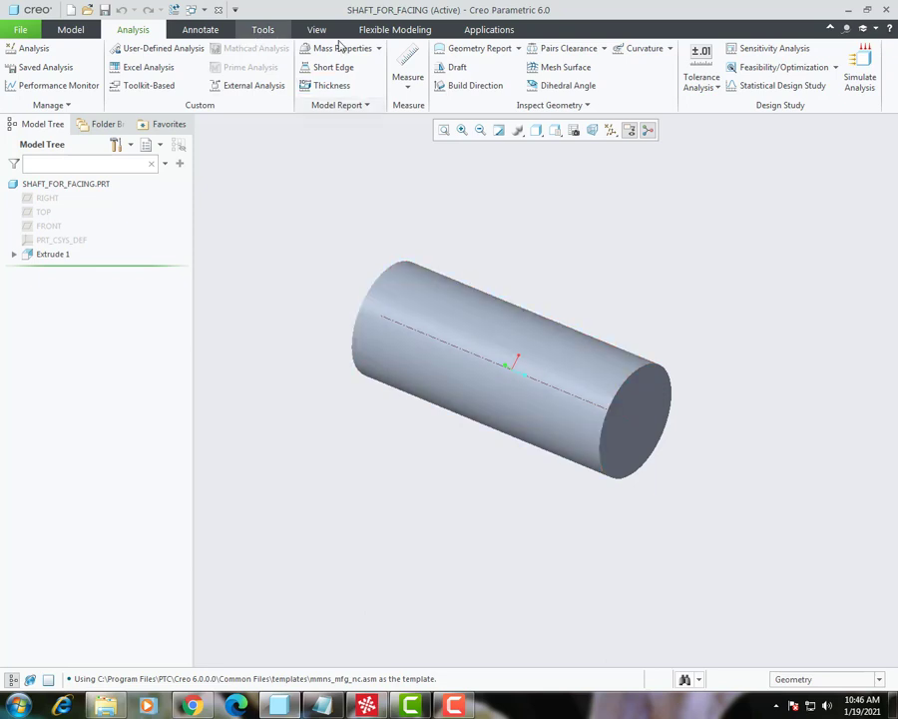
left_click(407, 84)
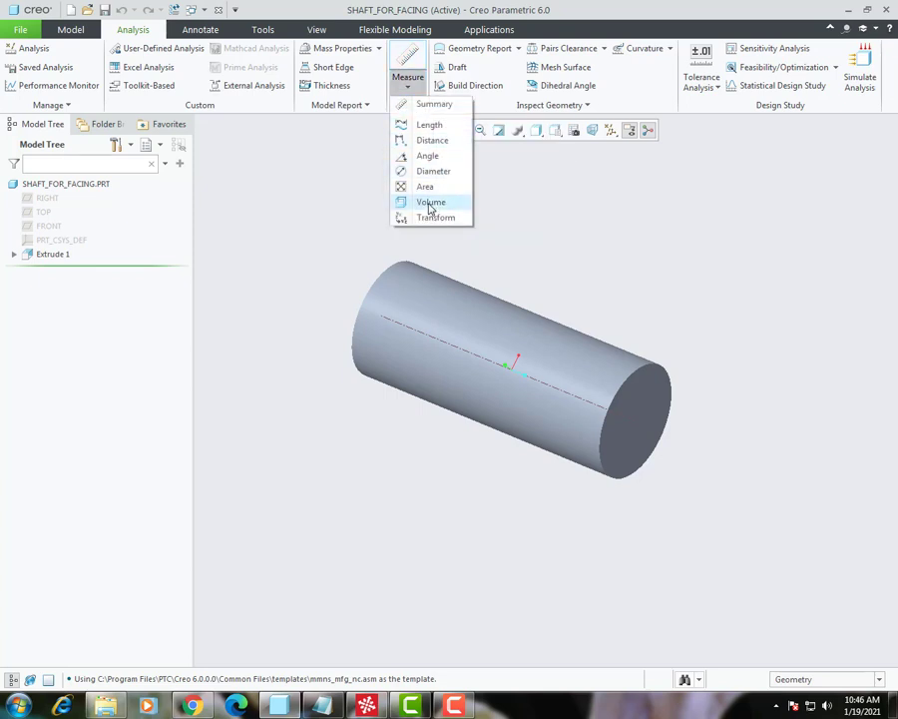
left_click(434, 172)
left_click(499, 349)
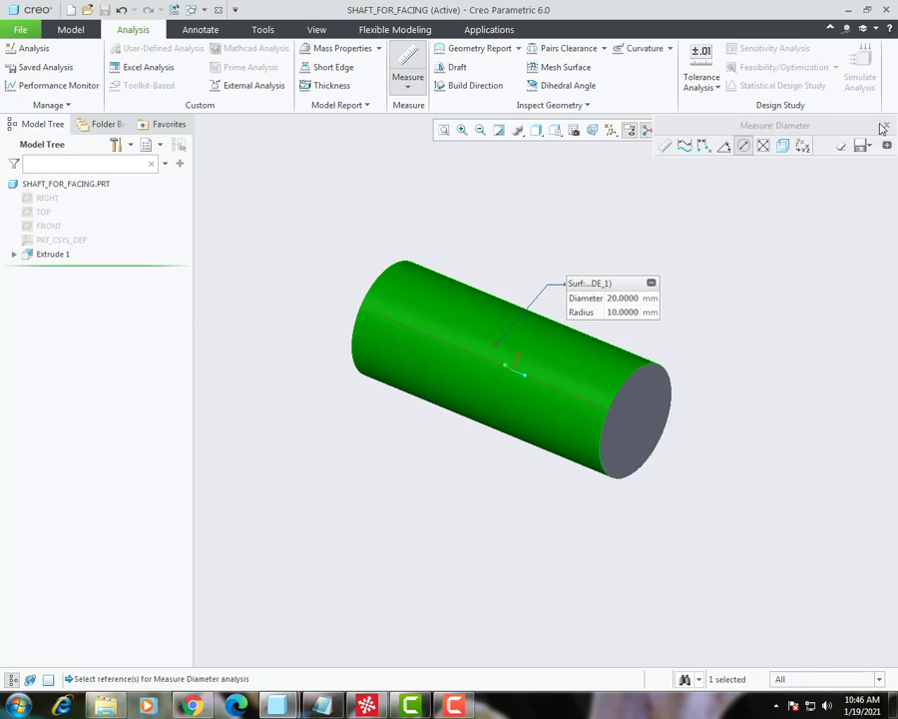
left_click(887, 127)
- Measure the distance between the shaft's two end faces
left_click(407, 88)
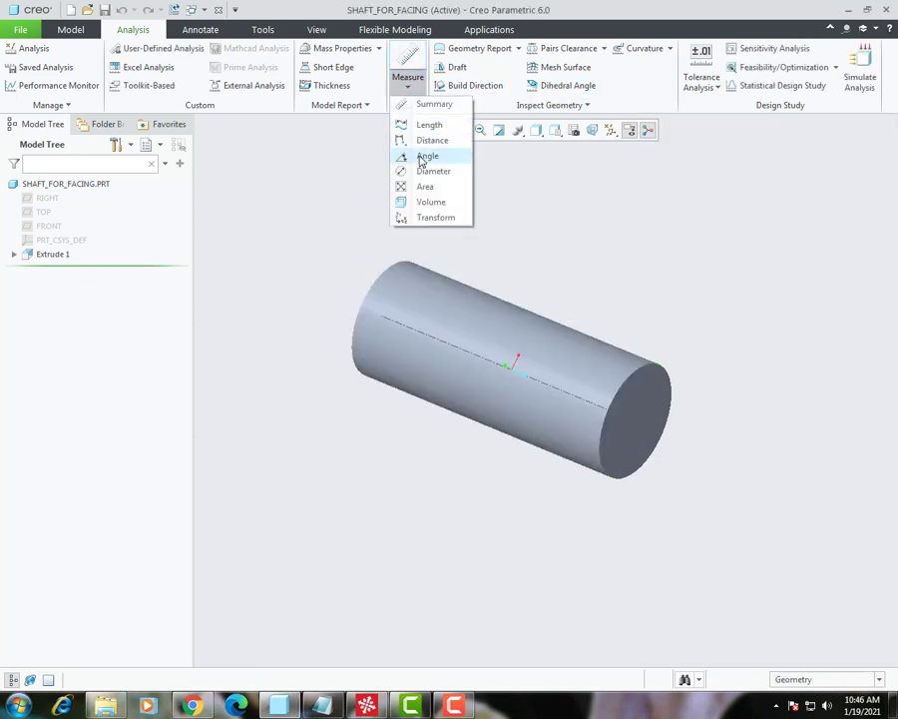
left_click(430, 124)
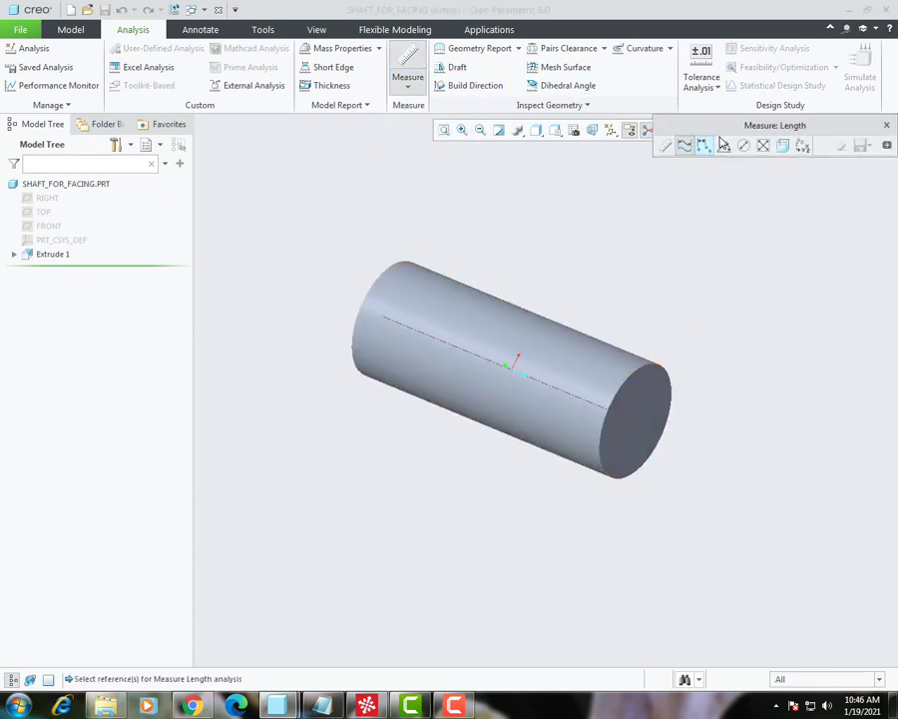
left_click(704, 145)
left_click(671, 404)
middle_click_drag(555, 384, 421, 355)
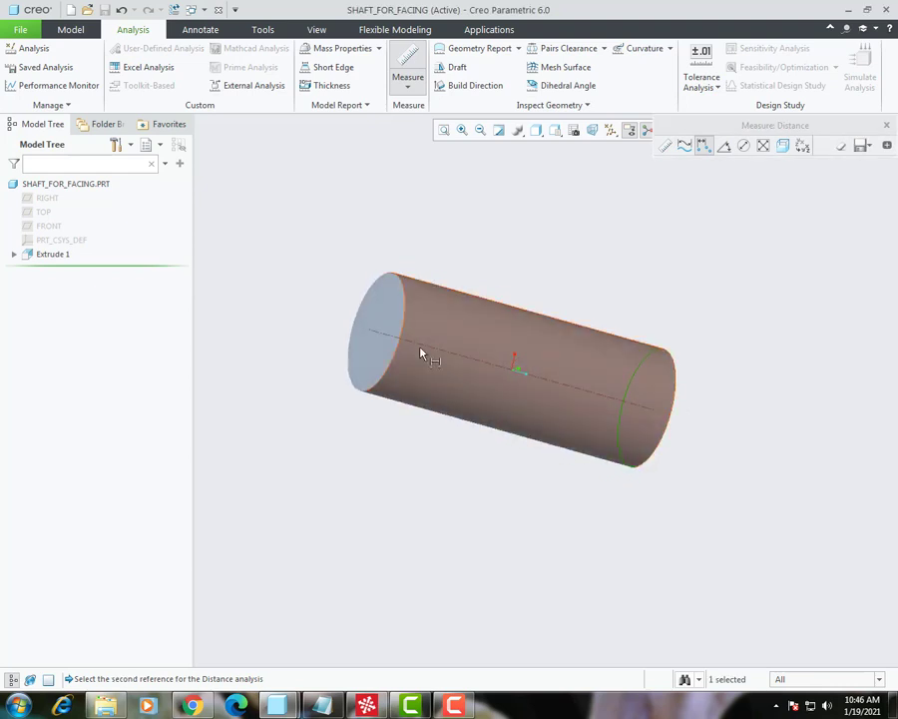
left_click(379, 303)
middle_click_drag(572, 379, 754, 204)
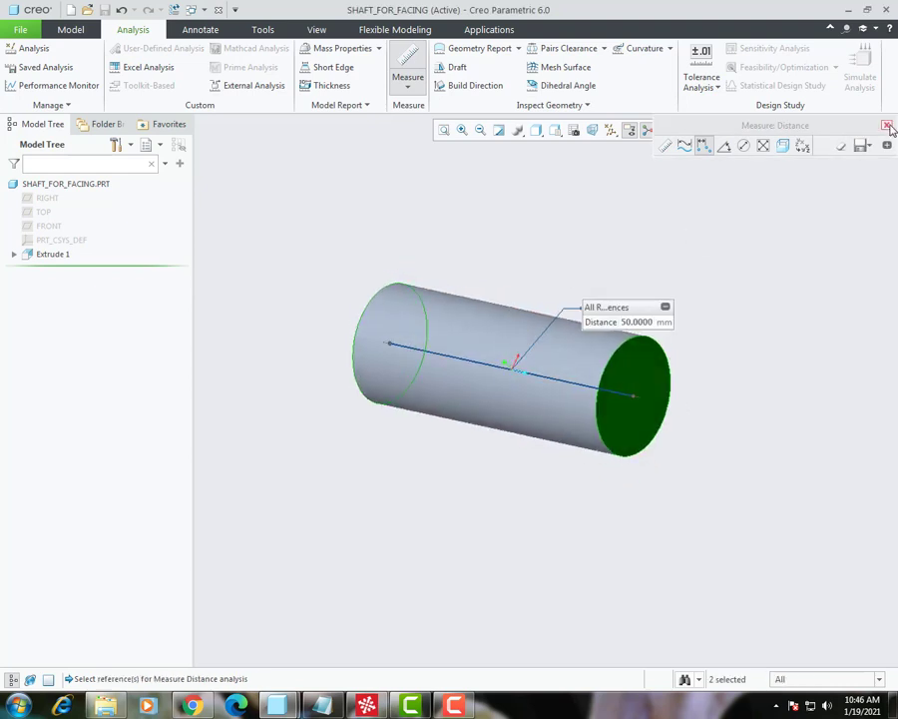
left_click(887, 125)
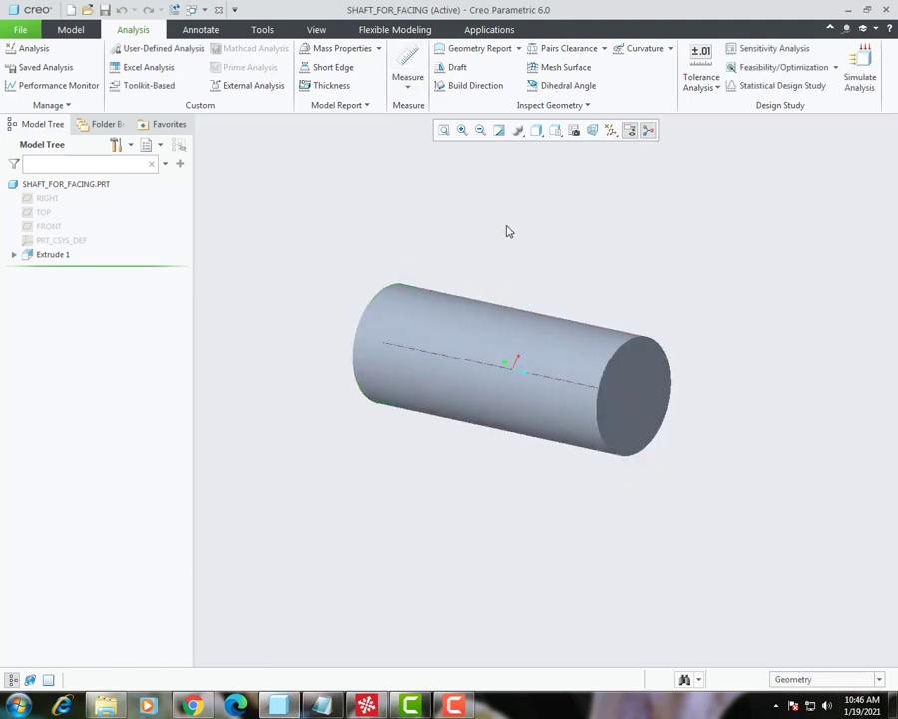
- Create an NC assembly manufacturing file named facing_op from the mmns_mfg_nc template instead of the default one
left_click(70, 10)
left_click(374, 321)
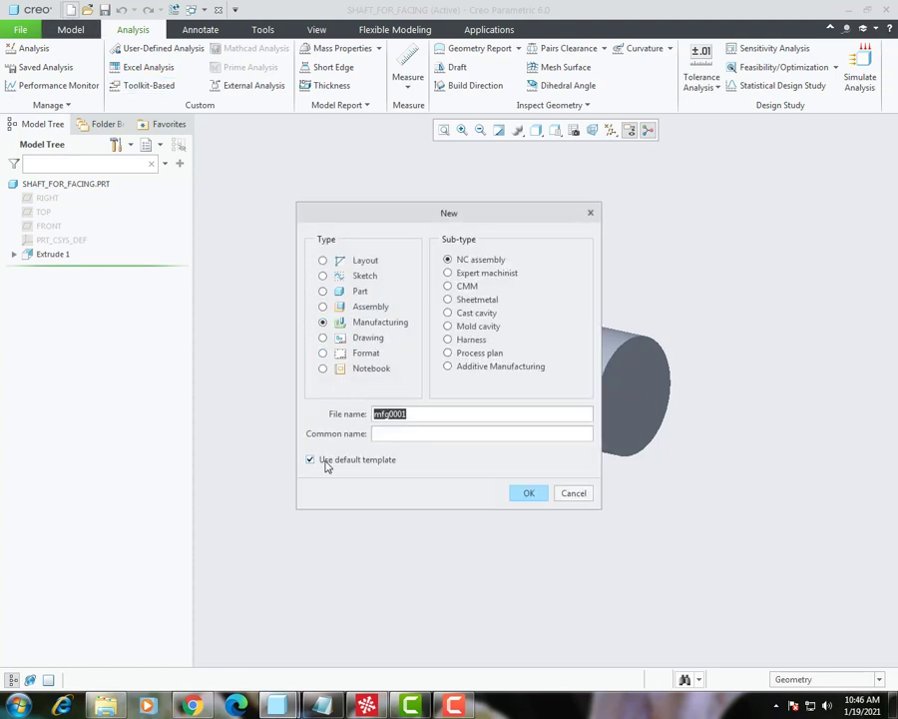
left_click(325, 463)
double_click(415, 417)
type("facing_op")
key("Return")
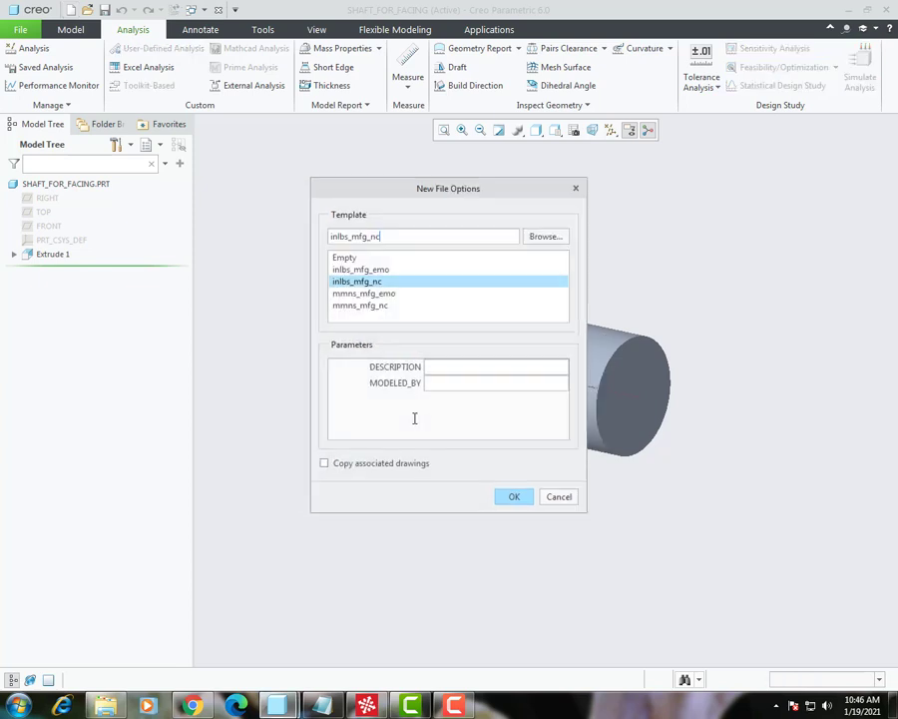
left_click(352, 305)
left_click(515, 497)
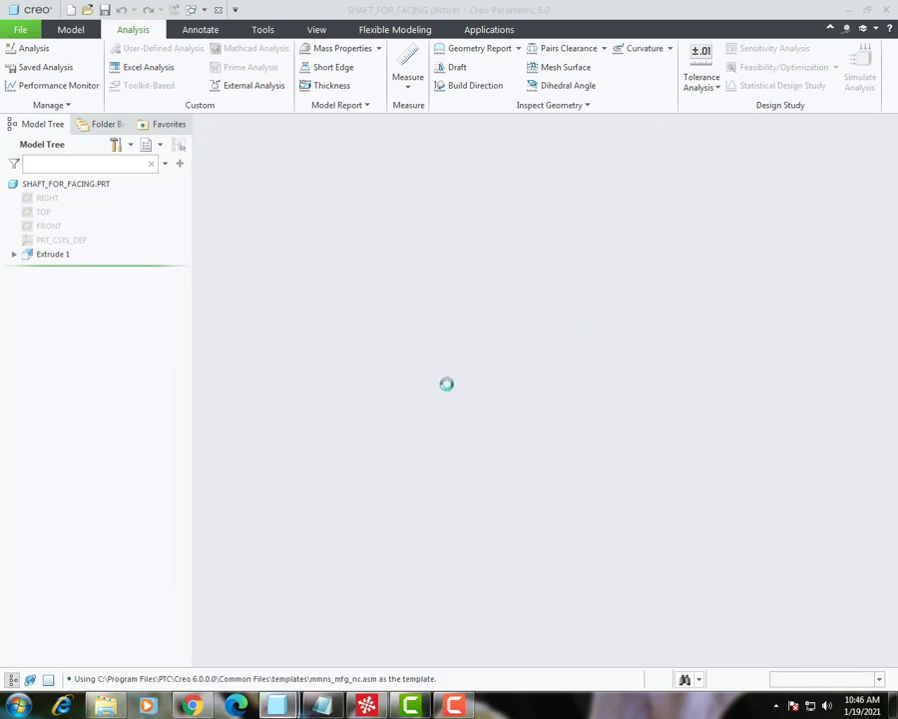
left_click(817, 12)
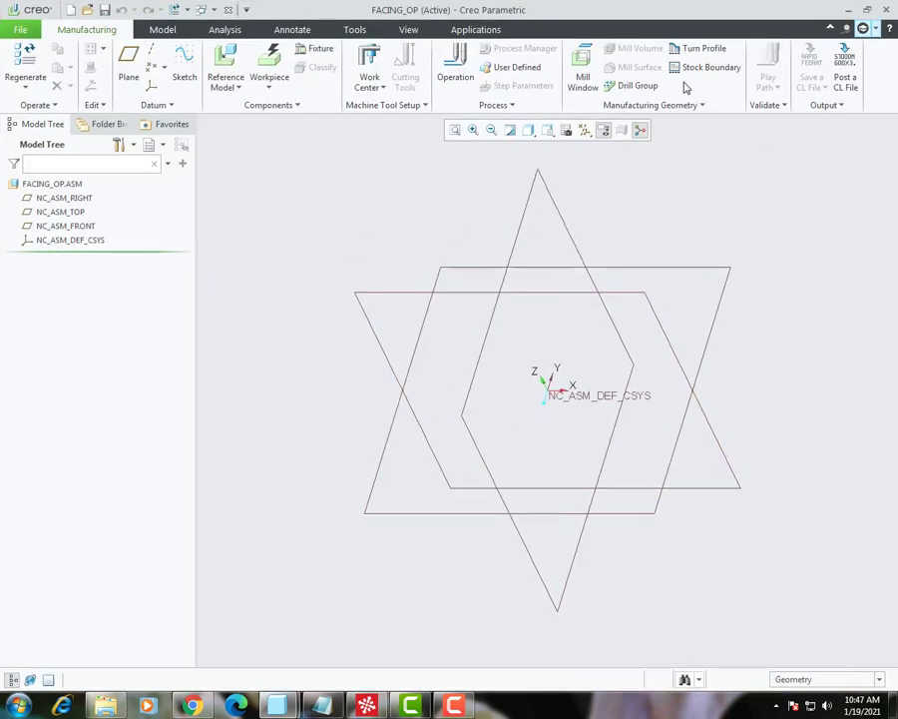
- Insert shaft_for_facing.prt as the reference model and place it with the Default constraint
left_click(235, 58)
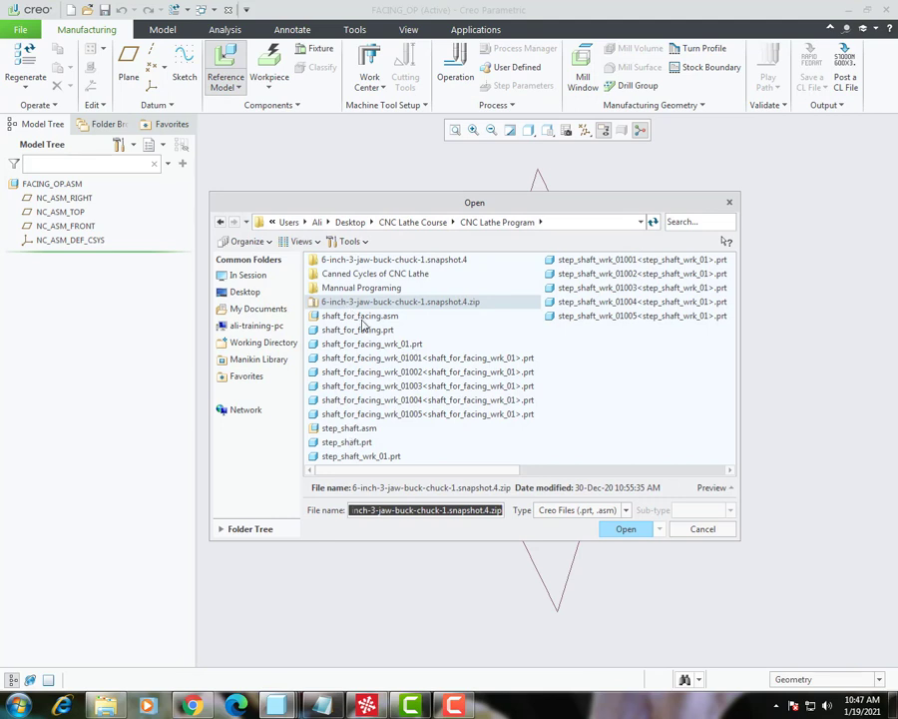
left_click(359, 330)
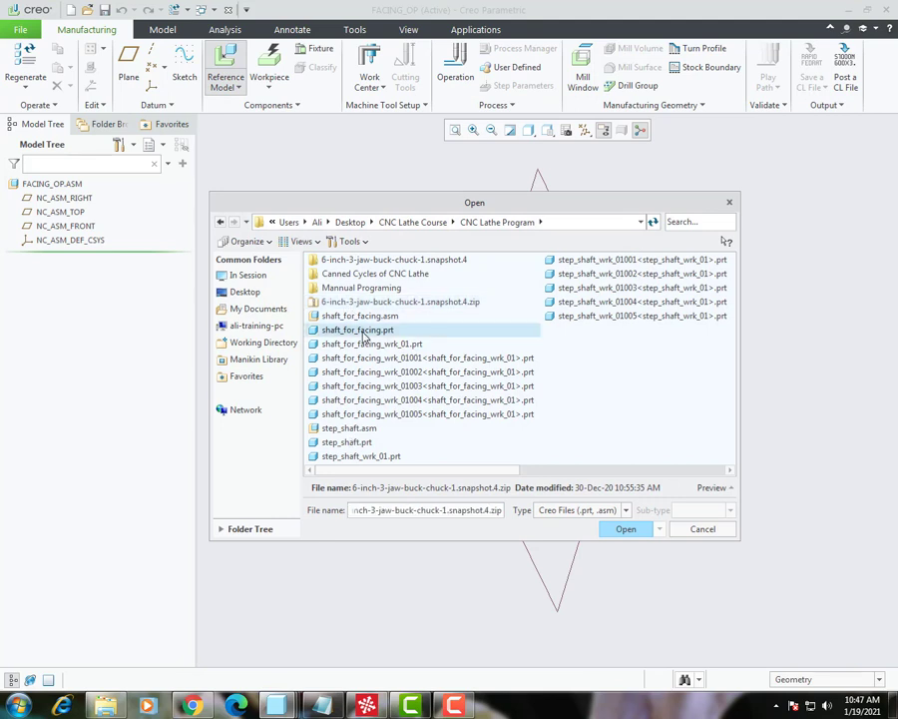
left_click(626, 528)
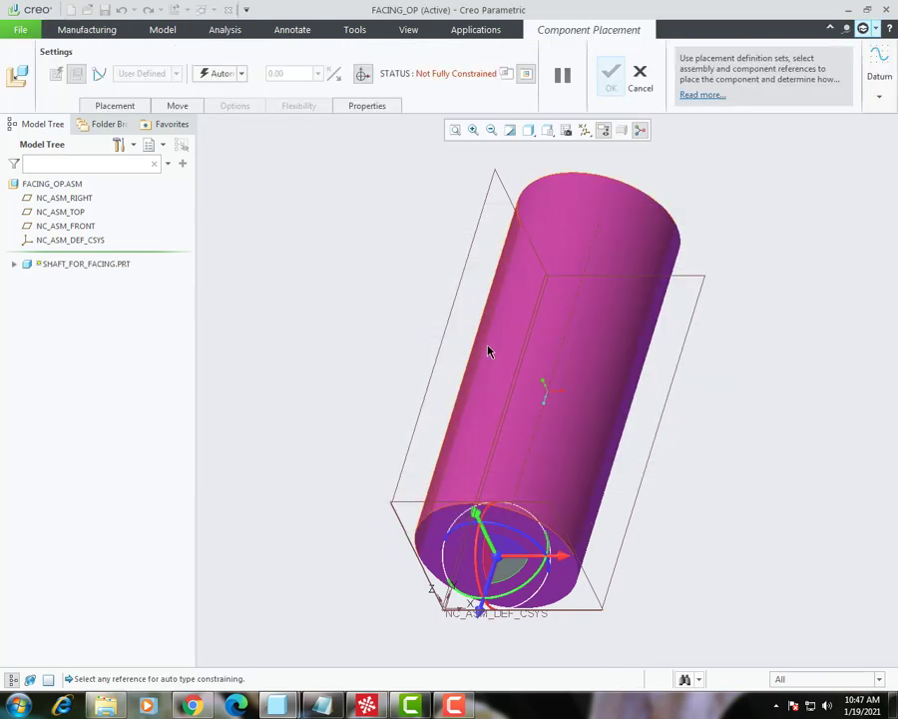
left_click(238, 76)
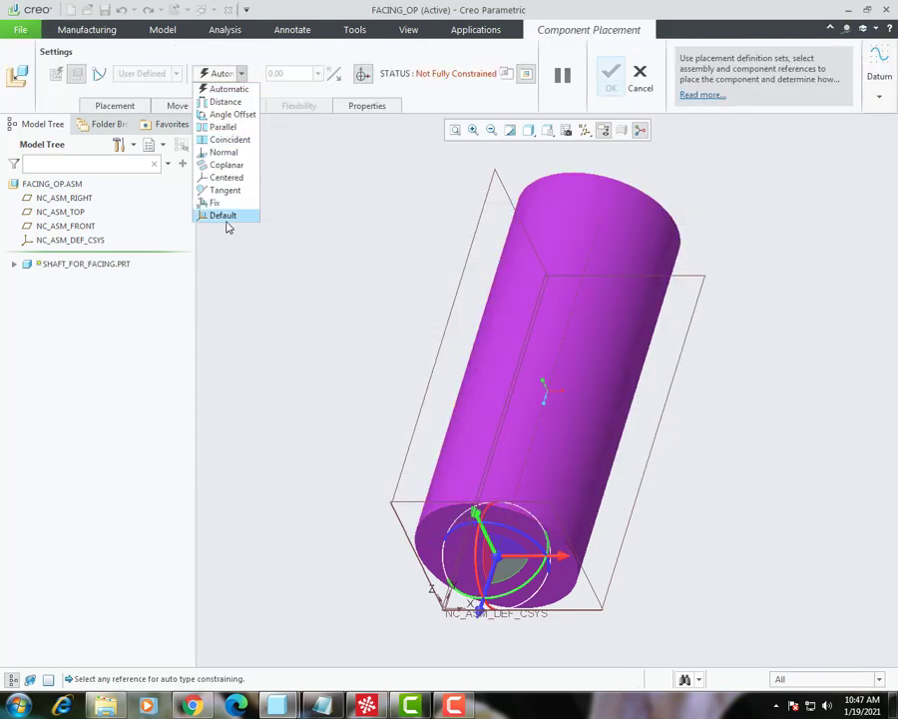
left_click(221, 214)
left_click(599, 80)
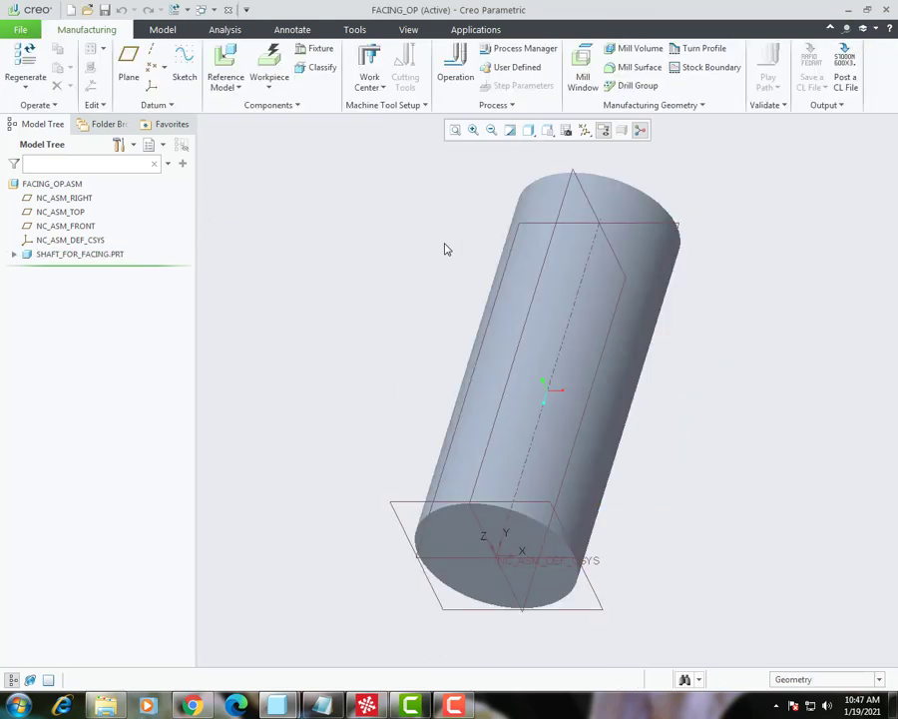
- Hide the assembly's default coordinate system NC_ASM_DEF_CSYS
middle_click_drag(443, 379, 515, 344)
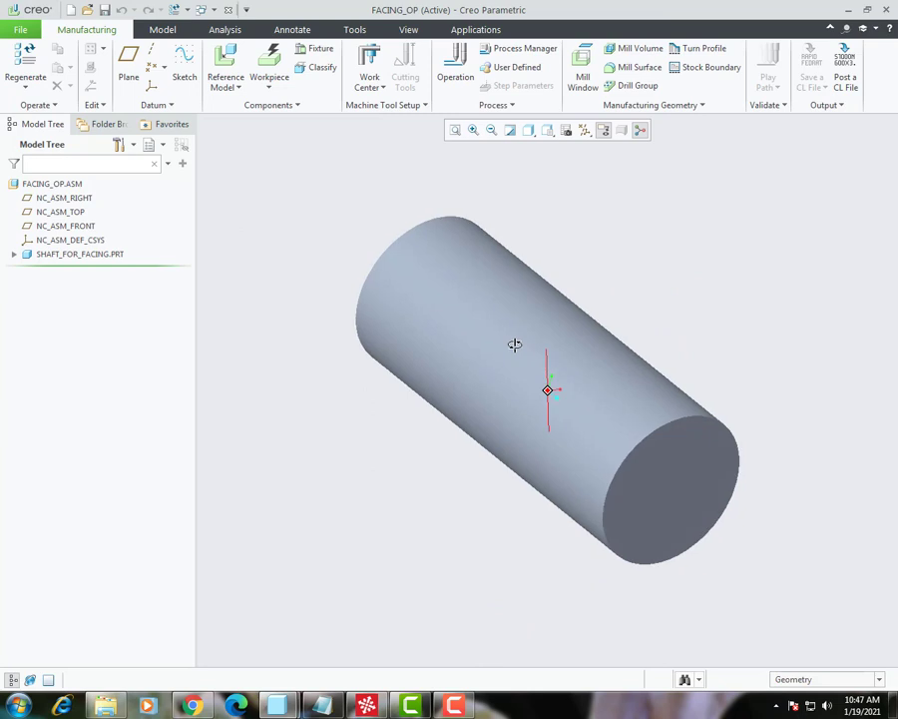
right_click(66, 240)
left_click(97, 213)
mouse_move(461, 323)
middle_mouse_down()
mouse_move(429, 360)
mouse_move(442, 290)
mouse_move(471, 325)
middle_mouse_up()
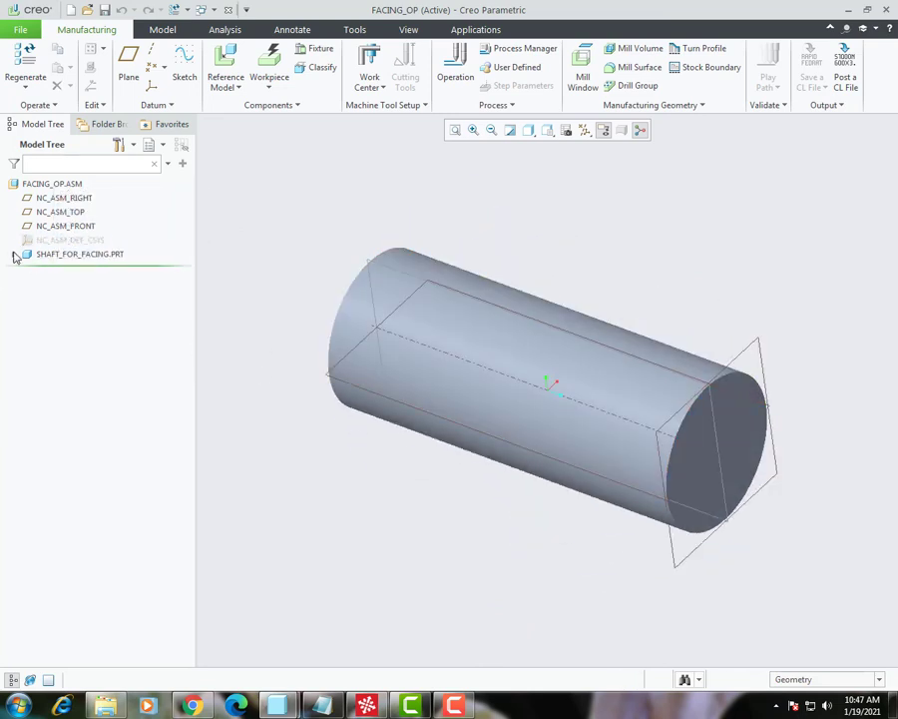
- Save the status of the assembly's layers and return to the model tree
left_click(14, 254)
left_click(14, 255)
left_click(162, 147)
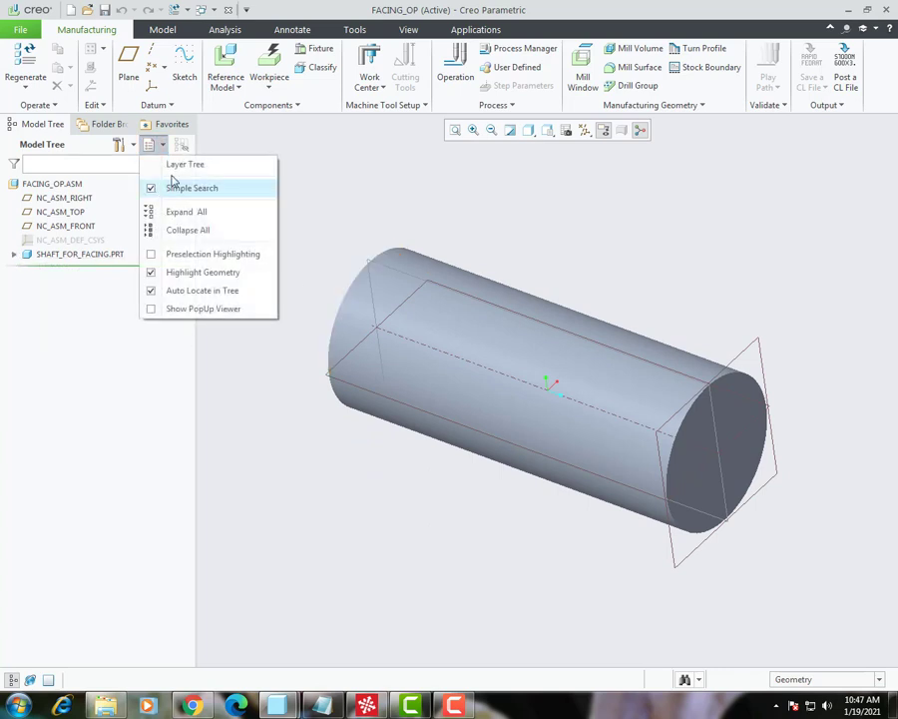
left_click(178, 163)
right_click(34, 183)
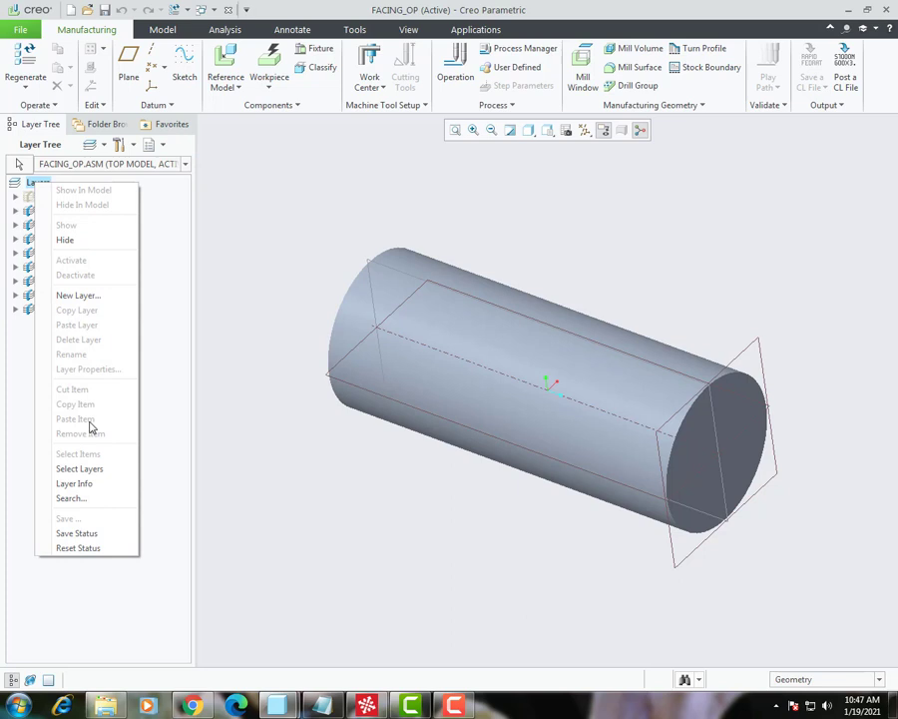
left_click(78, 532)
left_click(163, 146)
left_click(185, 164)
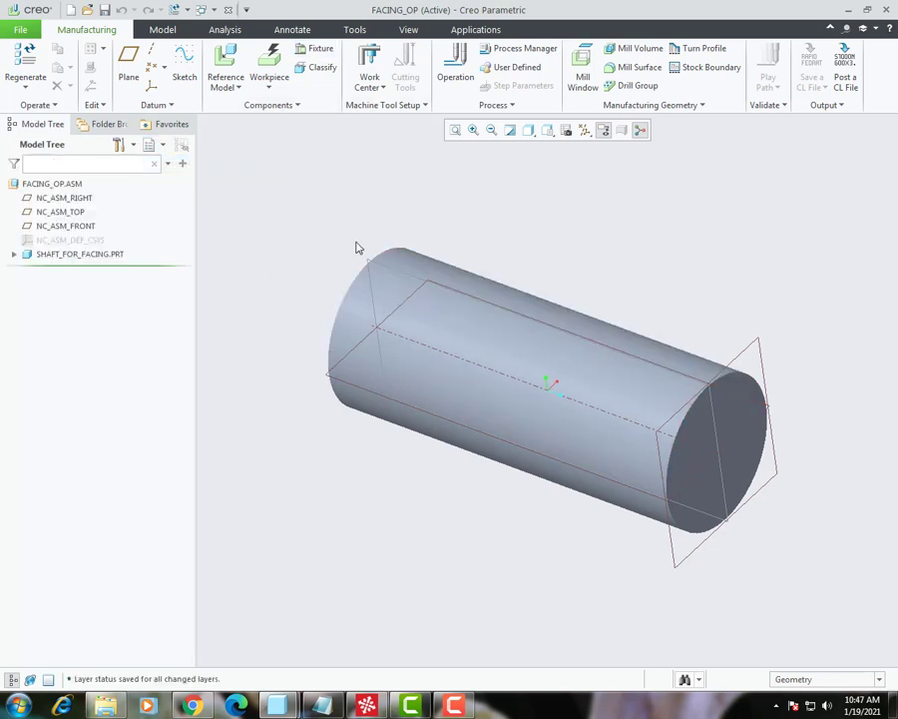
- Start an automatic workpiece around the shaft and make its stock shape round
middle_click_drag(431, 370, 261, 338, "shift")
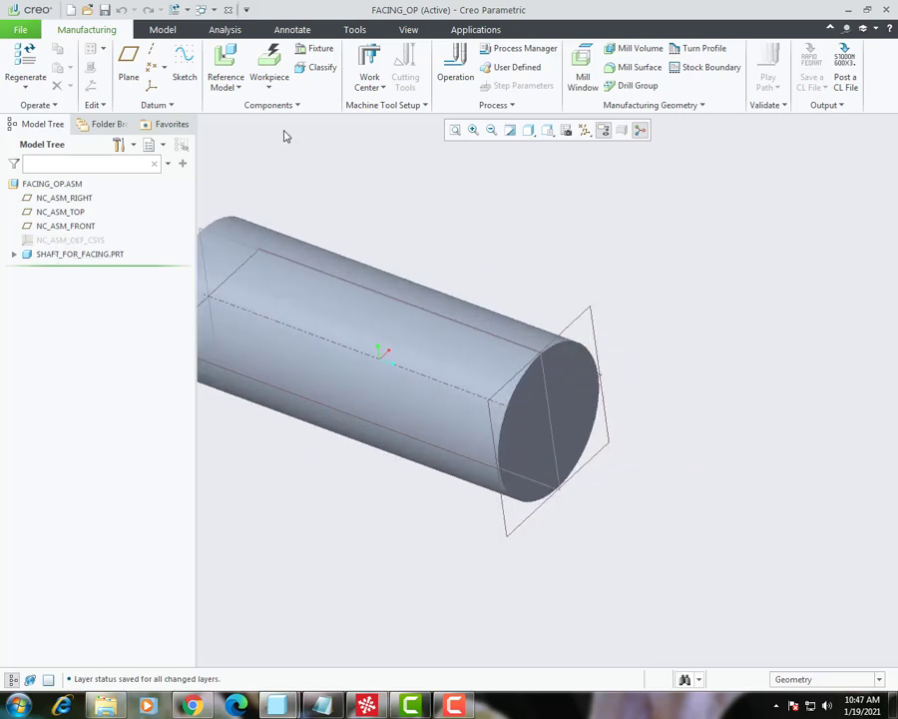
left_click(269, 65)
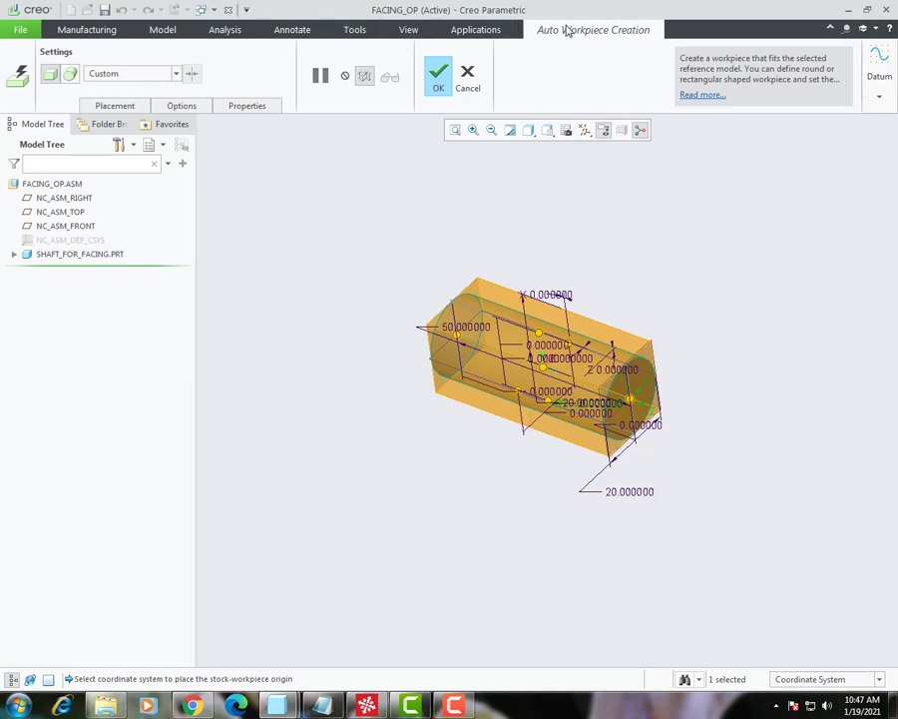
left_click(69, 75)
scroll(605, 419, "up", 3)
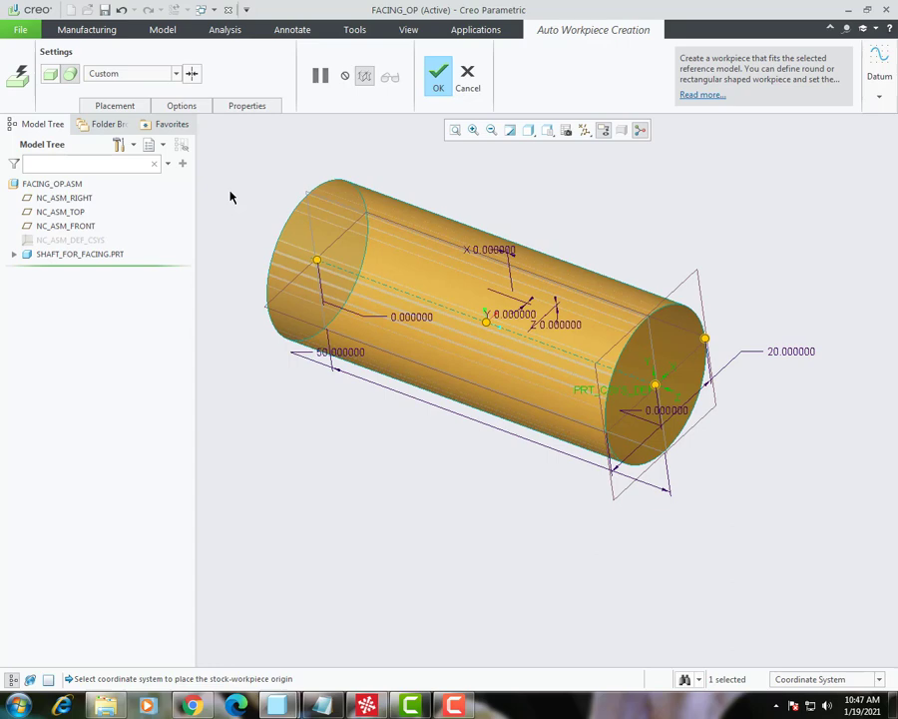
- Set the workpiece's Length(+) offset to 10 mm and create the workpiece
left_click(186, 106)
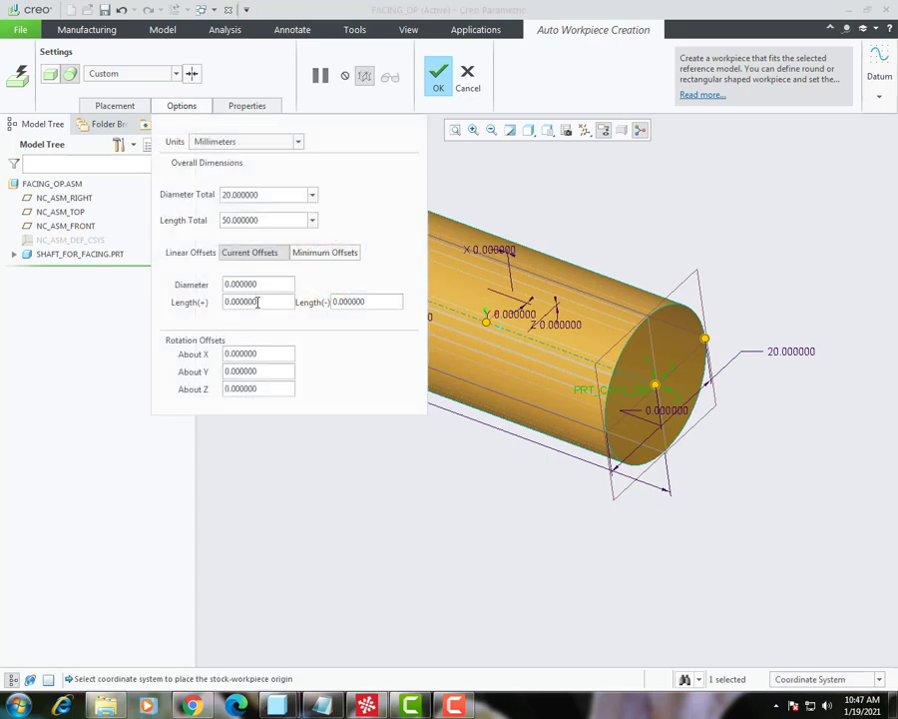
double_click(257, 302)
type("10")
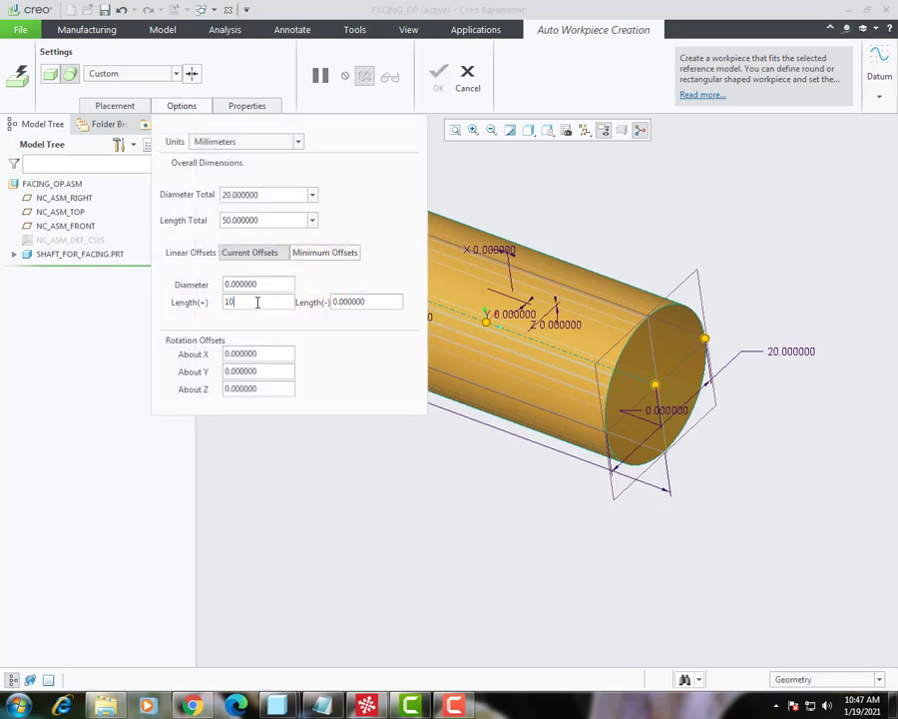
key("Return")
mouse_move(822, 485)
middle_mouse_down()
mouse_move(836, 457)
mouse_move(817, 479)
middle_mouse_up()
scroll(817, 479, "down", 3)
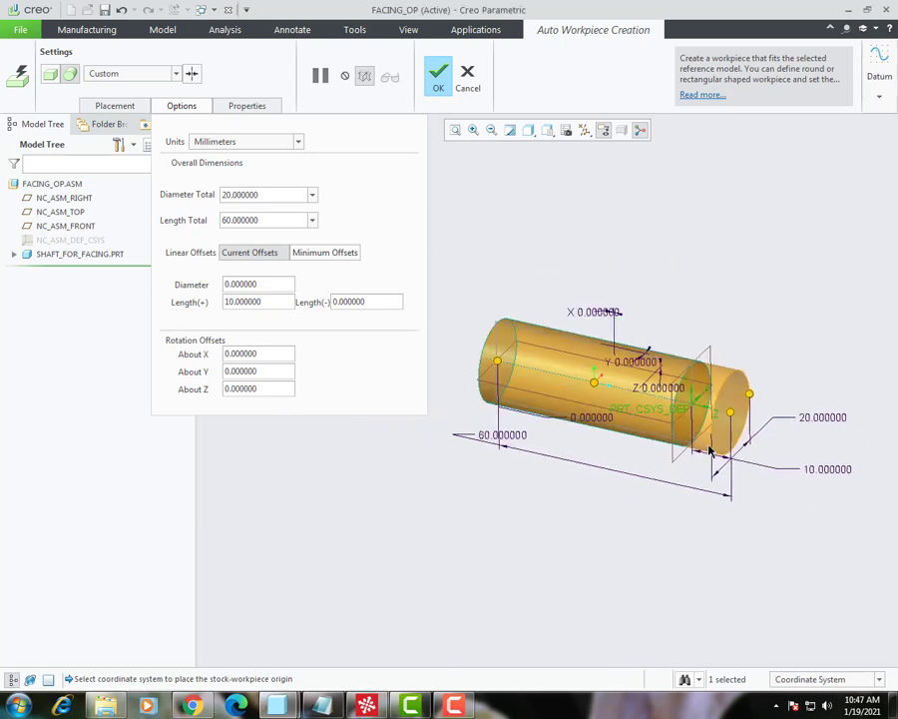
scroll(795, 421, "up", 3)
middle_click_drag(794, 420, 781, 452)
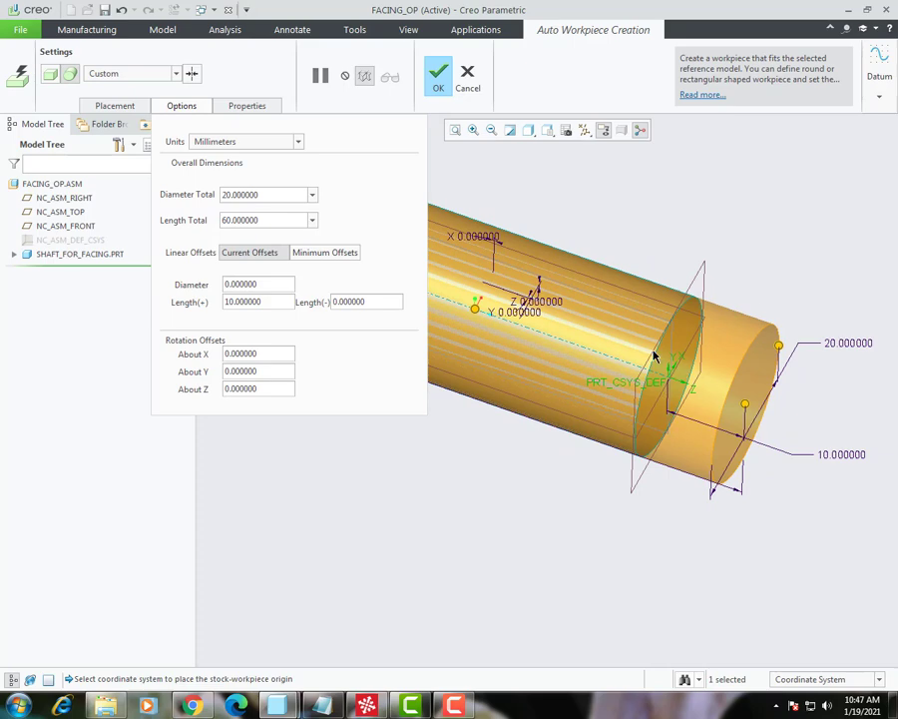
left_click(436, 80)
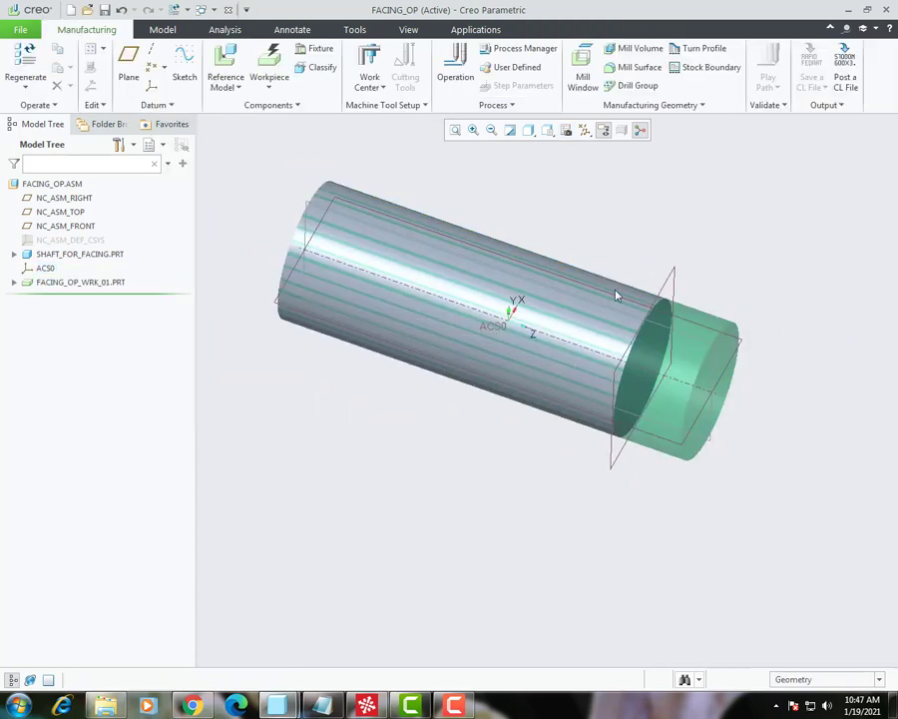
- Hide the assembly coordinate system ACS0 together with the workpiece's coordinate system CS0
left_click(14, 283)
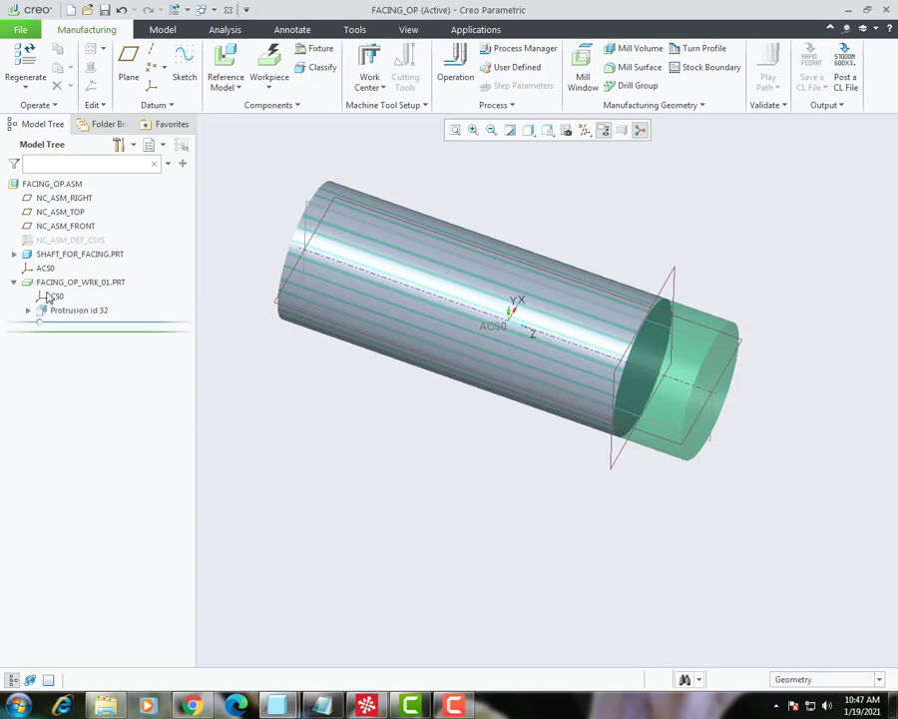
left_click(45, 294)
left_click(45, 266, "ctrl")
right_click(44, 266)
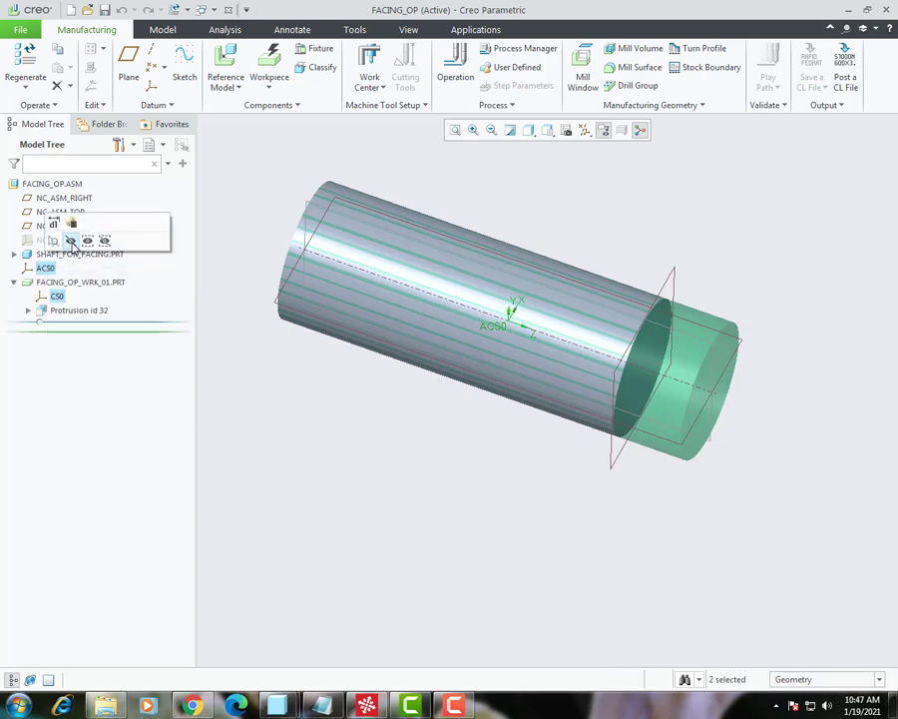
left_click(69, 239)
left_click(14, 283)
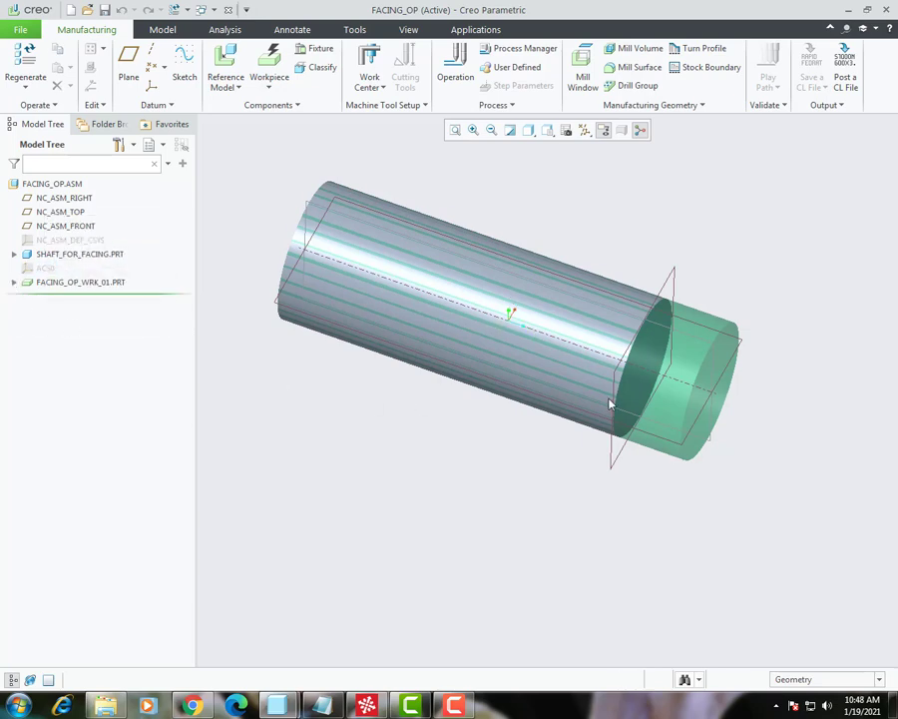
- Start a new coordinate system referenced to the workpiece's free end face and the NC_ASM_TOP and NC_ASM_RIGHT planes
middle_click_drag(427, 280, 320, 149)
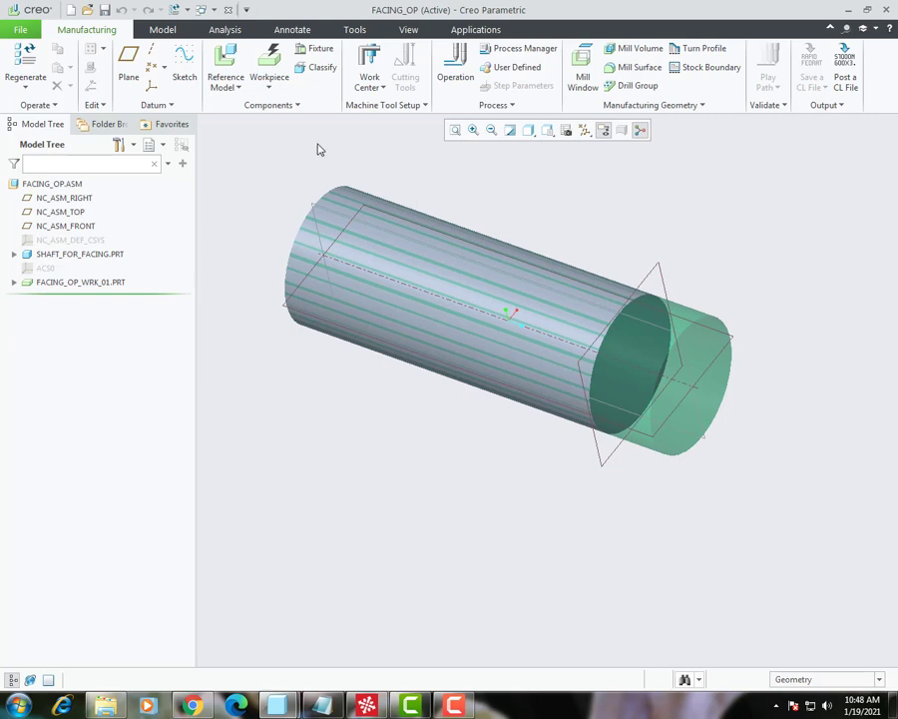
left_click(152, 85)
scroll(367, 382, "up", 2)
scroll(456, 411, "down", 4)
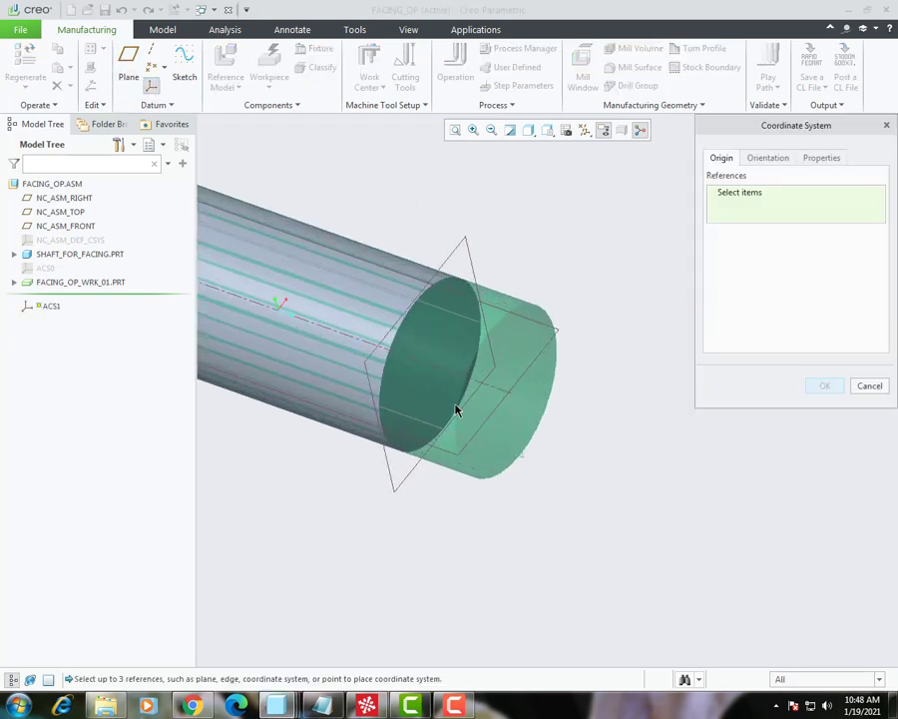
left_click(542, 397)
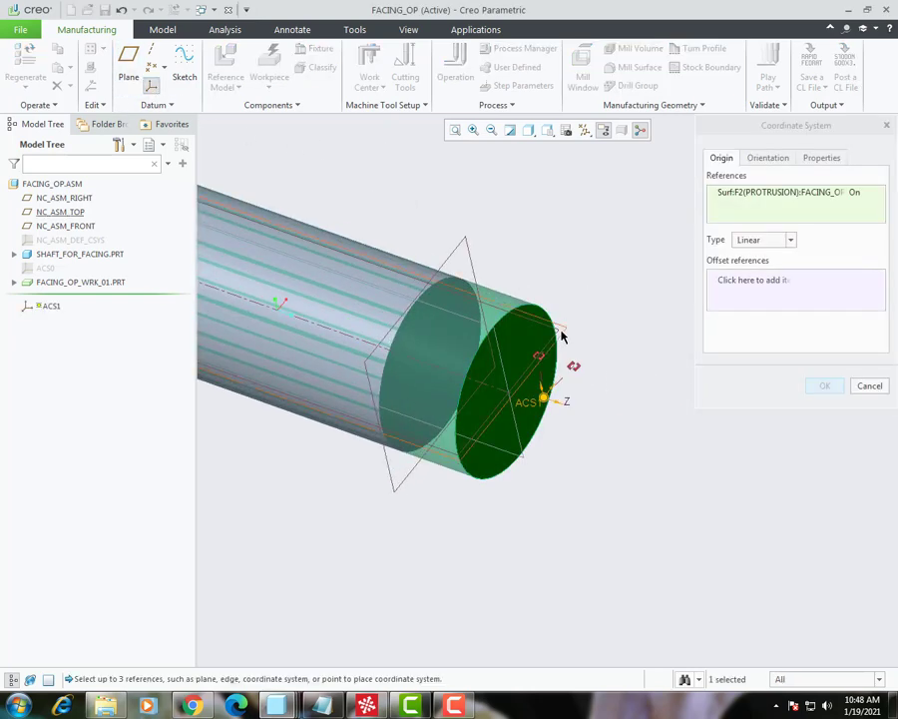
left_click(479, 329, "ctrl")
left_click(479, 329, "ctrl")
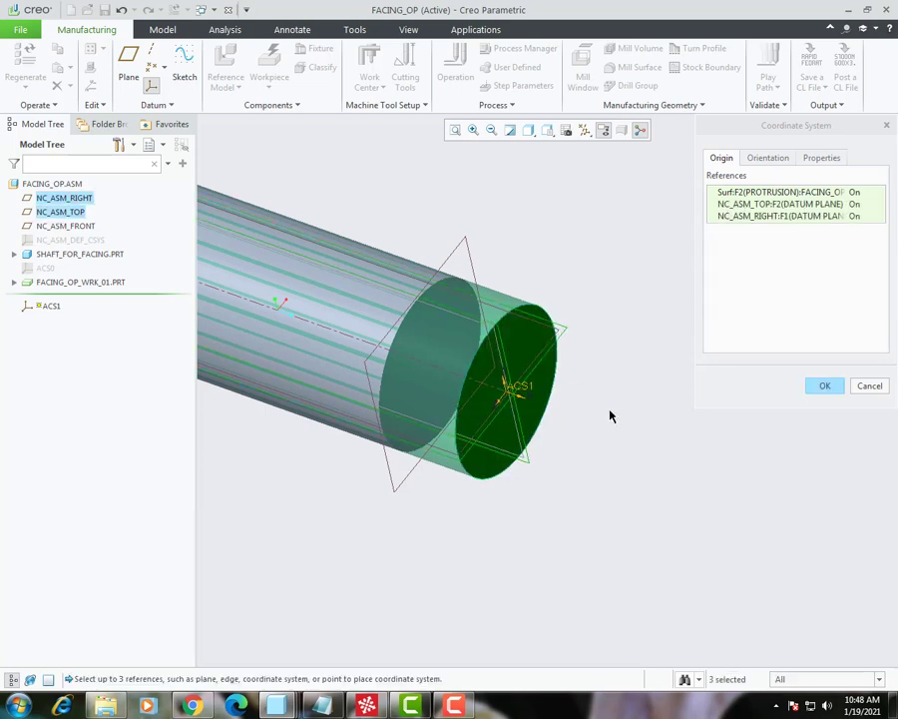
middle_click_drag(610, 415, 621, 398)
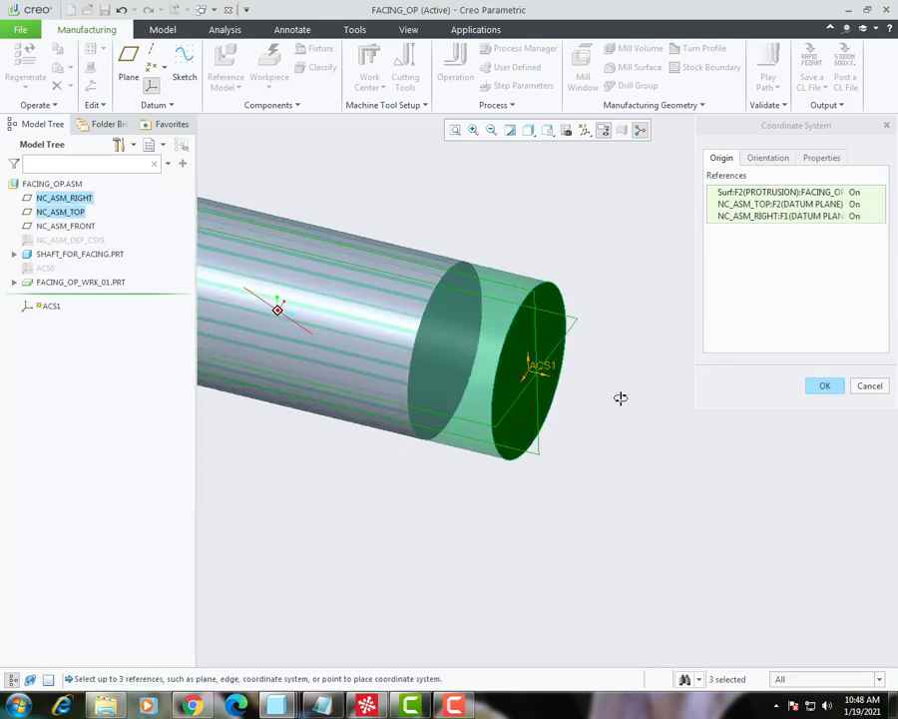
- Orient the coordinate system with the end face determining Z and NC_ASM_TOP projecting Y, and create it
left_click(767, 157)
left_click(828, 262)
left_click(821, 303)
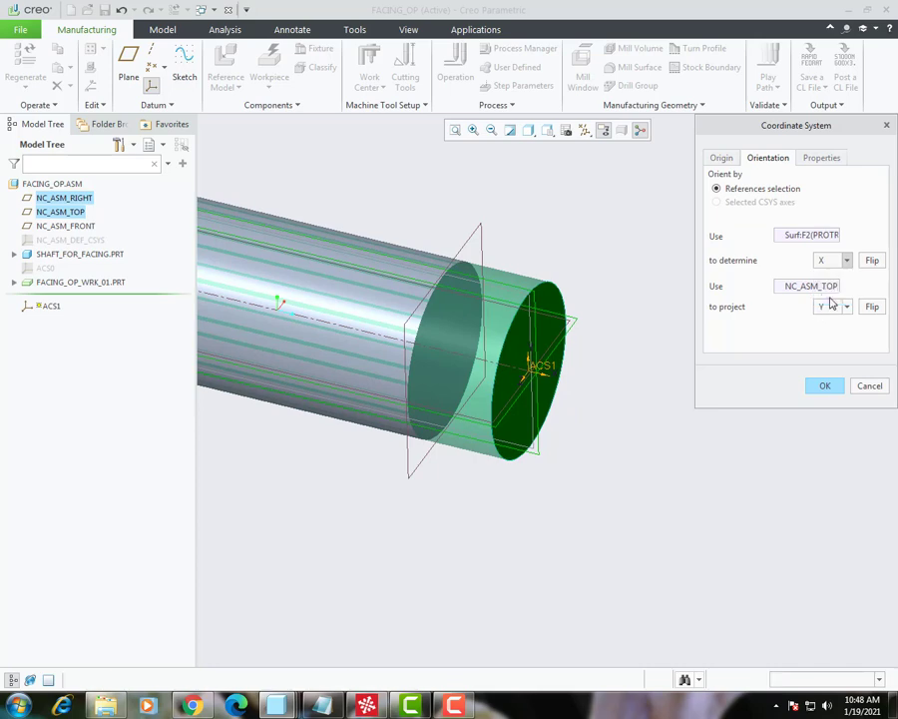
middle_click_drag(554, 369, 639, 384)
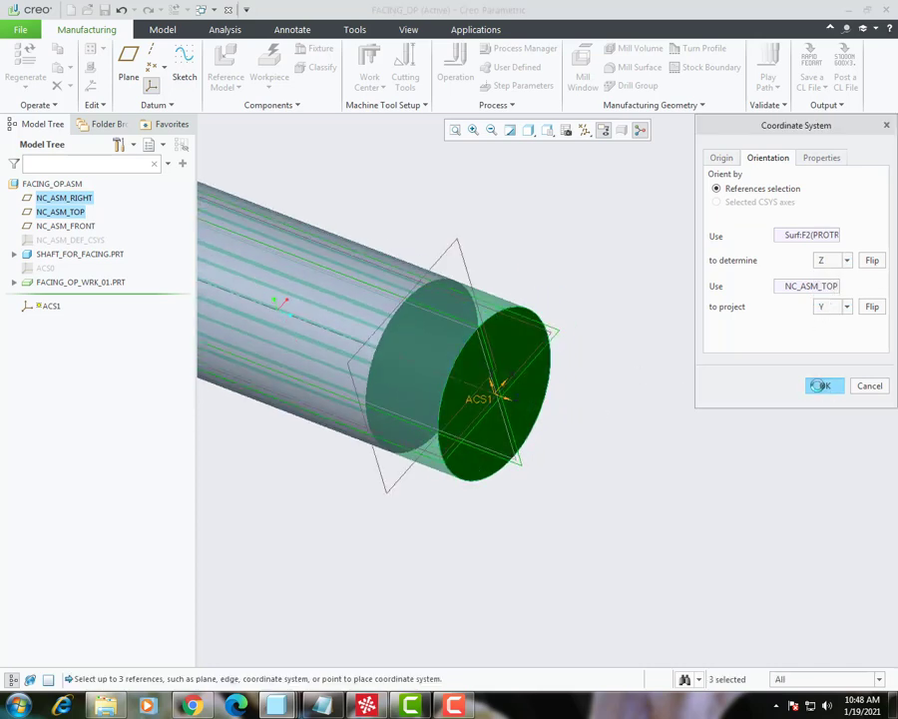
left_click(824, 385)
middle_click_drag(543, 434, 617, 390)
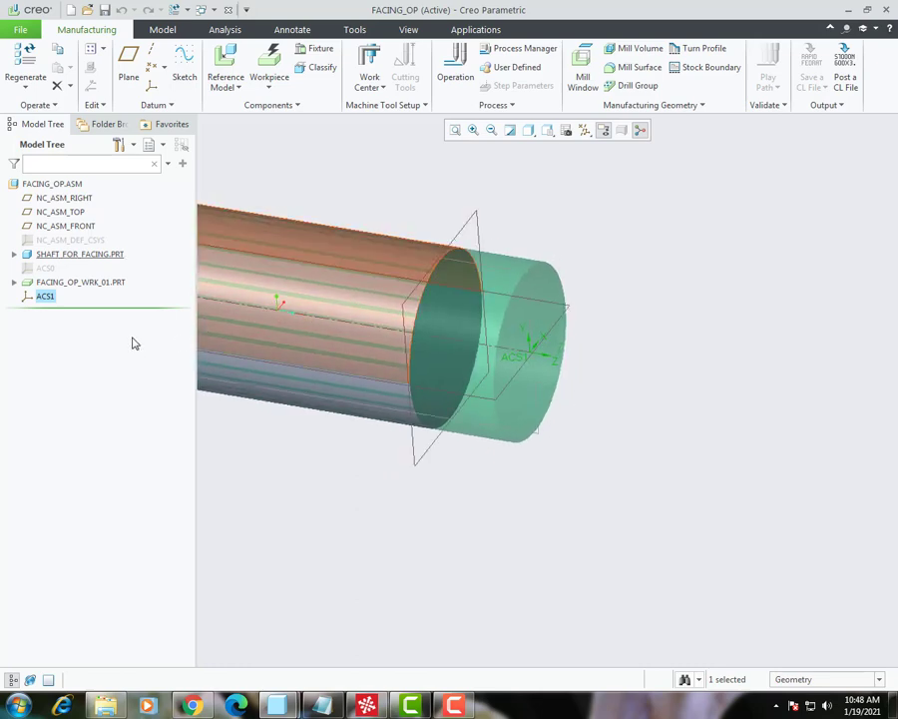
- Rename the new coordinate system at the workpiece's end face as MCS
double_click(47, 298)
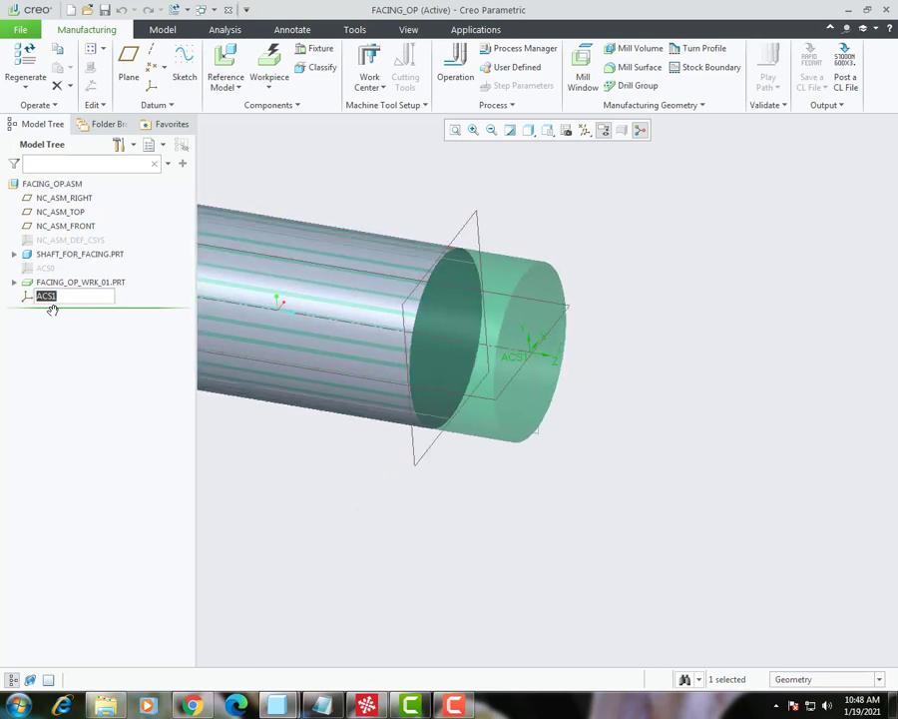
type("mcs")
key("Return")
scroll(459, 335, "down", 3)
scroll(459, 335, "up", 3)
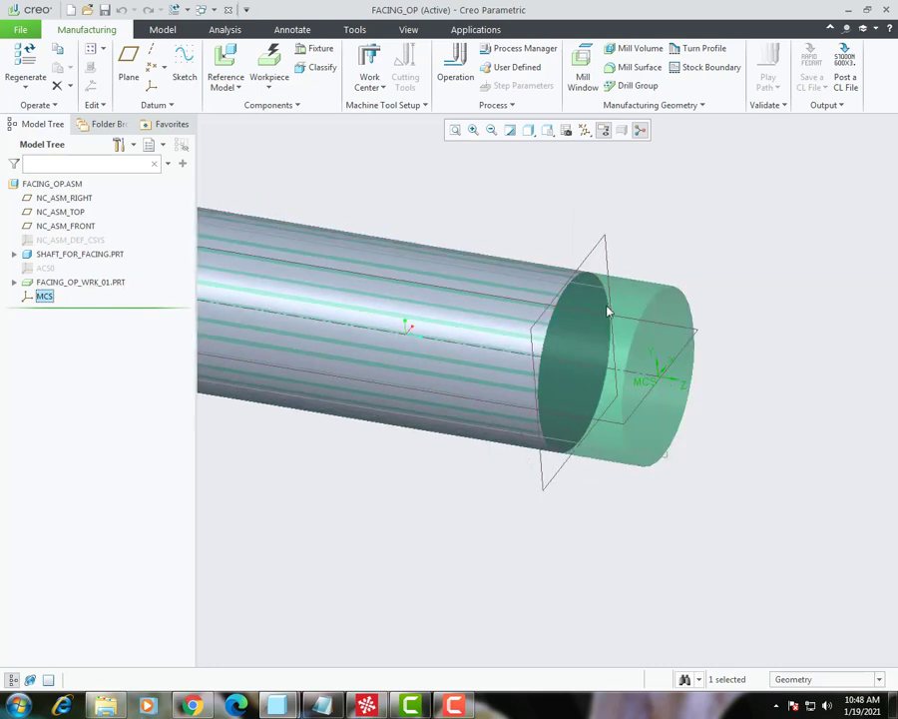
- Create a lathe work center with its default settings
middle_click_drag(609, 313, 503, 209)
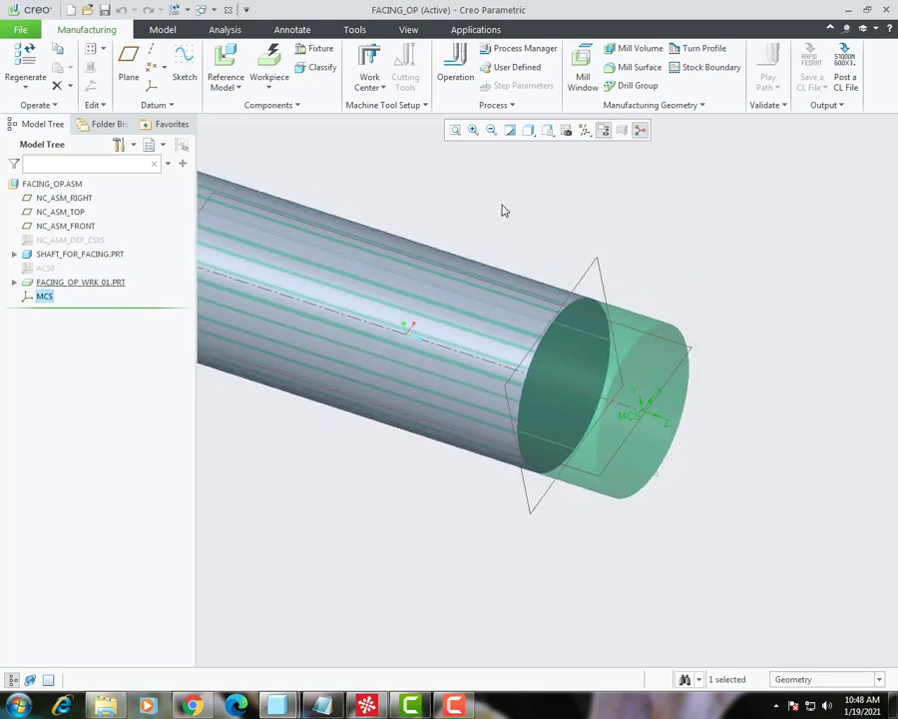
left_click(371, 85)
left_click(362, 135)
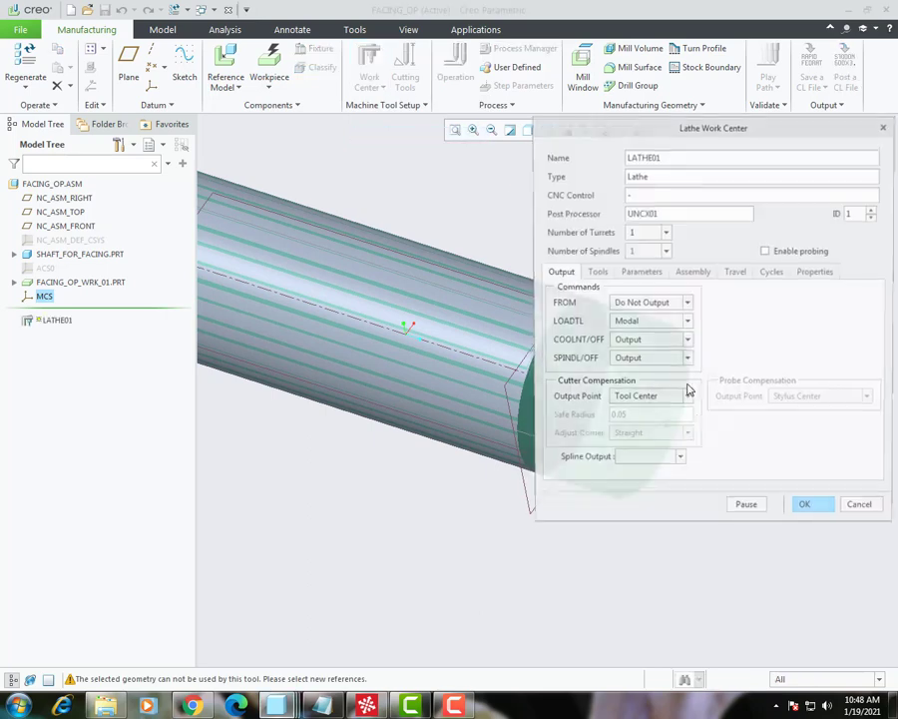
left_click(804, 503)
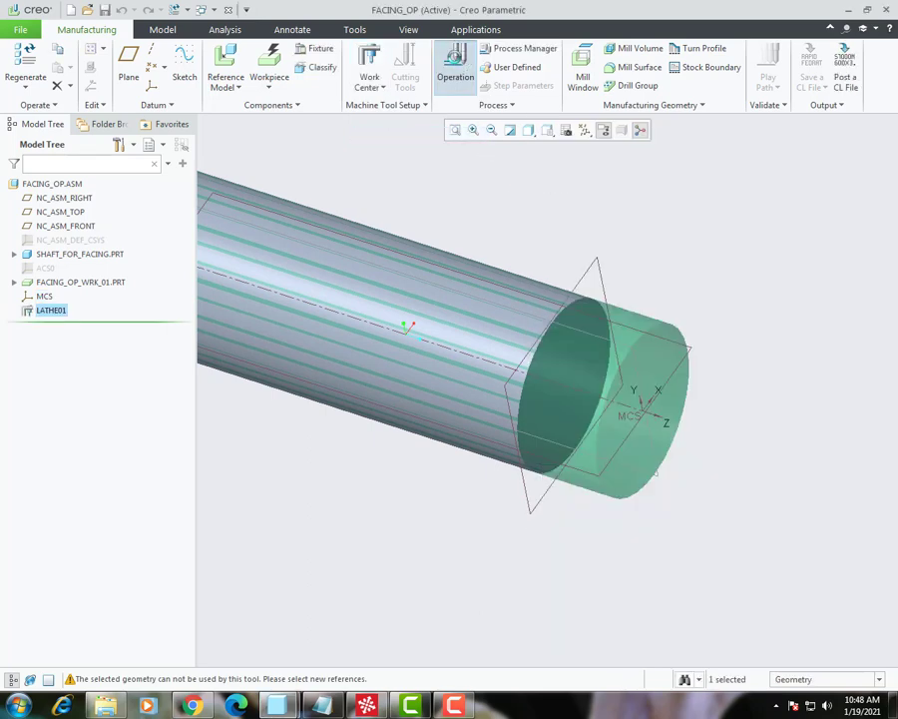
- Create an operation on the lathe work center with MCS as its coordinate system
left_click(455, 67)
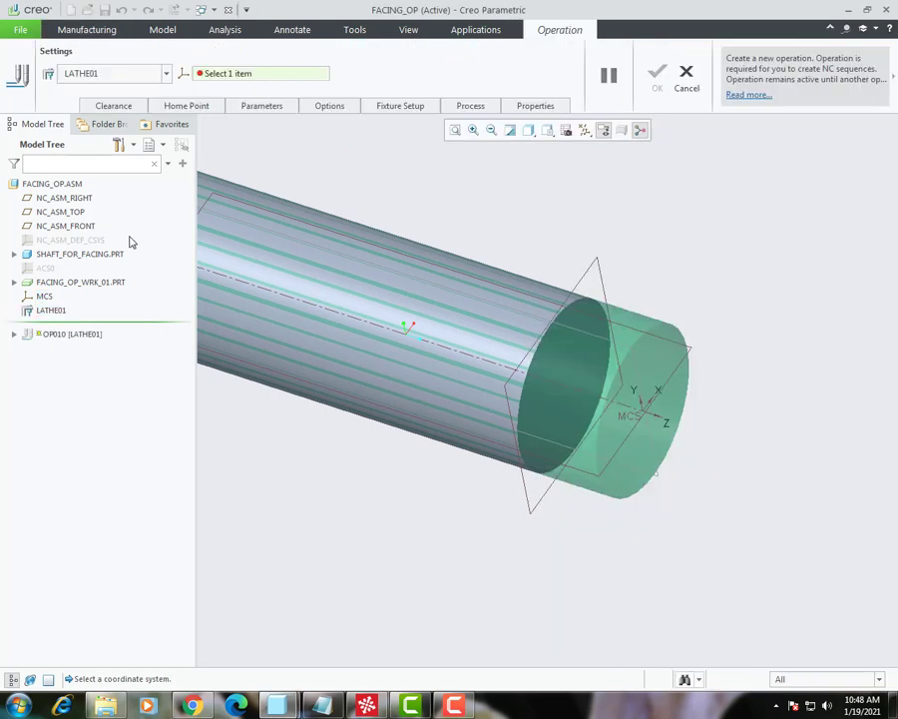
left_click(47, 298)
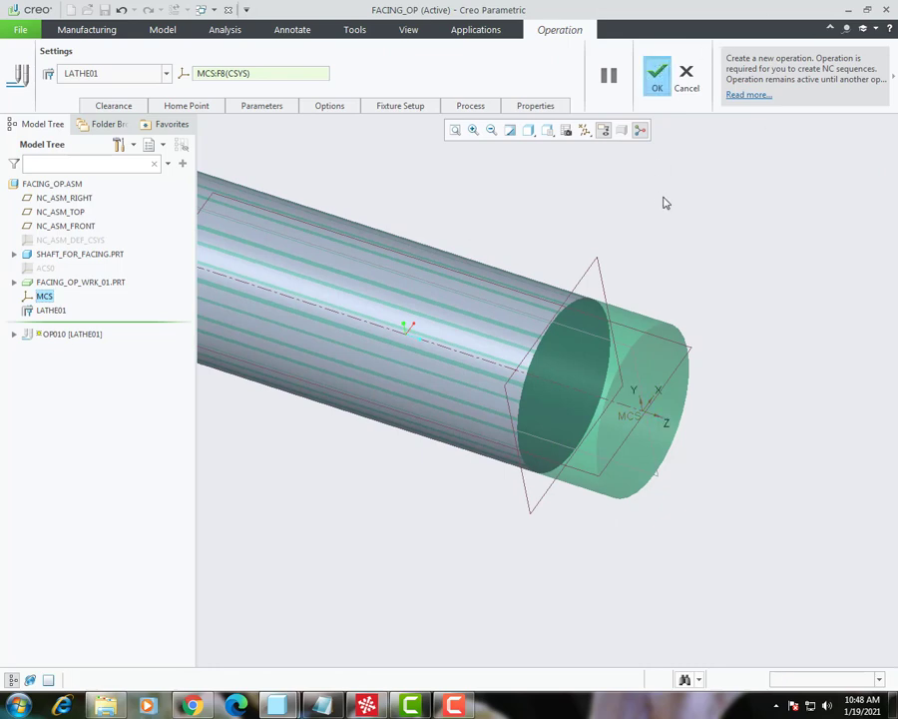
left_click(657, 73)
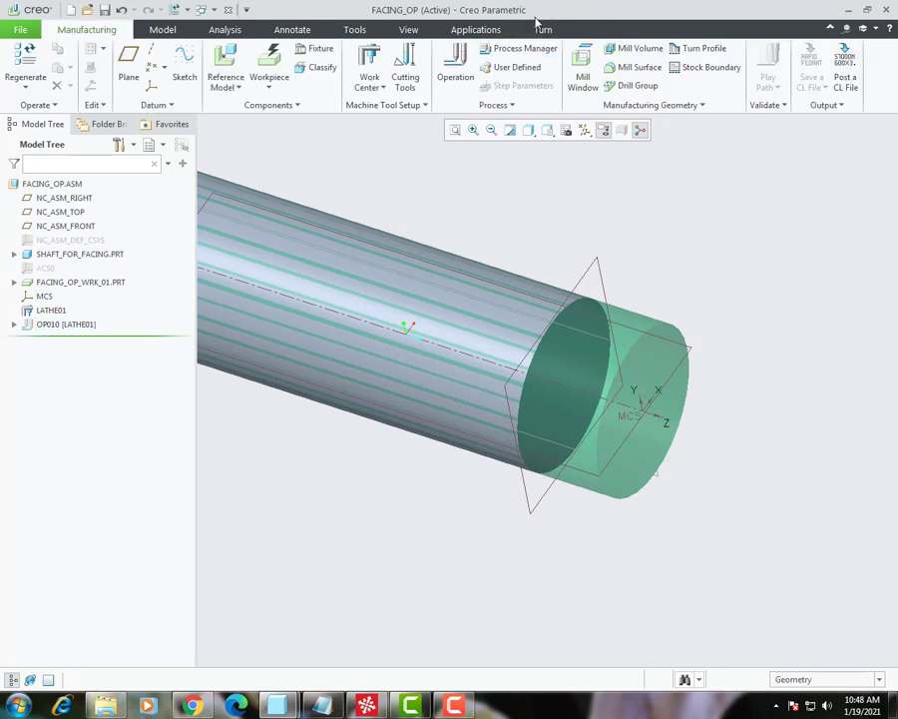
- Start a turn profile and place it on the MCS coordinate system
left_click(541, 29)
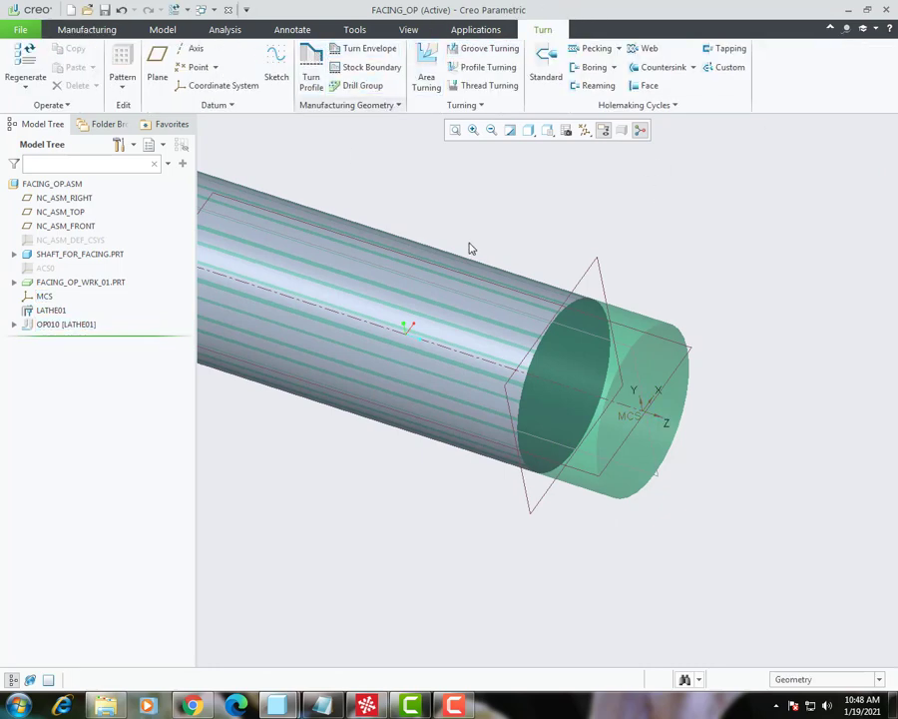
scroll(546, 310, "up", 3)
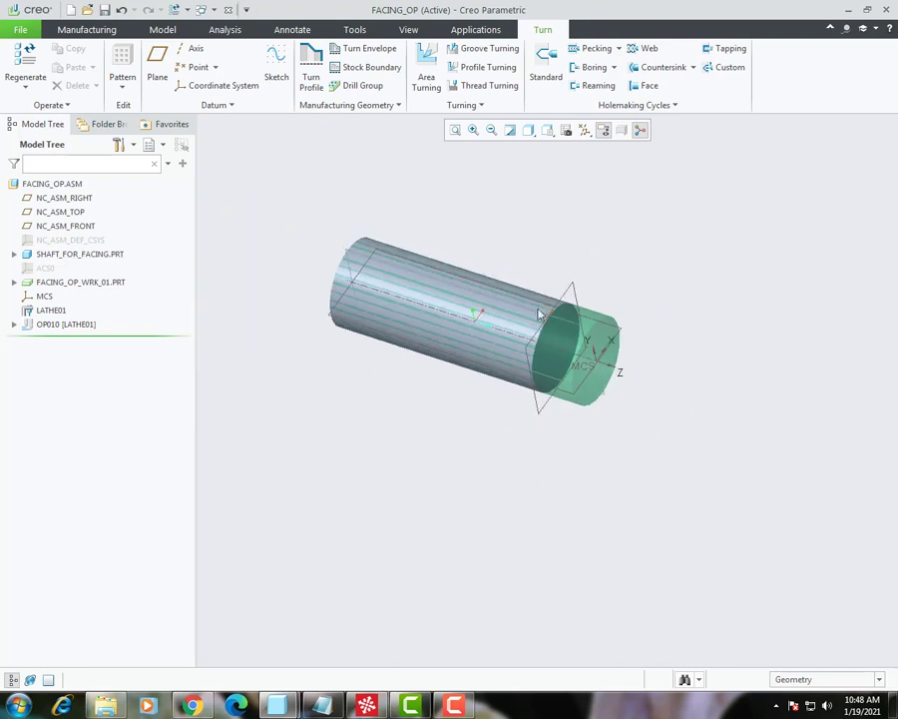
left_click(311, 75)
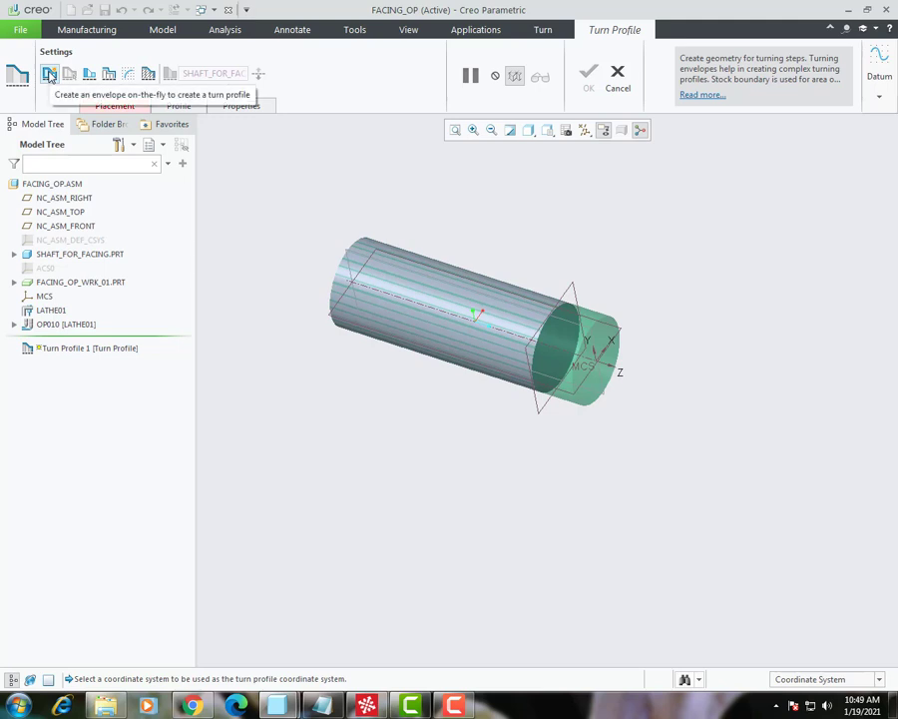
left_click(114, 104)
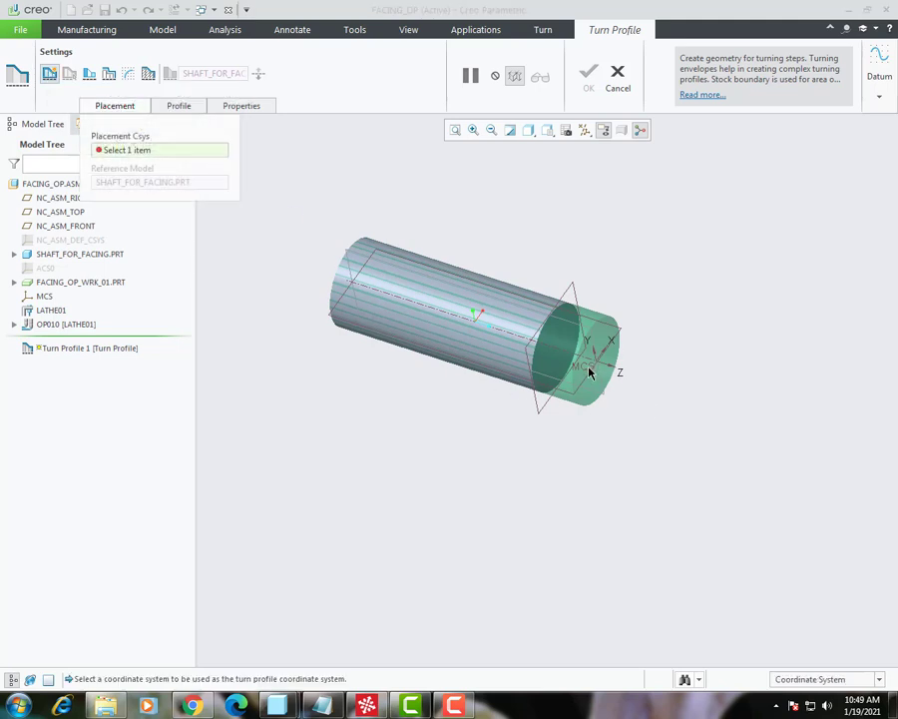
left_click(590, 372)
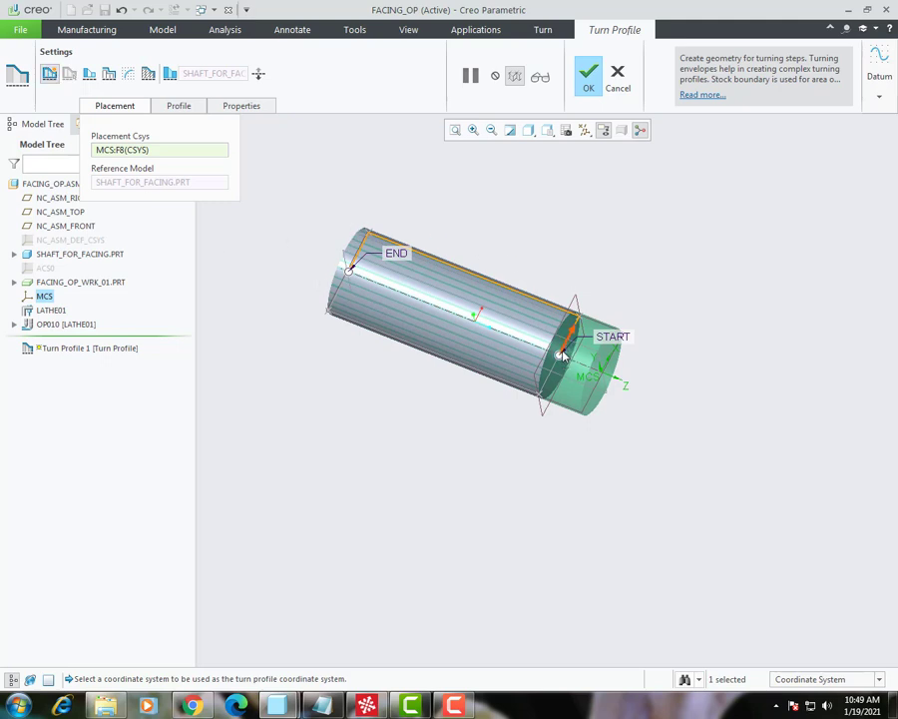
- Define the turn profile by a sketch and open the sketch with its reference oriented Right
left_click(128, 75)
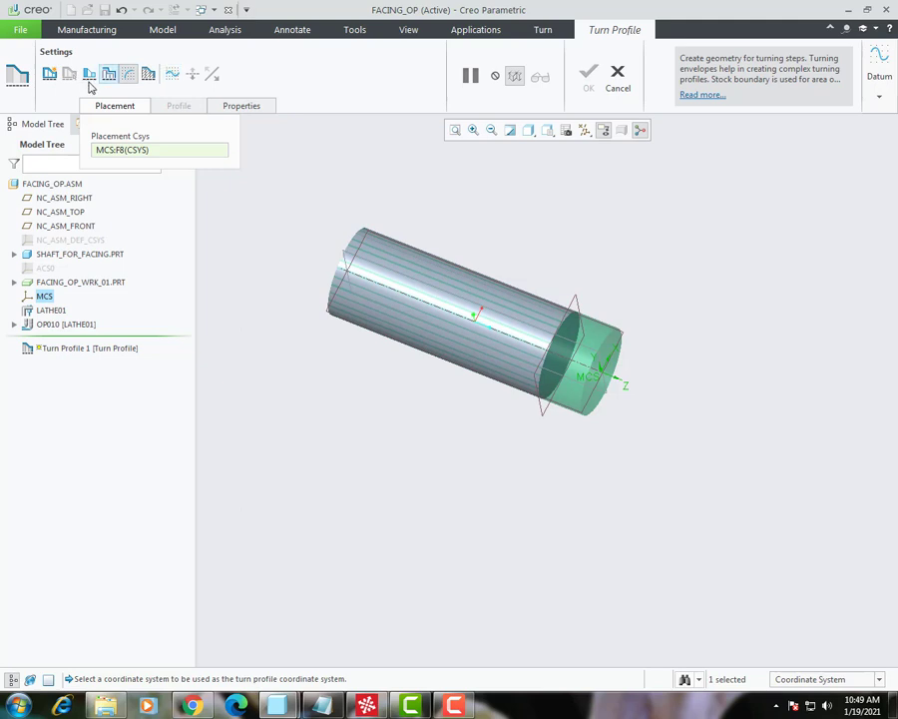
left_click(173, 77)
left_click(832, 285)
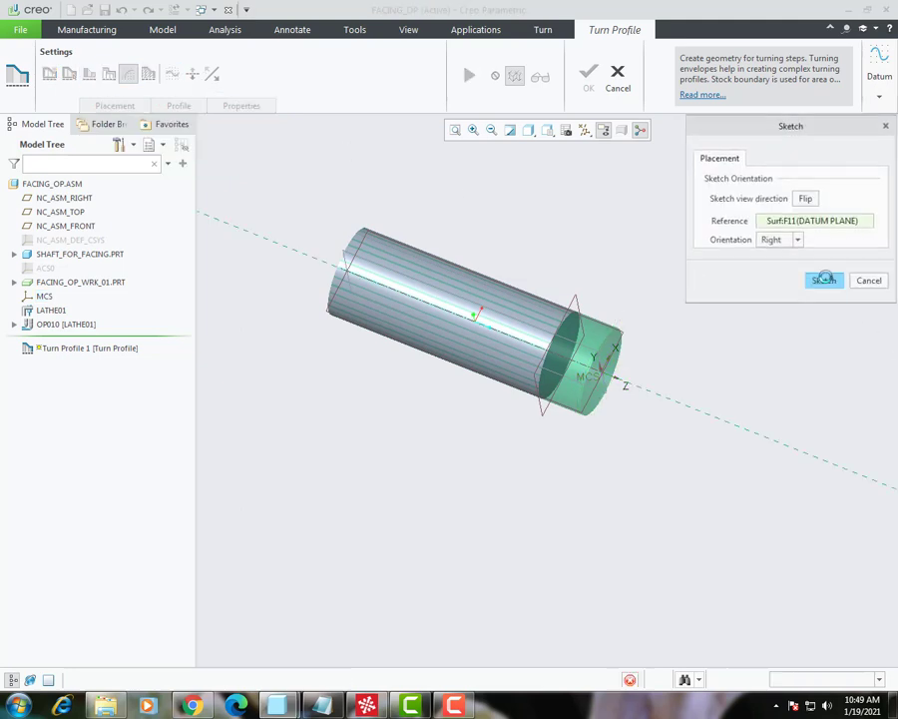
- Add the NC_ASM_FRONT plane as a sketch reference and view the section in 2D
left_click(15, 85)
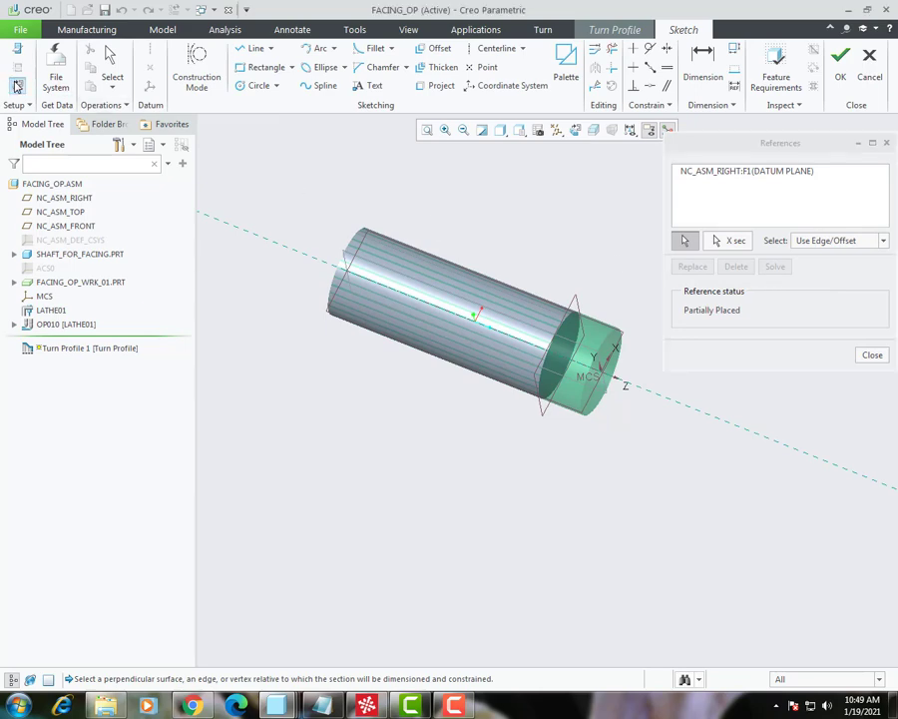
scroll(453, 390, "up", 4)
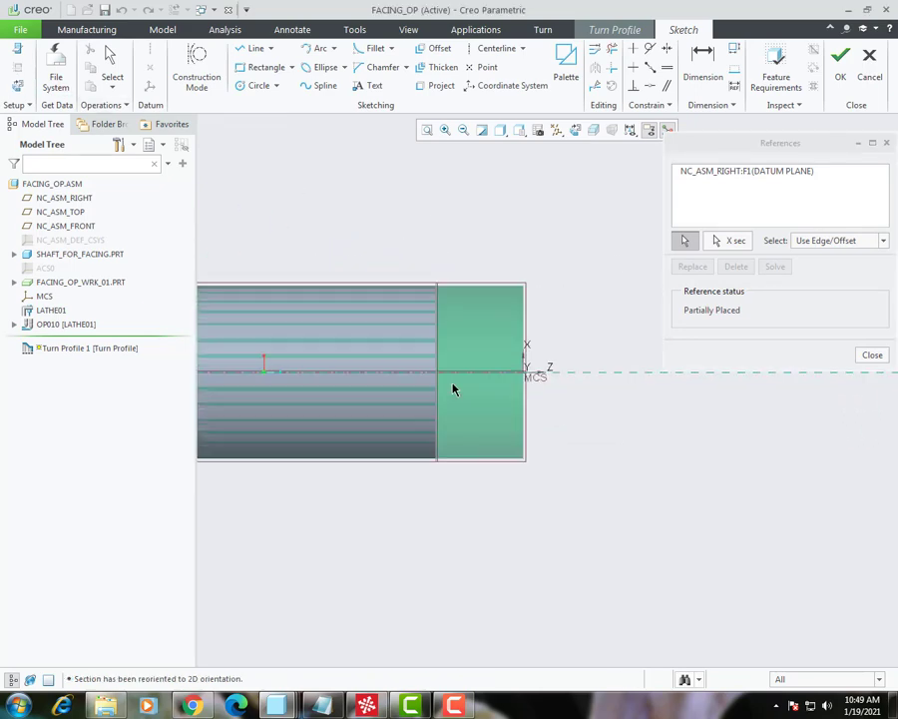
left_click(437, 359)
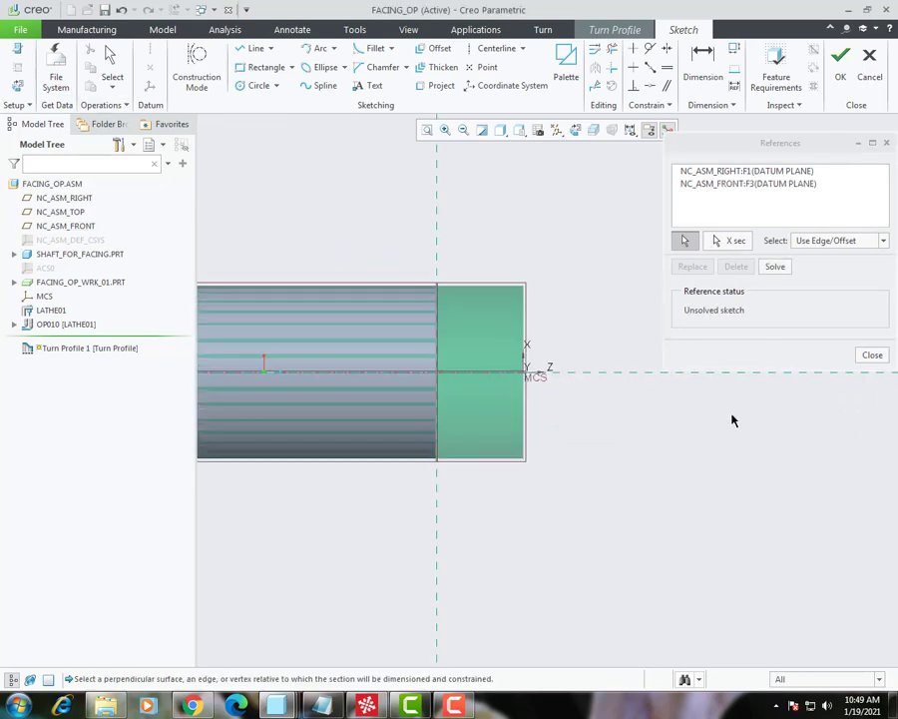
left_click(872, 355)
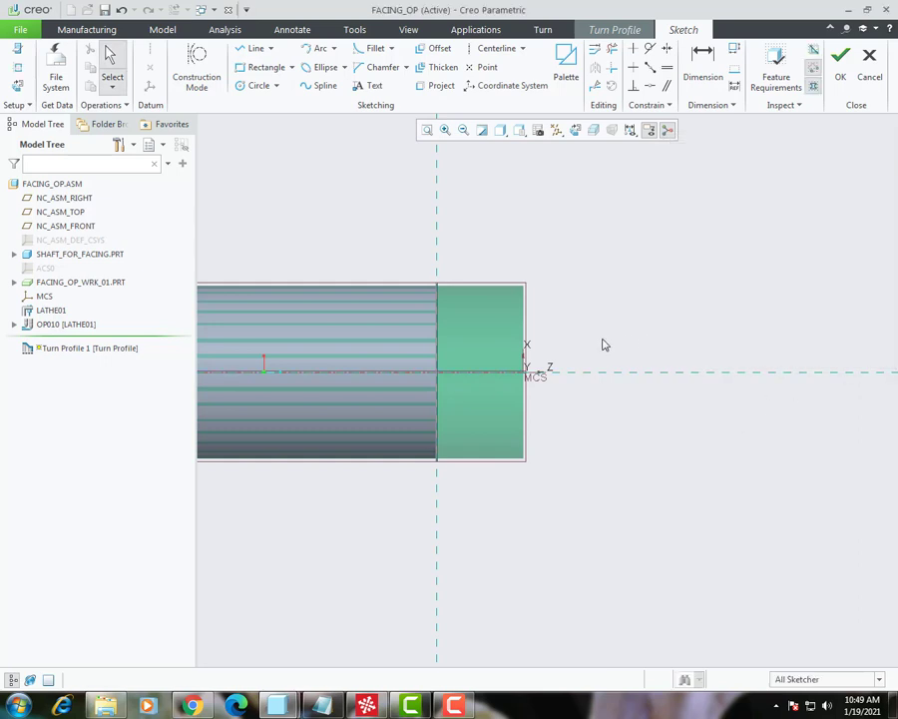
- Sketch a line along the shaft's front face from the axis to its outer edge and finish the sketch
scroll(604, 342, "down", 3)
scroll(458, 381, "up", 4)
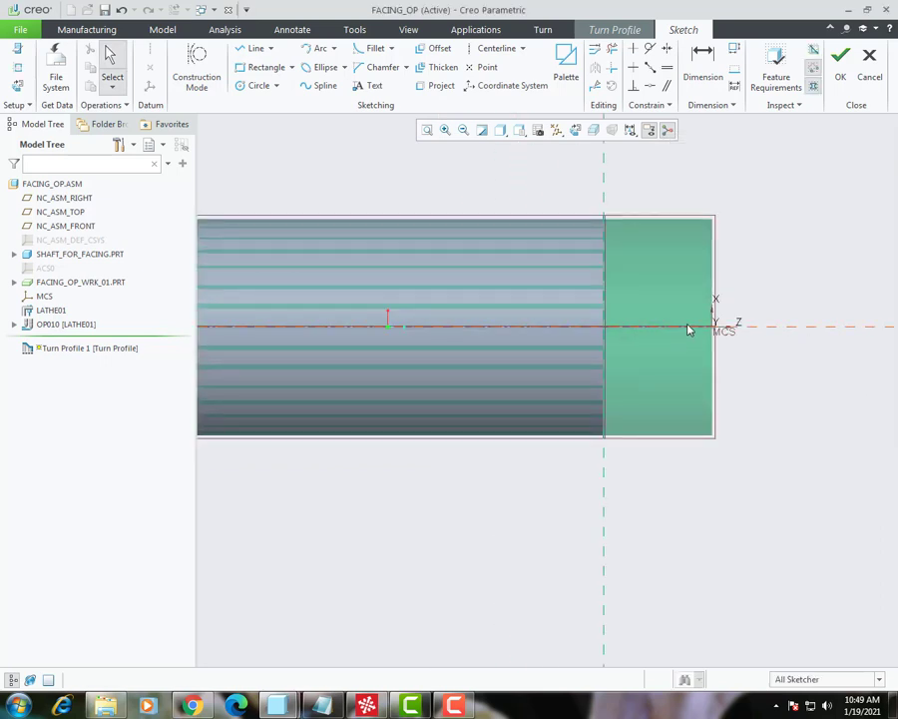
left_click(252, 48)
scroll(717, 317, "up", 3)
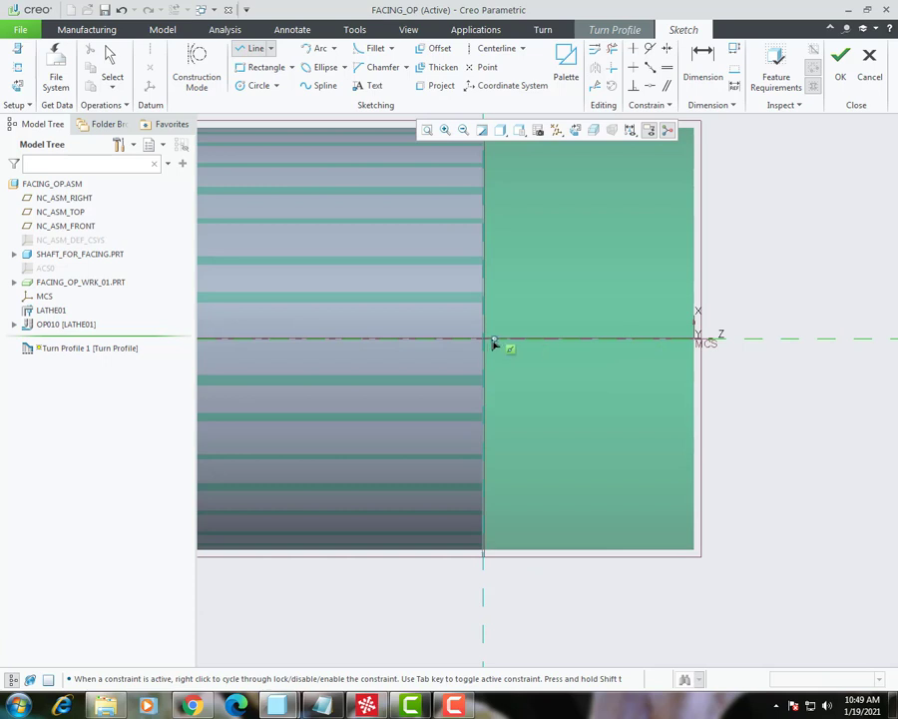
scroll(489, 346, "down", 2)
left_click(516, 282)
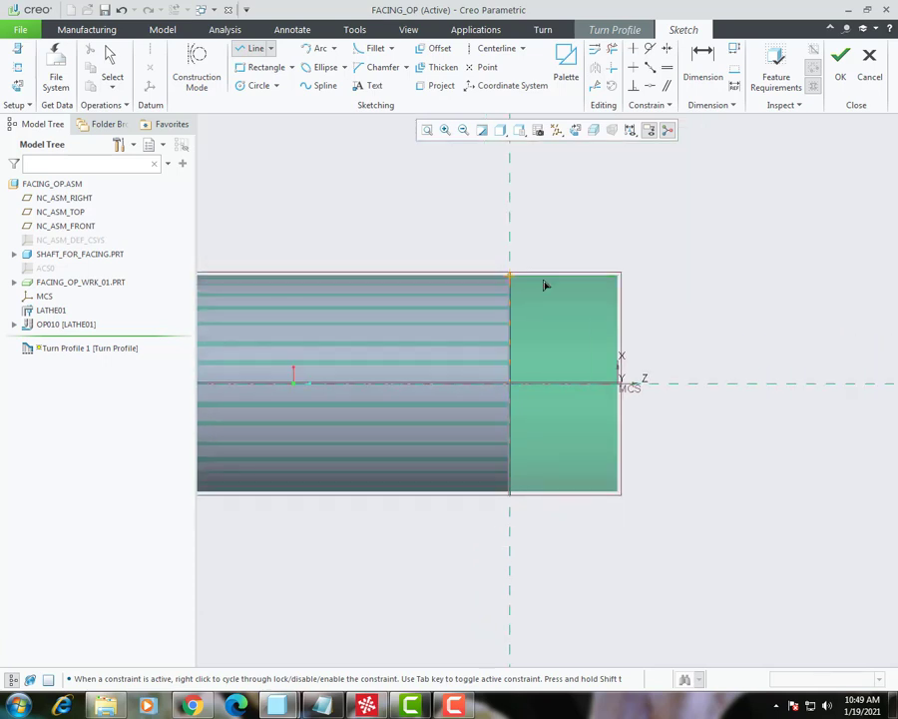
middle_click(599, 336)
scroll(599, 335, "up", 2)
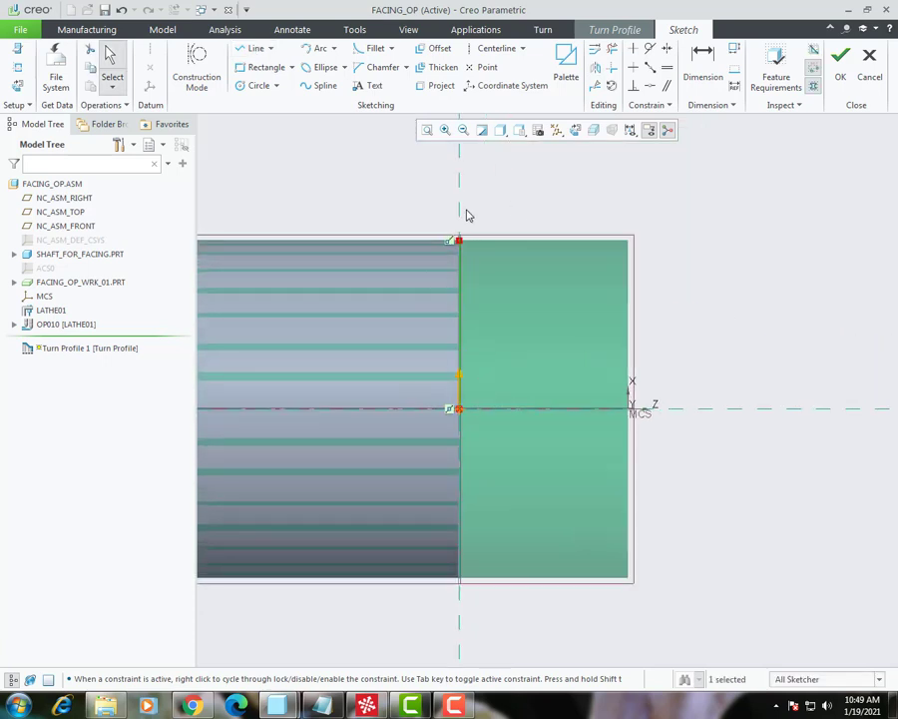
scroll(465, 226, "down", 2)
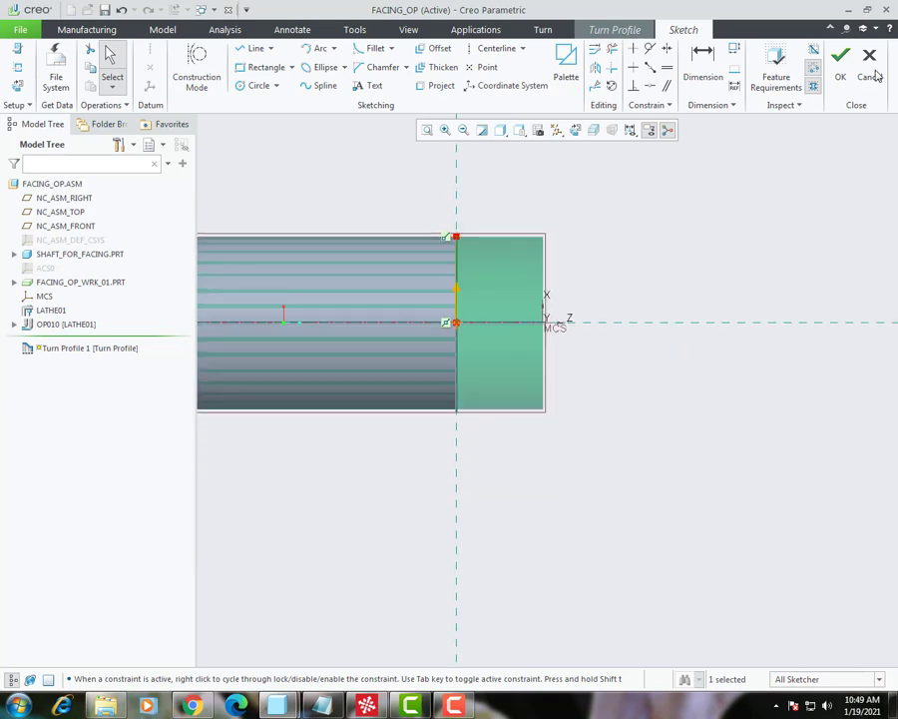
left_click(837, 62)
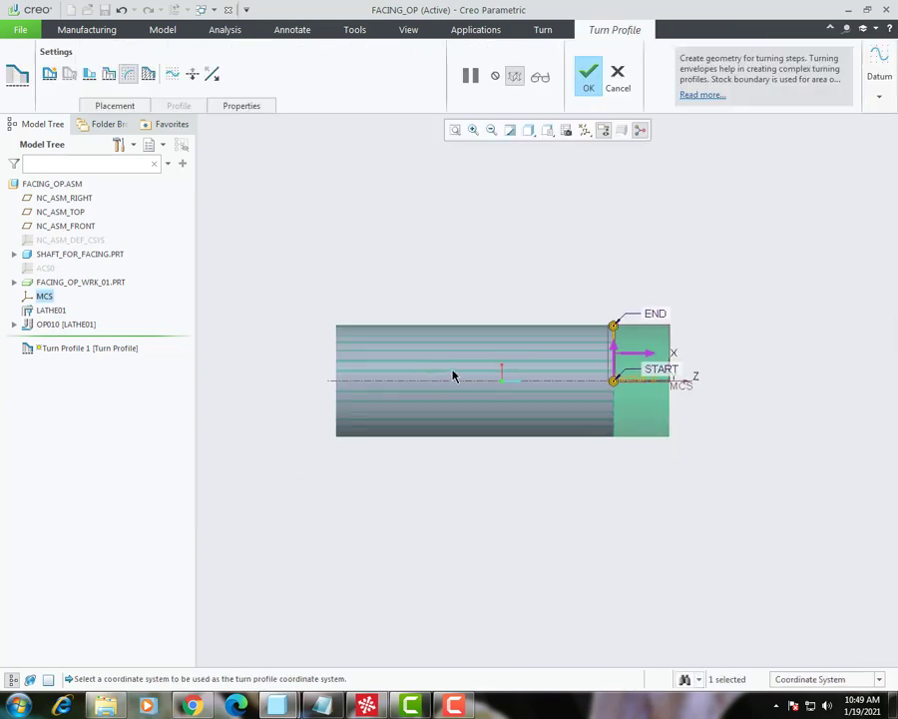
- Reverse the turn profile's direction so it starts at the shaft's outer edge and ends at the axis
middle_click_drag(455, 373, 798, 437)
scroll(763, 434, "down", 2)
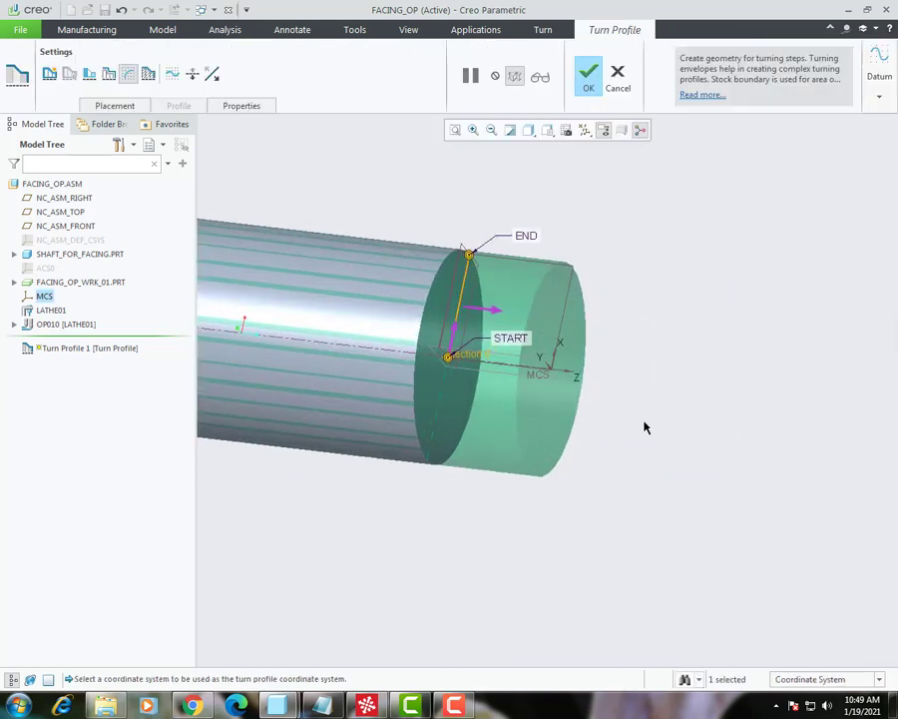
left_click(455, 337)
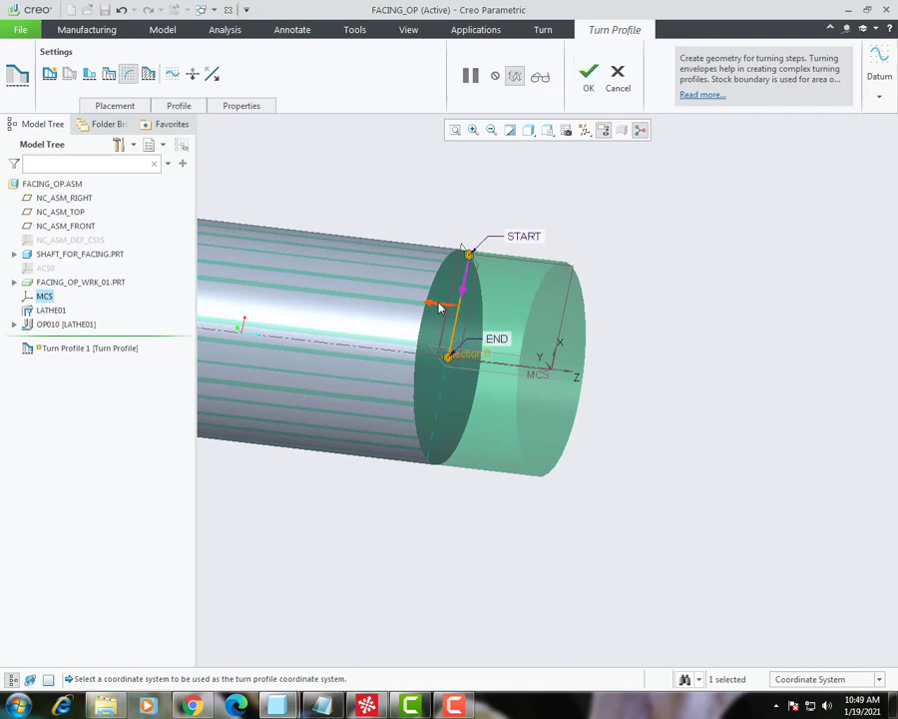
- Set the turn profile's material side at the shaft's front face and complete the profile
left_click(437, 302)
left_click(588, 78)
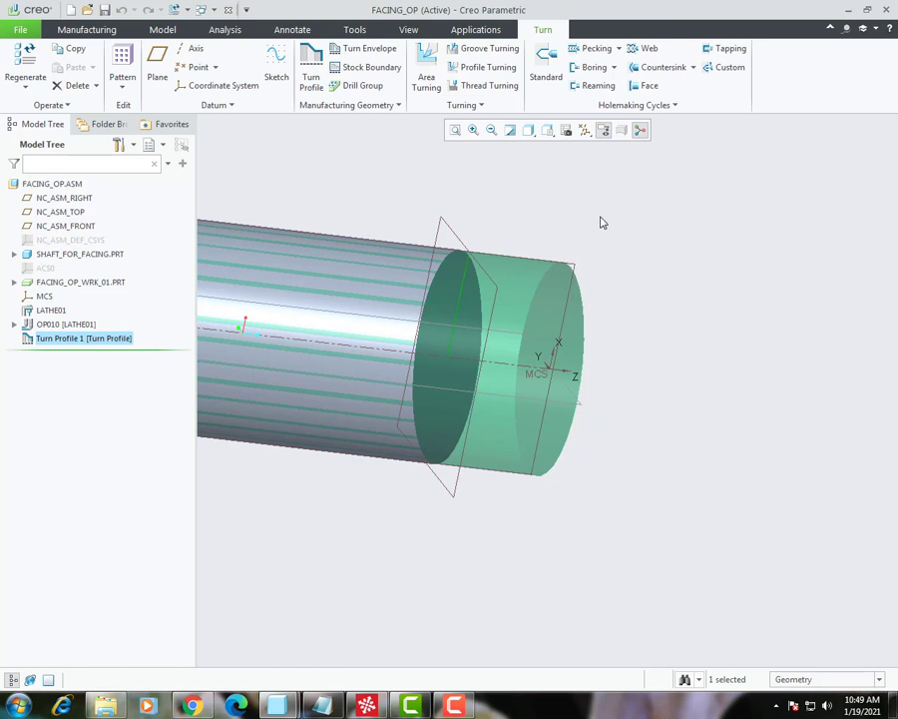
- Start an area turning step and create turning tool T0001 with a 0.5 mm nose radius
left_click(424, 85)
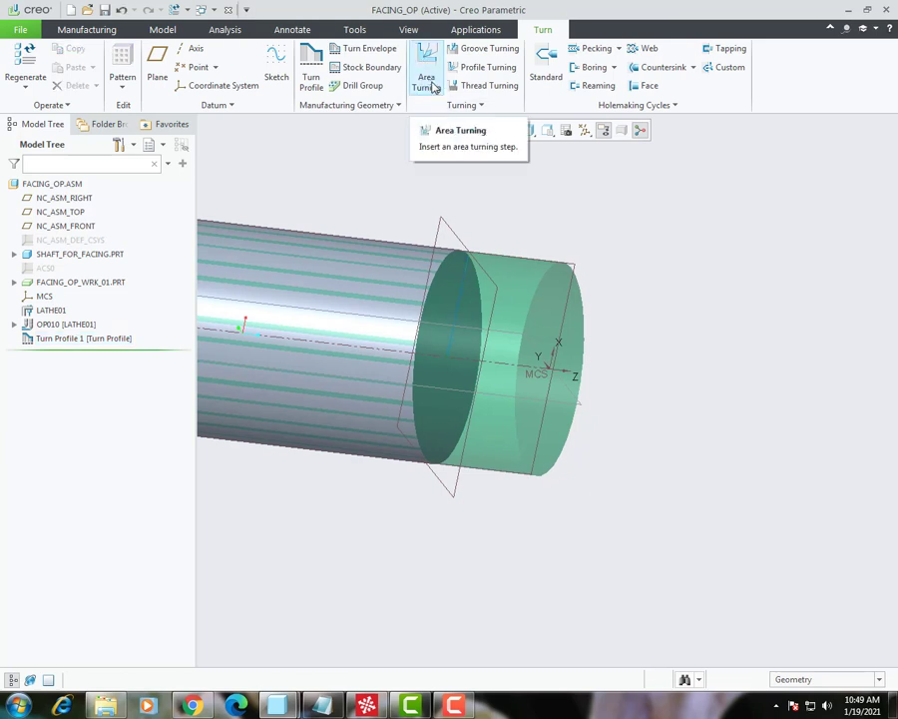
left_click(426, 80)
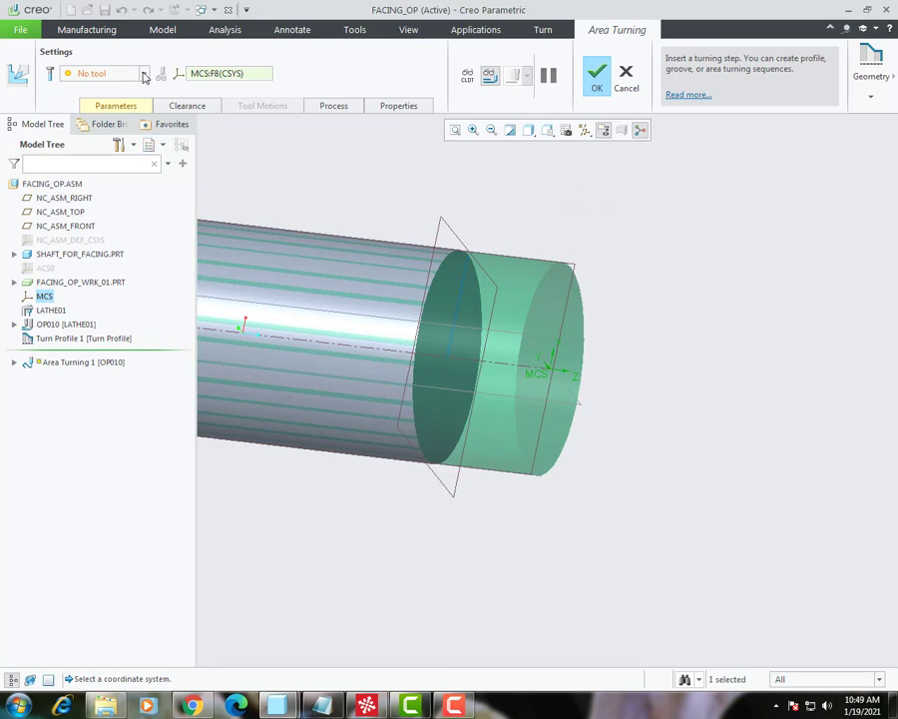
left_click(144, 75)
left_click(140, 100)
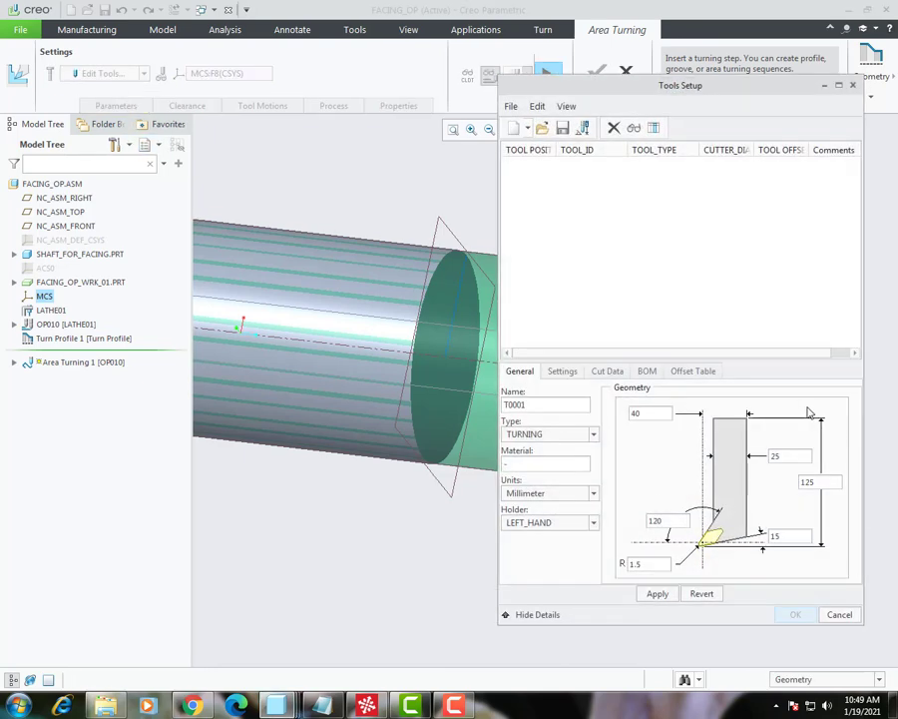
double_click(645, 562)
type("0.5")
left_click(669, 594)
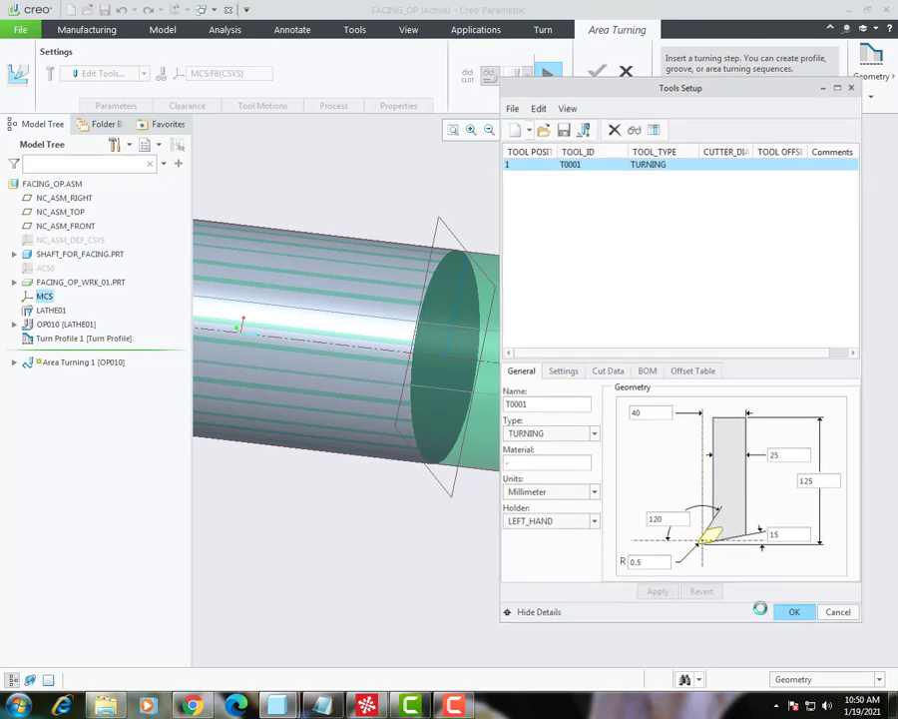
left_click(795, 613)
- Open the area turning parameter editor, filter it to Feeds and Speeds and choose MMPM for RETRACT_UNITS
left_click(116, 104)
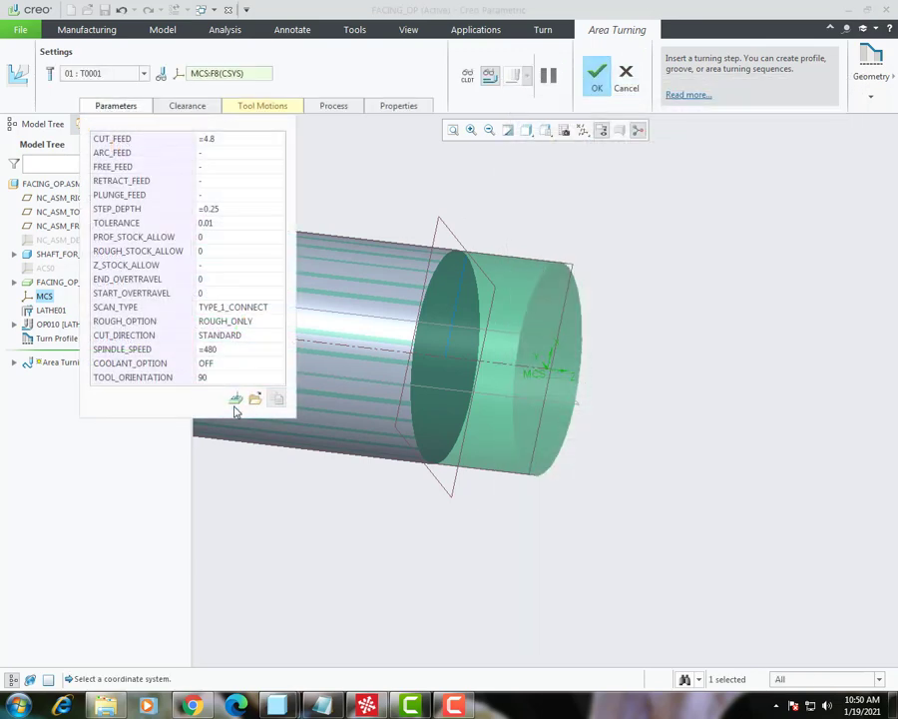
left_click(234, 398)
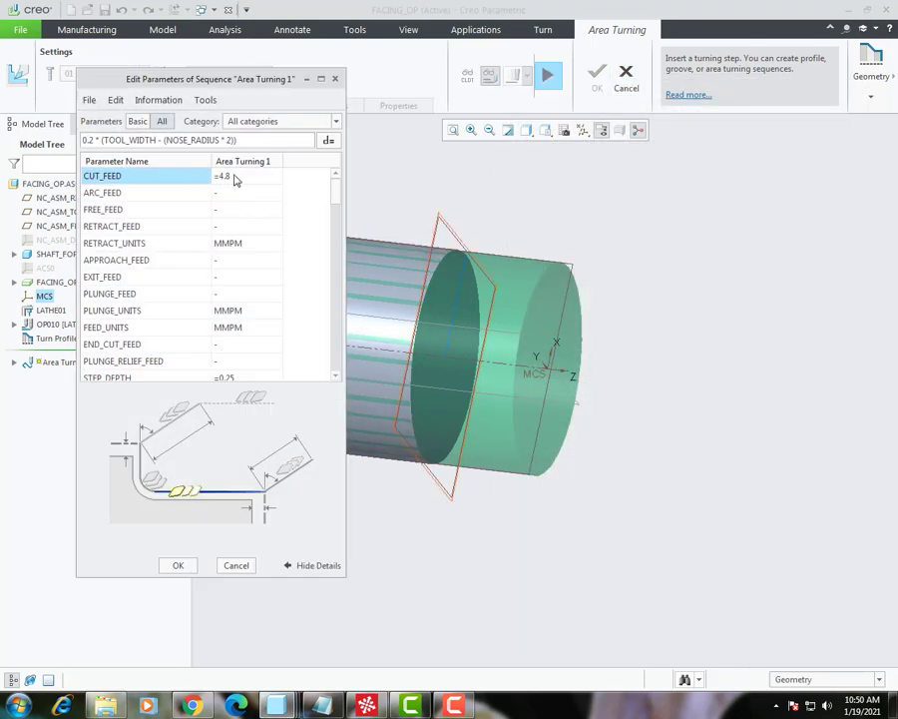
left_click(236, 177)
left_click(275, 121)
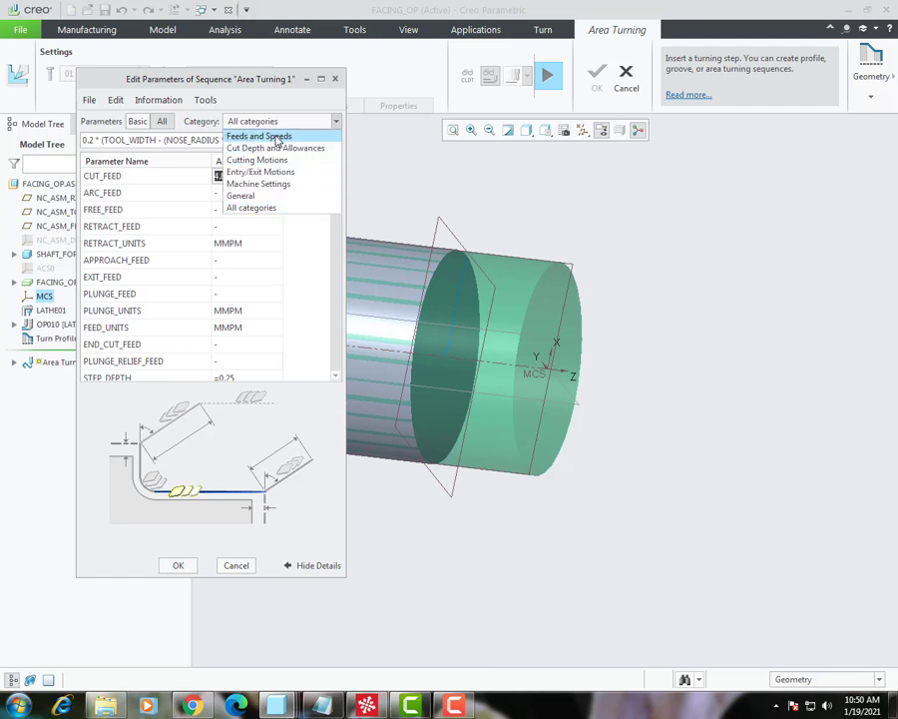
left_click(276, 137)
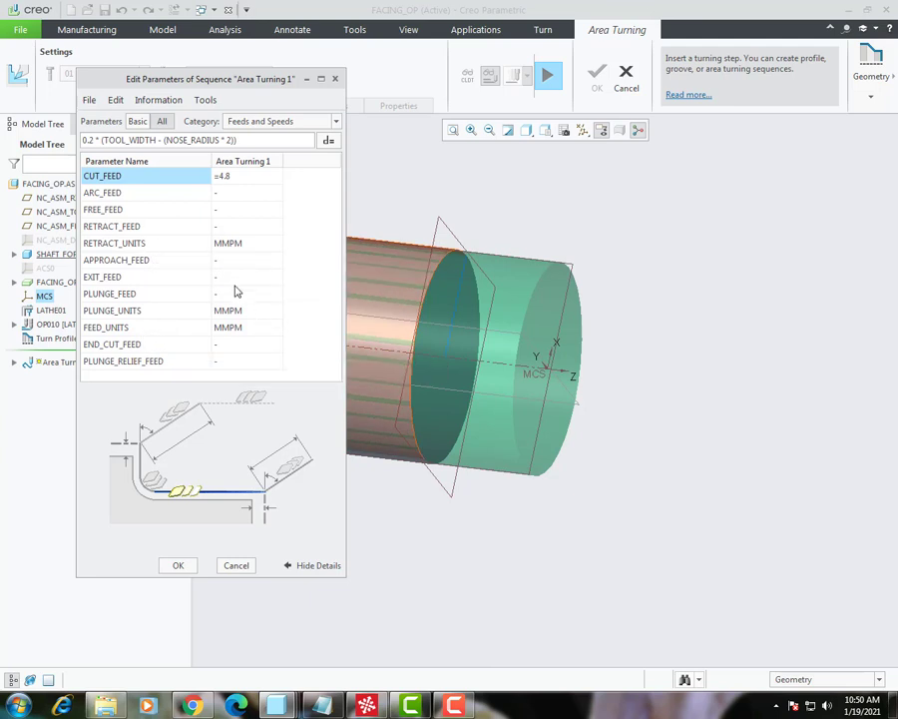
left_click(253, 242)
left_click(276, 243)
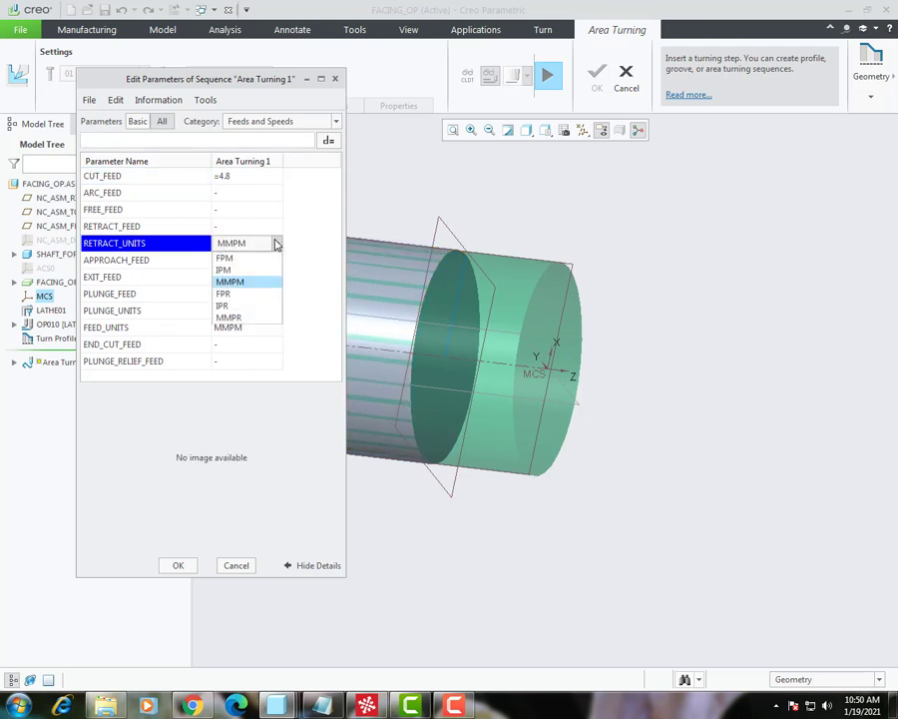
left_click(269, 281)
- Choose MMPM for FEED_UNITS, keeping the current Windows color scheme when prompted, and list the parameters of all categories
left_click(265, 327)
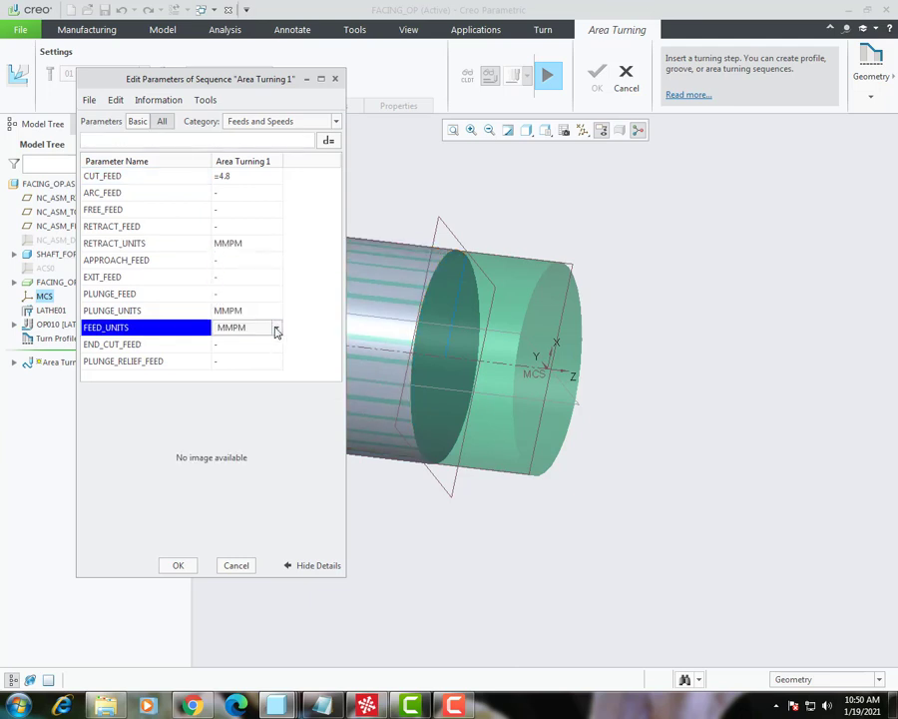
left_click(277, 328)
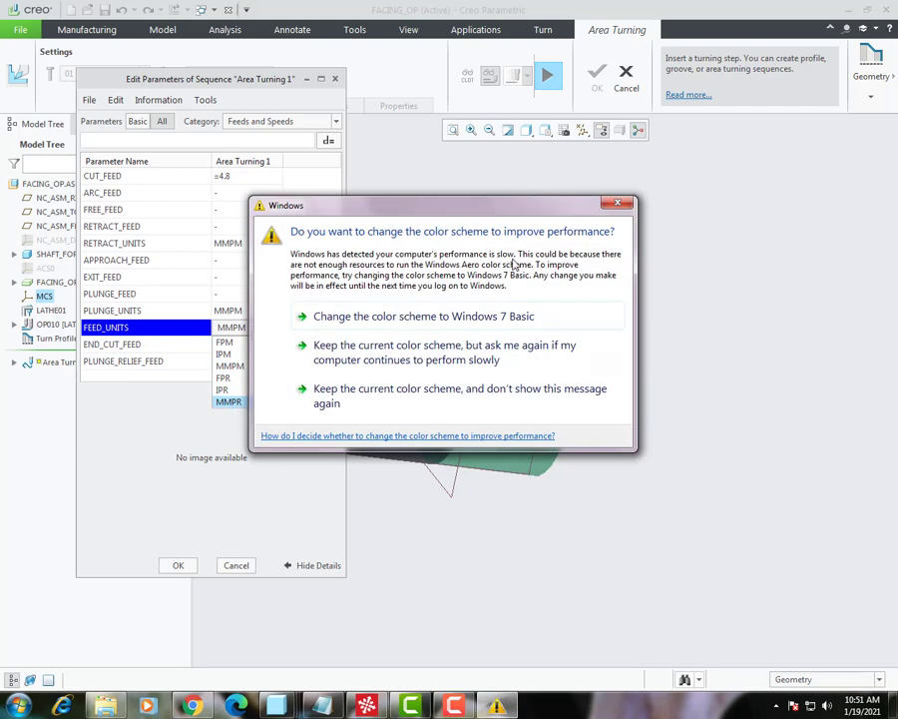
left_click(366, 393)
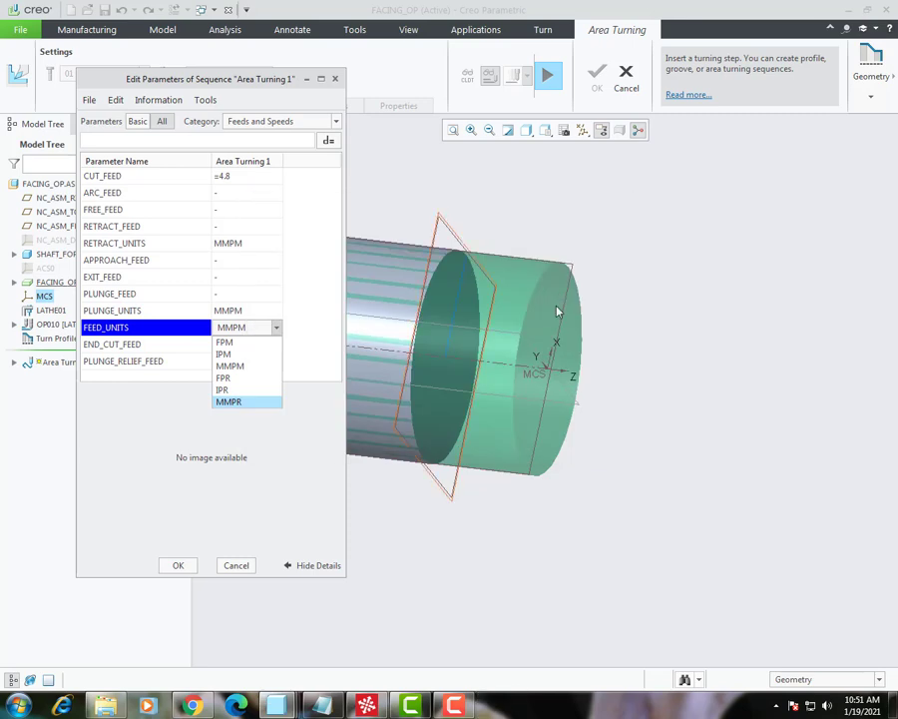
left_click(247, 367)
left_click(290, 121)
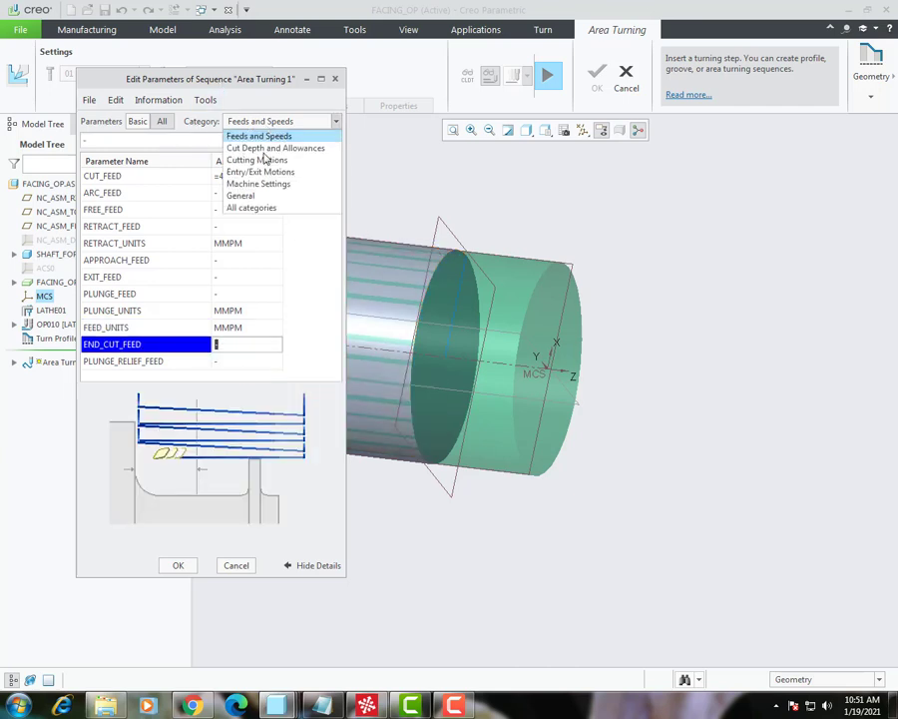
left_click(304, 206)
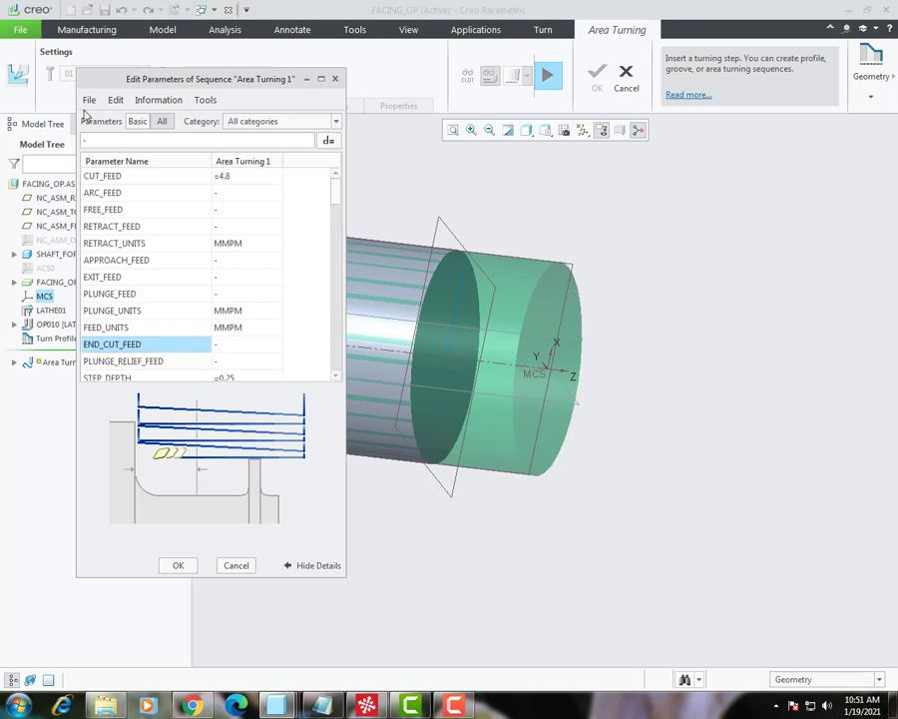
- In the basic parameters, set CUT_FEED to 300 and both FREE_FEED and RETRACT_FEED to 2000
left_click(137, 121)
left_click(251, 175)
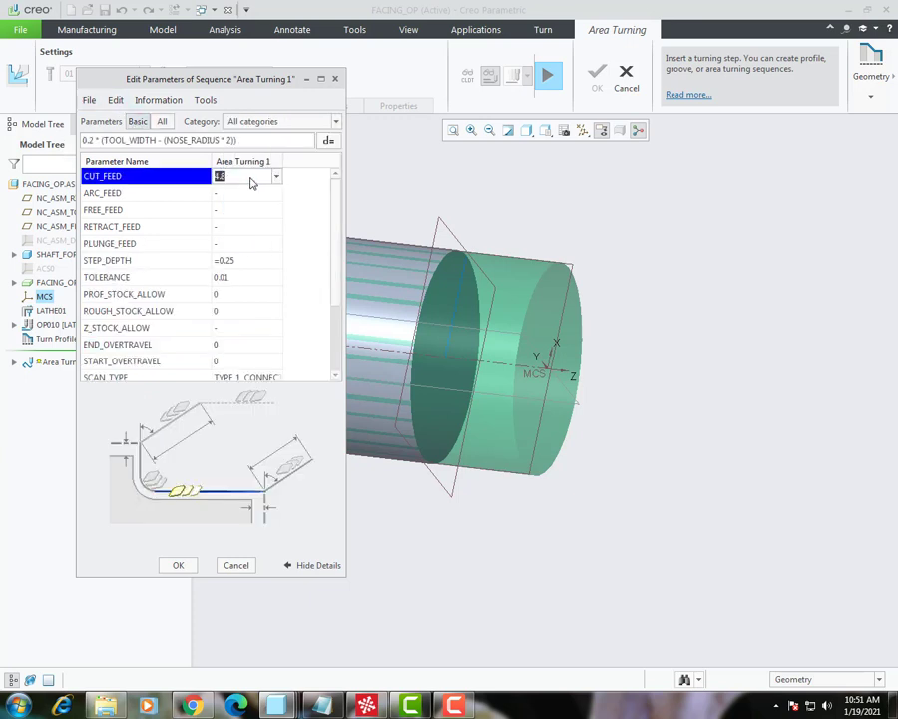
type("300")
key("Return")
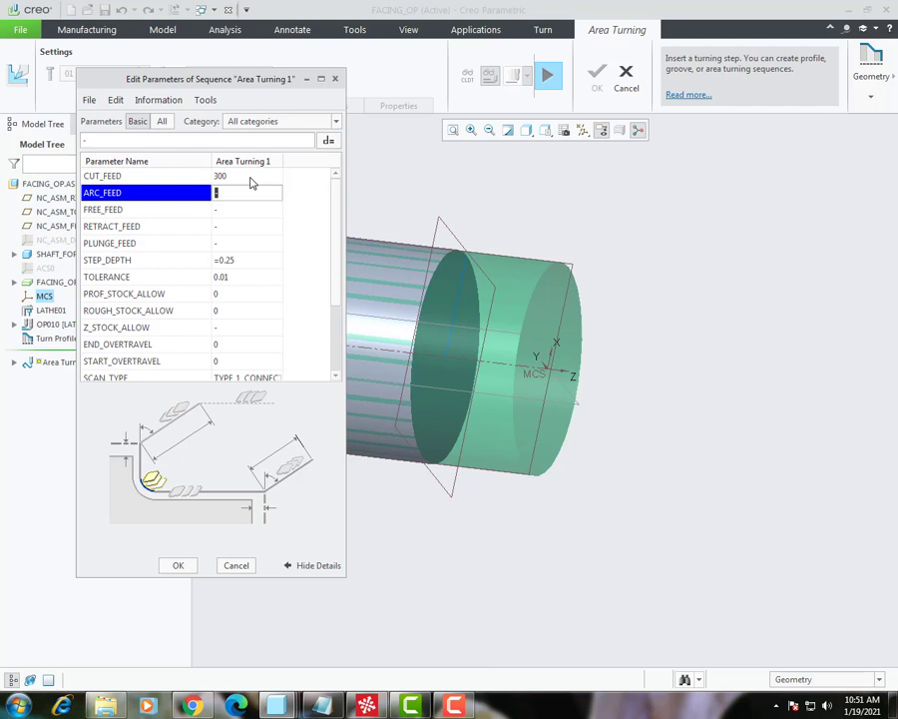
key("Return")
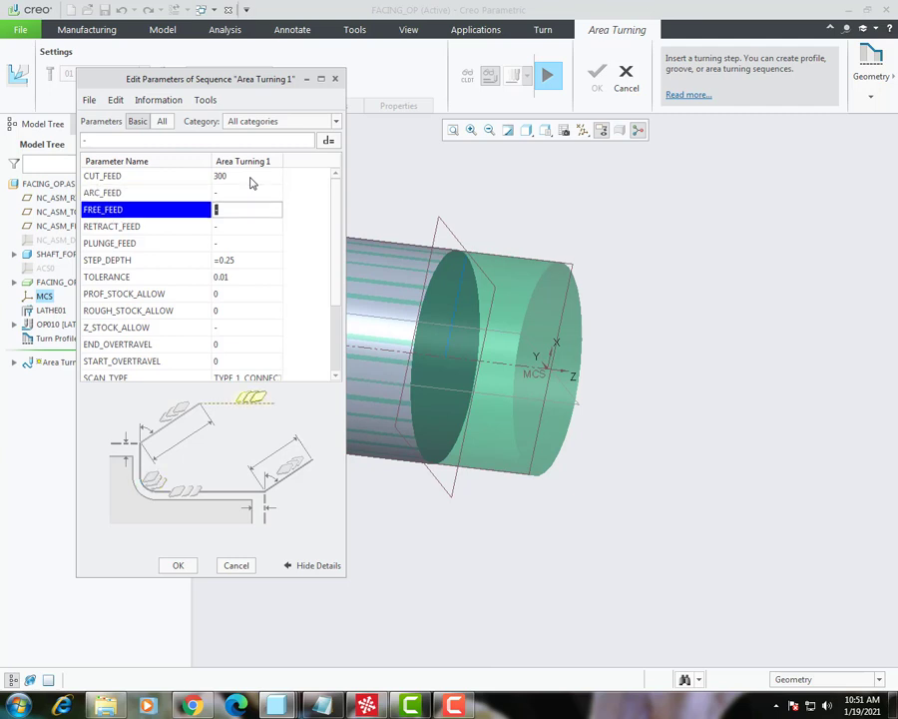
type("2000")
key("Return")
type("2000")
key("Return")
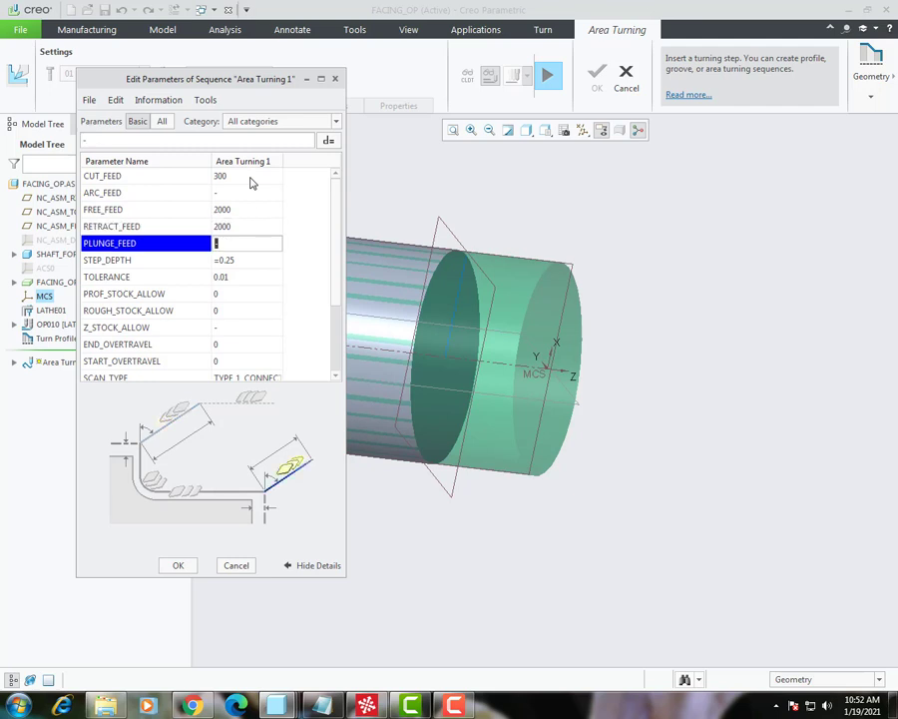
- Set PLUNGE_FEED to 30 and STEP_DEPTH to 0.5, leaving the tolerance as it is
type("30")
key("Return")
type("0.5")
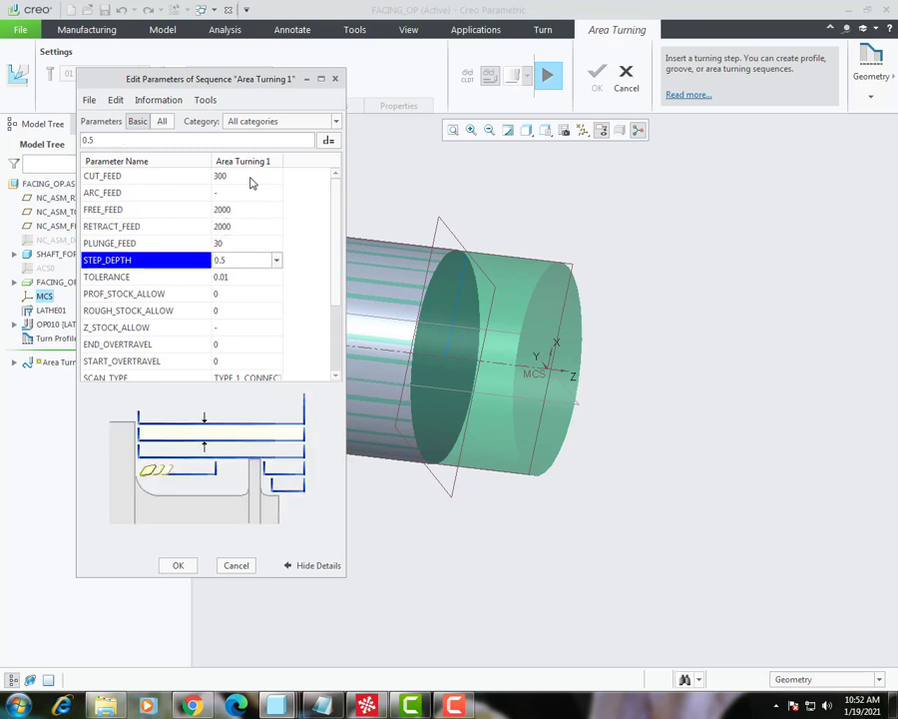
key("Return")
key("Return")
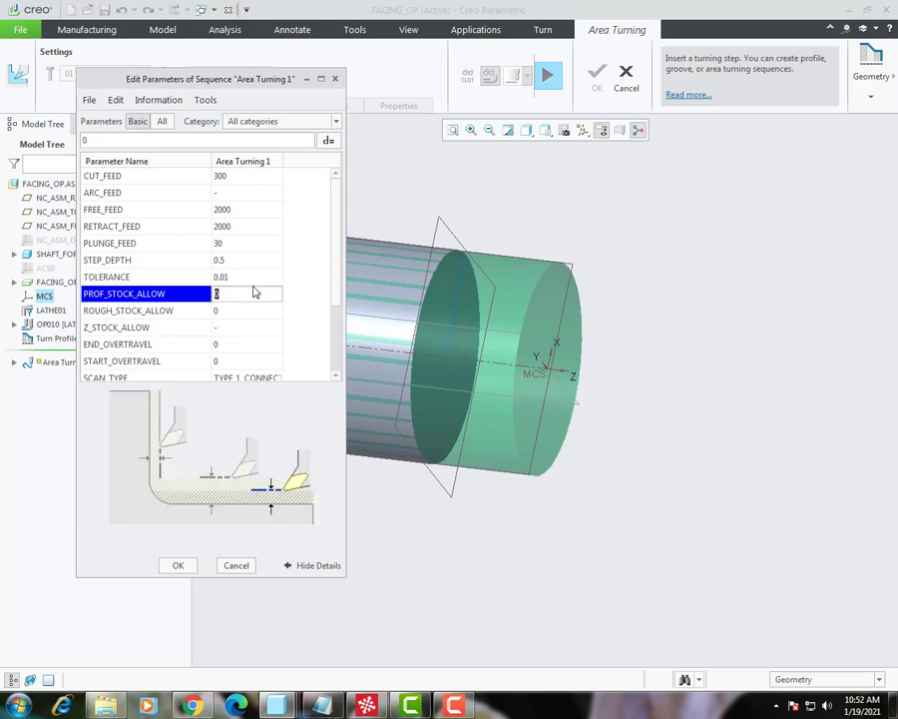
- Examine the illustrations for the profile, rough and Z stock allowance parameters
left_click(188, 328)
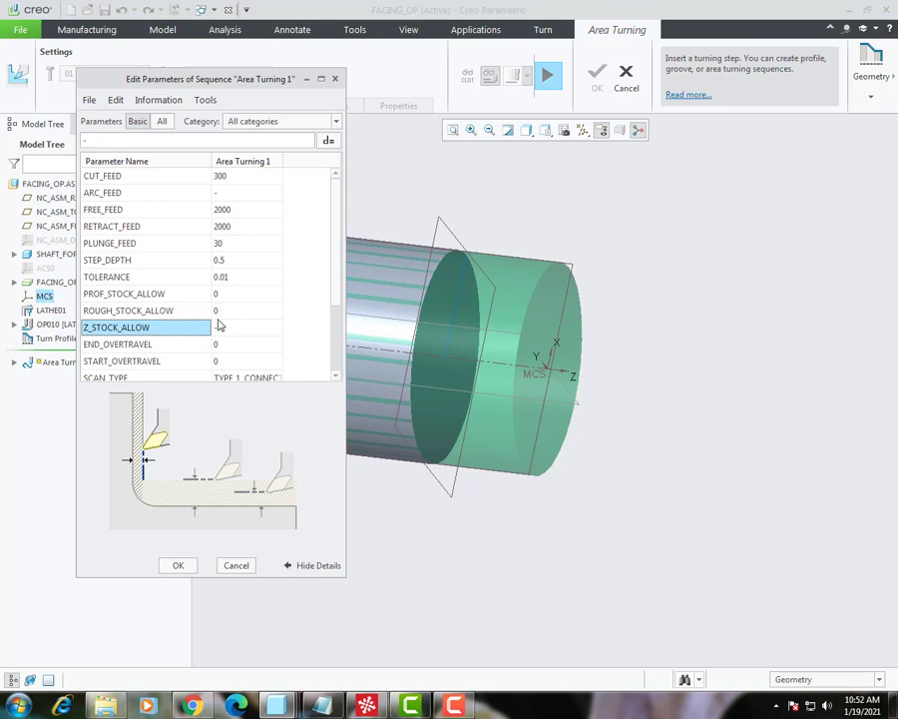
left_click(217, 293)
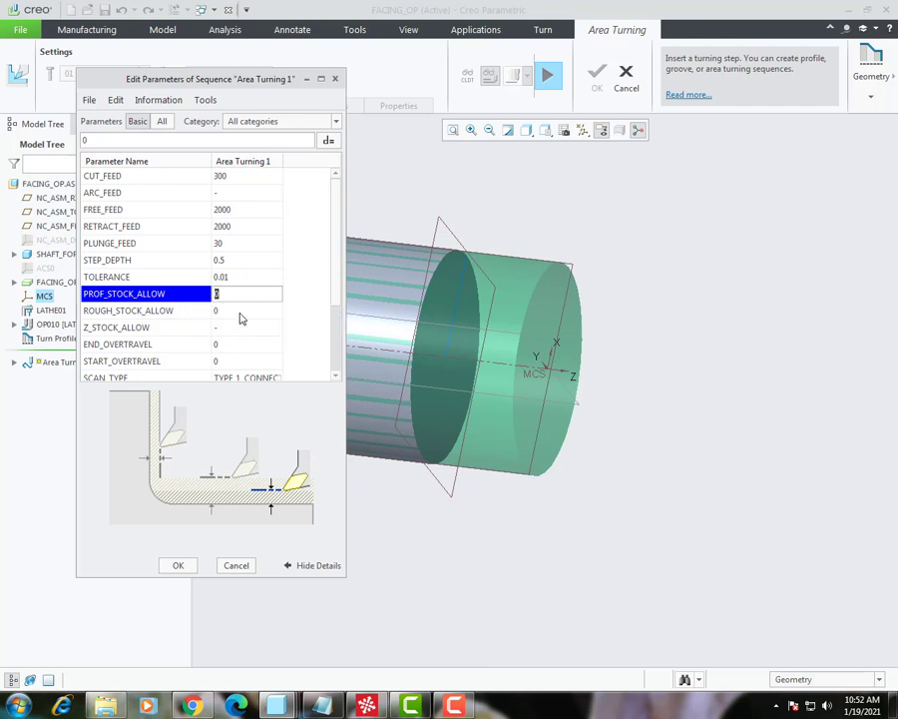
left_click(240, 315)
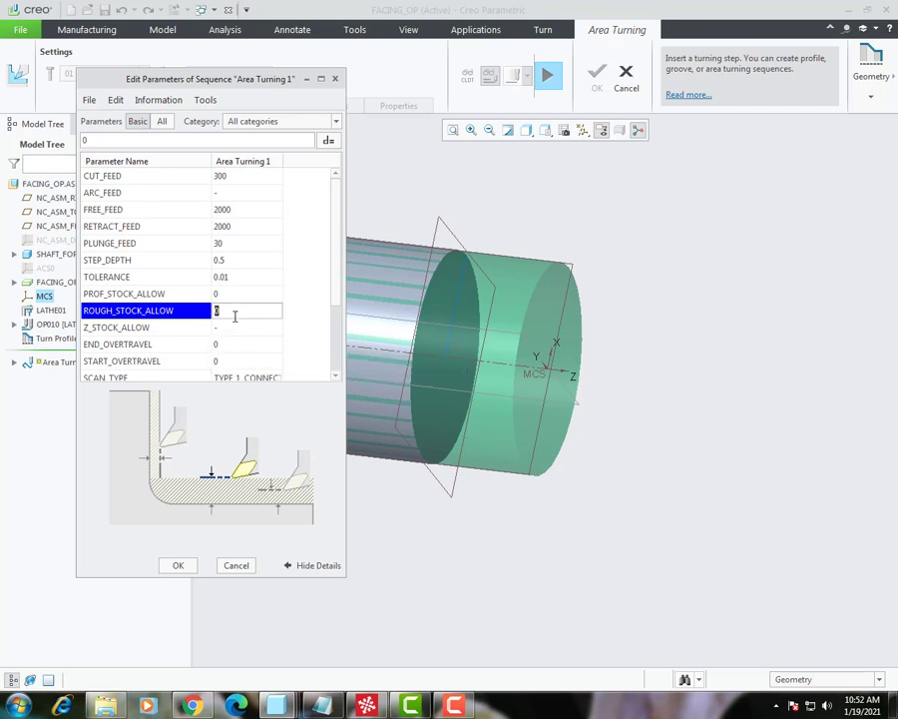
left_click(238, 293)
left_click(235, 313)
left_click(238, 329)
- Choose ROUGH_ONLY as the ROUGH_OPTION of the area turning sequence
scroll(237, 356, "down", 1)
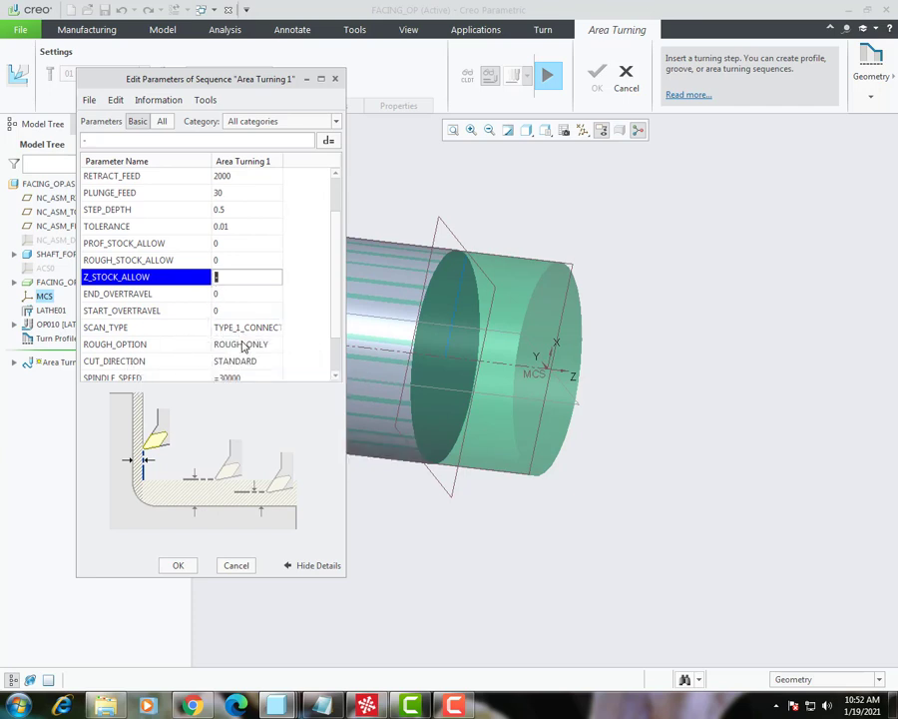
left_click(277, 344)
left_click(279, 344)
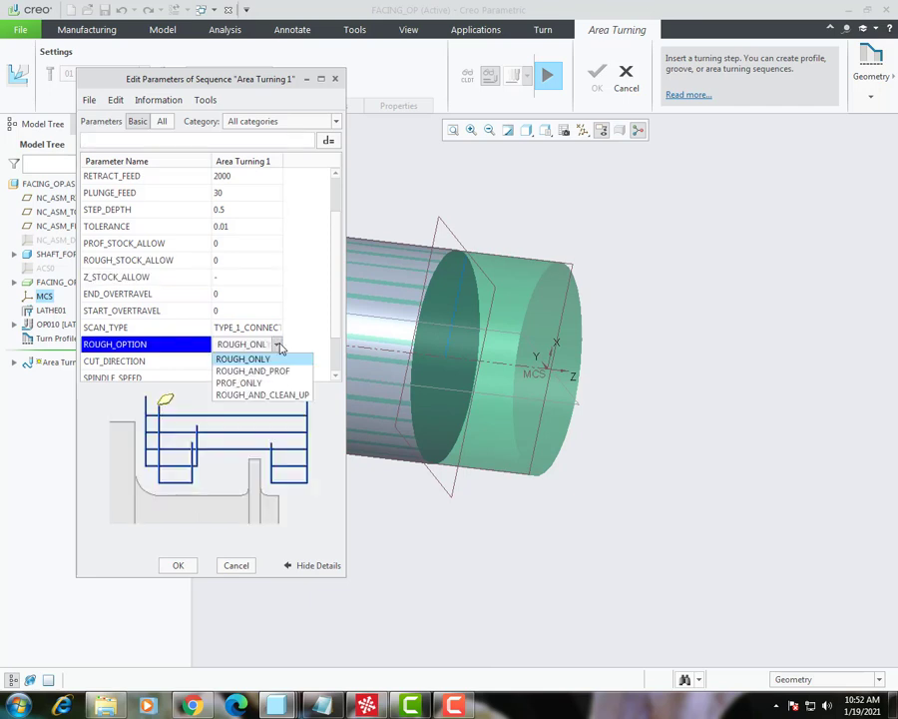
left_click(271, 360)
- Set CUT_DIRECTION to STANDARD and SPINDLE_SPEED to 1000, and accept the area turning parameters
scroll(268, 359, "down", 2)
left_click(268, 359)
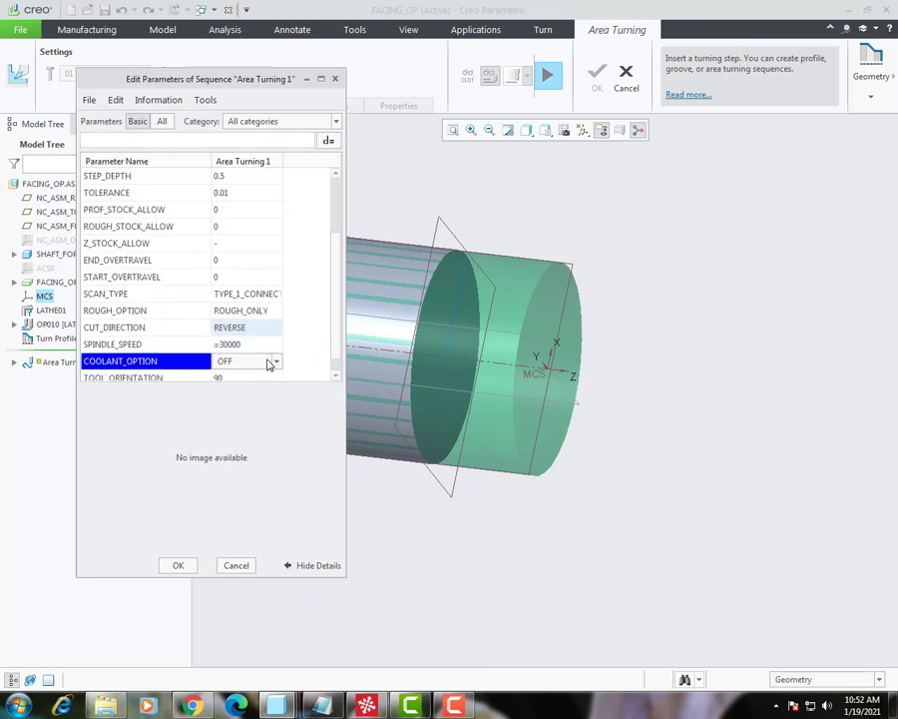
left_click(278, 330)
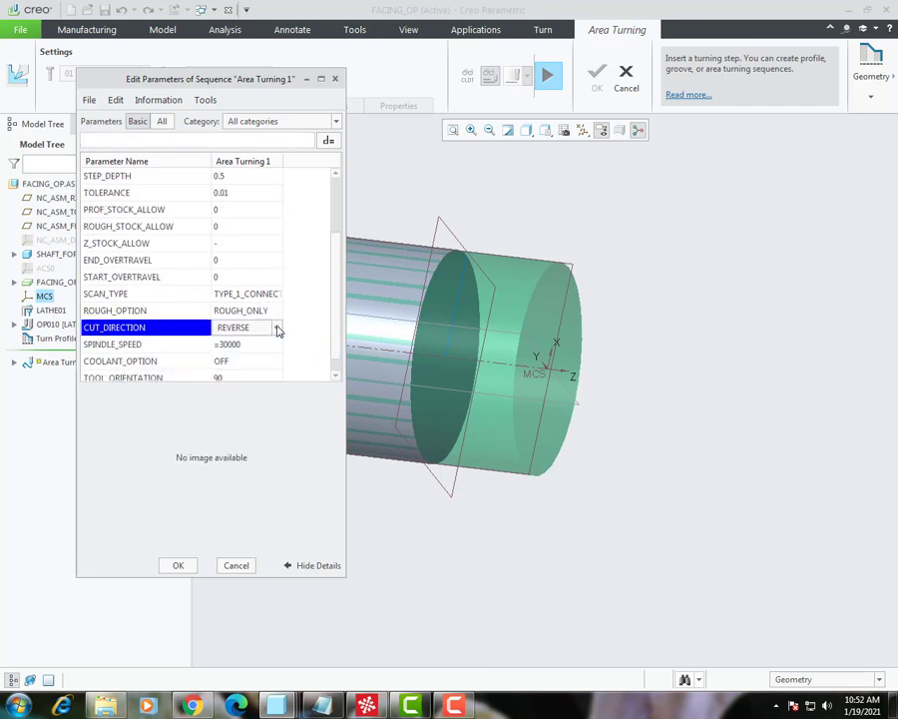
left_click(278, 330)
left_click(239, 340)
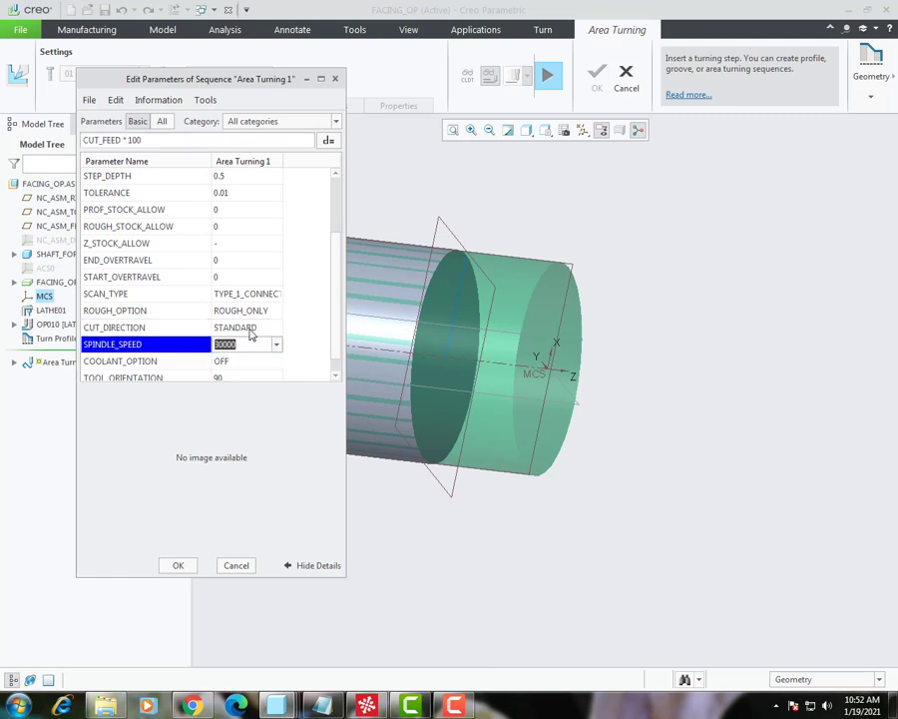
type("1000")
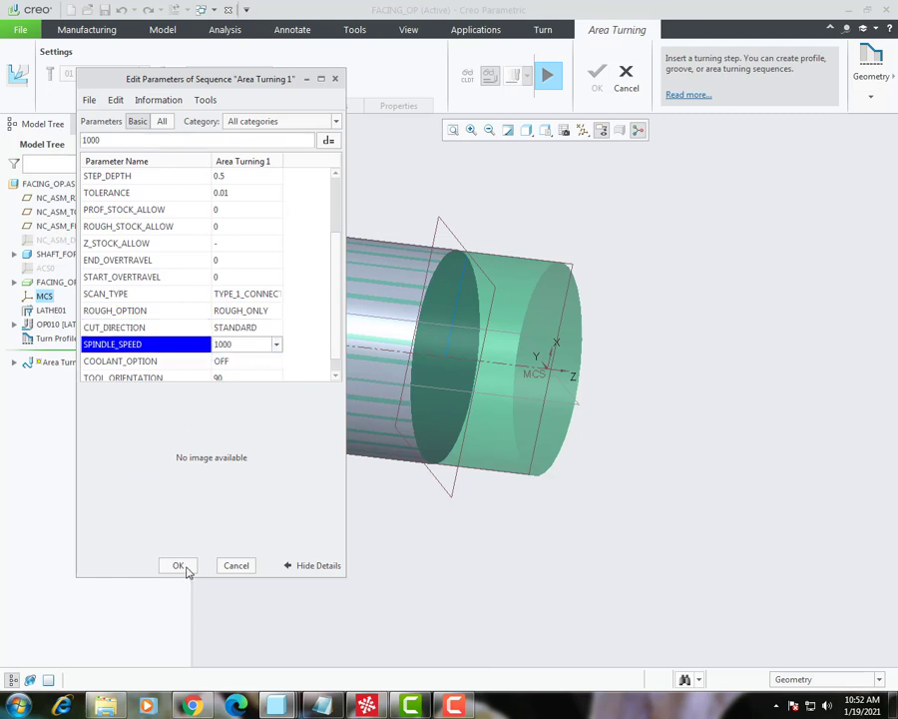
left_click(180, 566)
- Insert an area turning cut into the tool motions using Turn Profile 1 as its turn profile
left_click(267, 105)
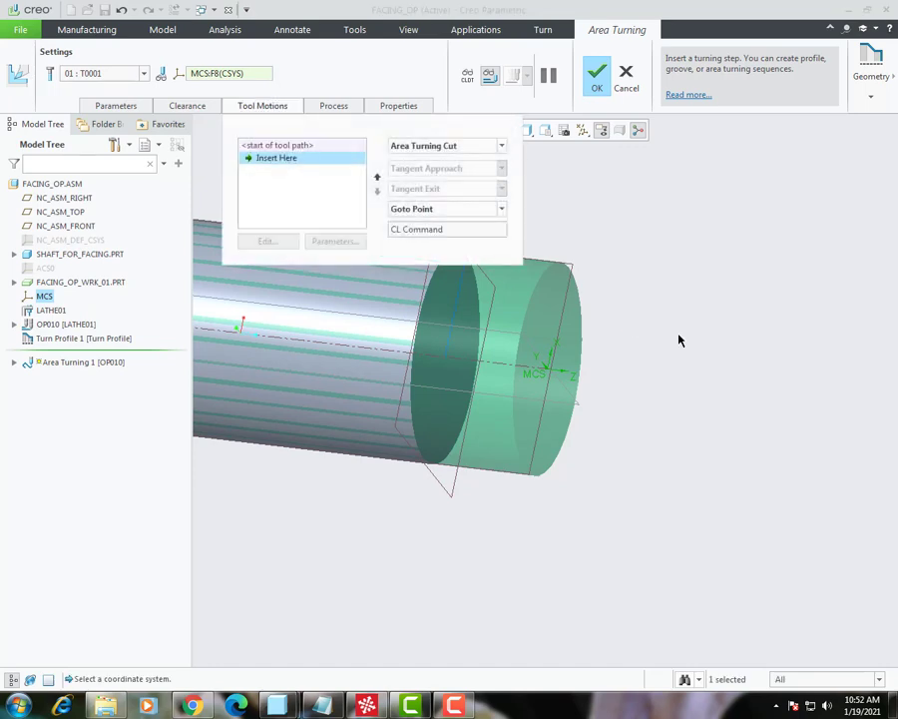
scroll(679, 337, "up", 1)
scroll(675, 449, "up", 3)
scroll(701, 423, "down", 3)
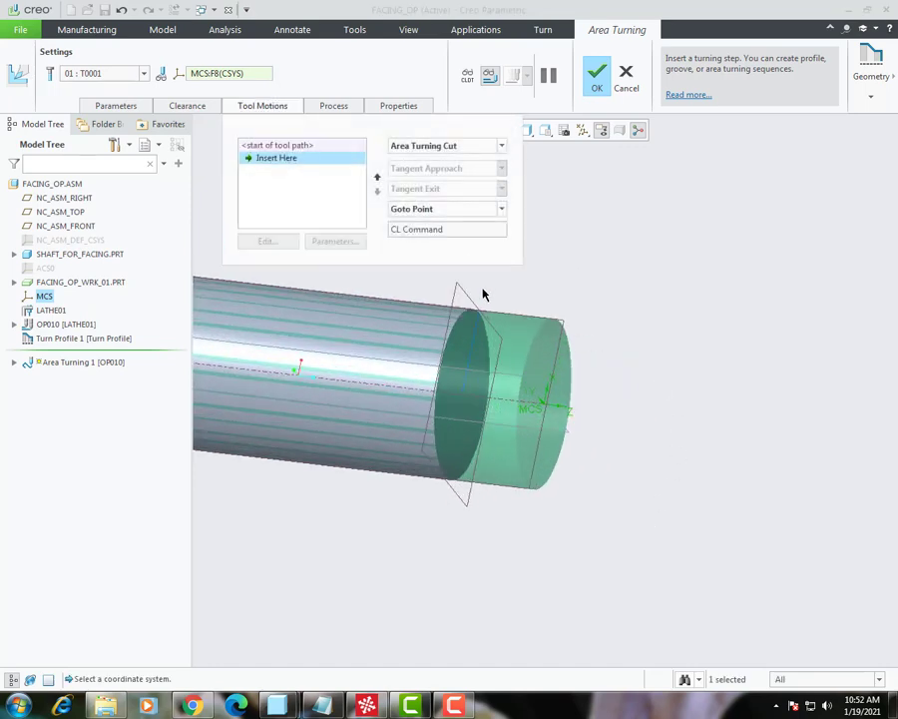
left_click(439, 146)
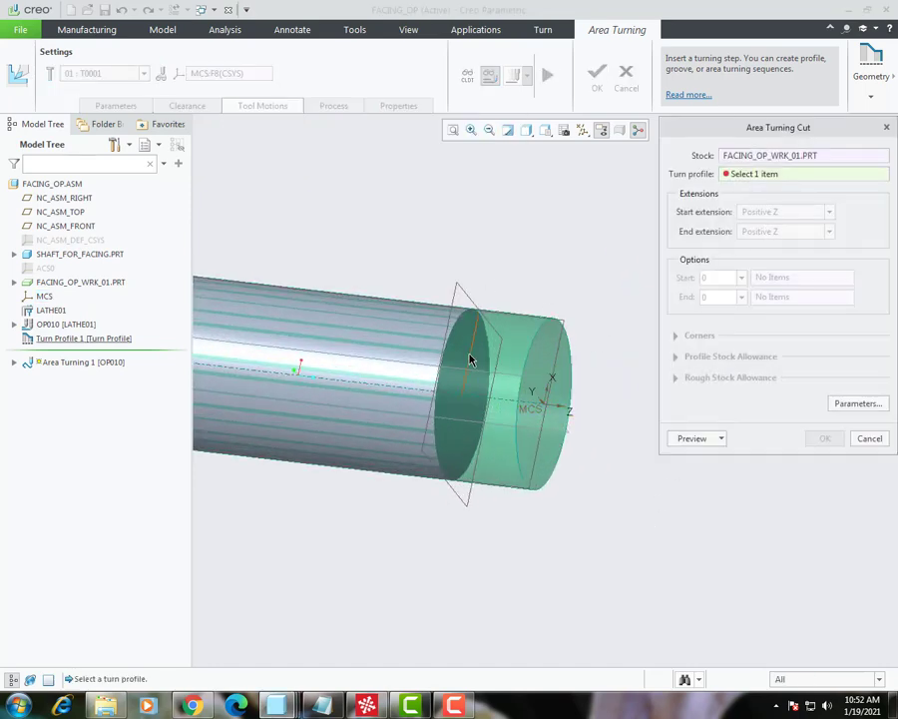
left_click(508, 407)
- Try Positive X, Positive Z and Negative X as the end extension direction of the area turning cut
scroll(439, 421, "down", 3)
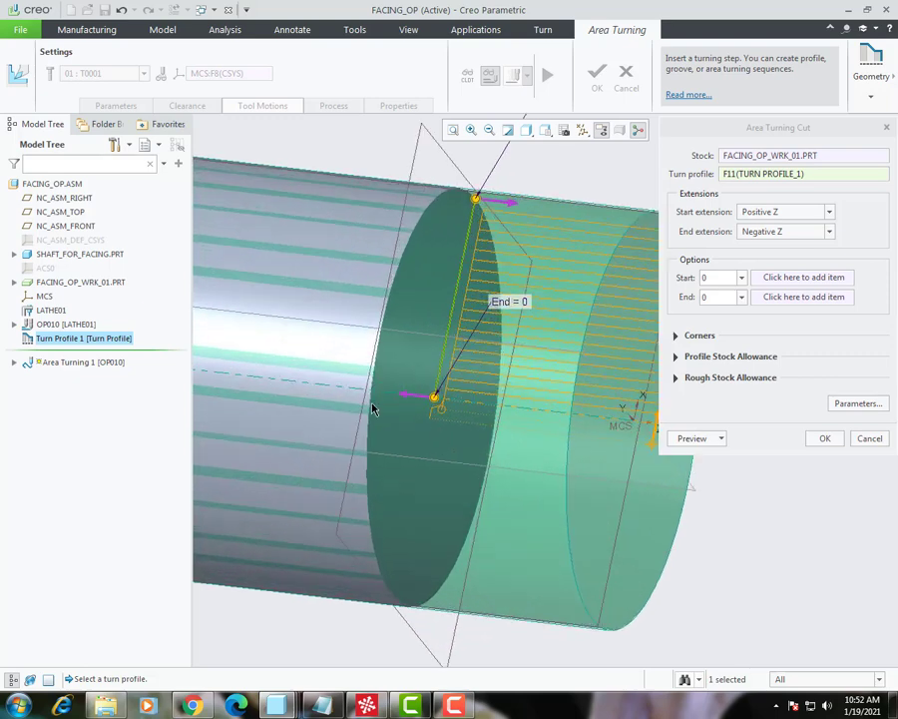
scroll(407, 411, "up", 2)
left_click(429, 387)
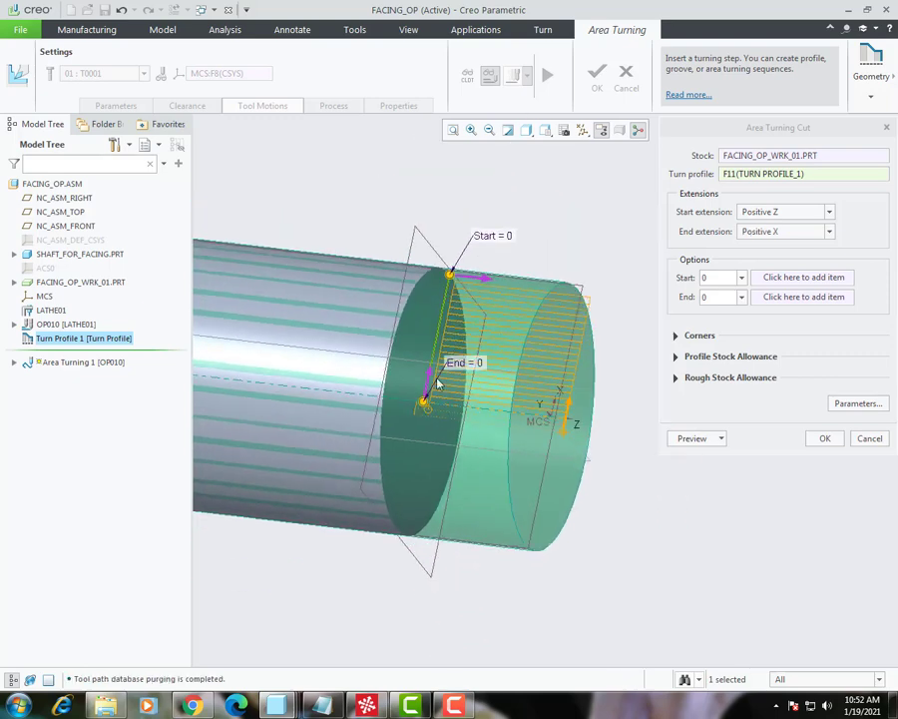
left_click(439, 387)
scroll(430, 424, "down", 3)
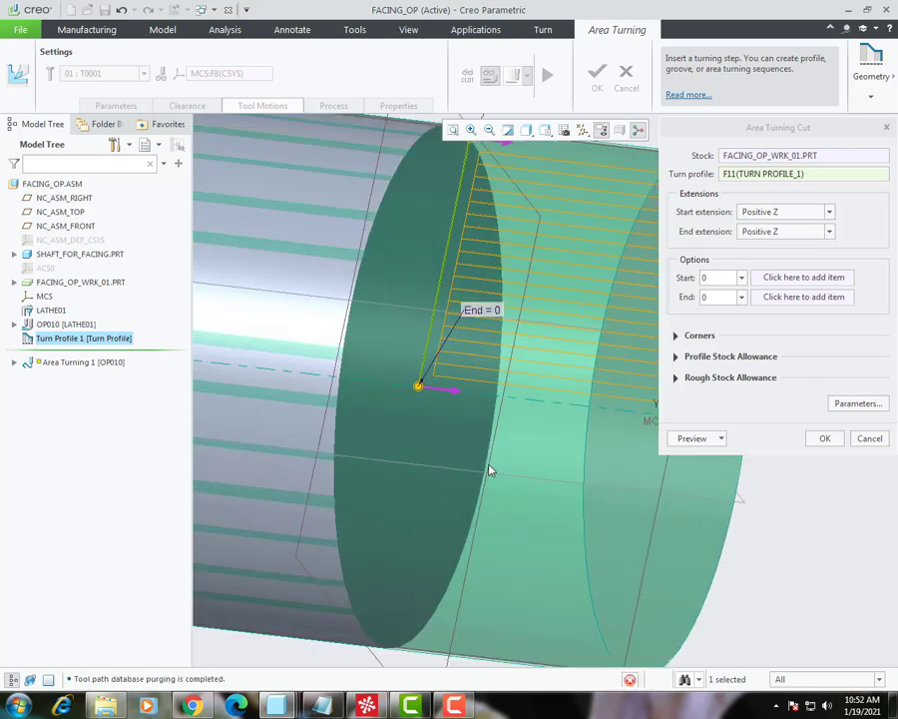
scroll(487, 465, "up", 3)
left_click(461, 415)
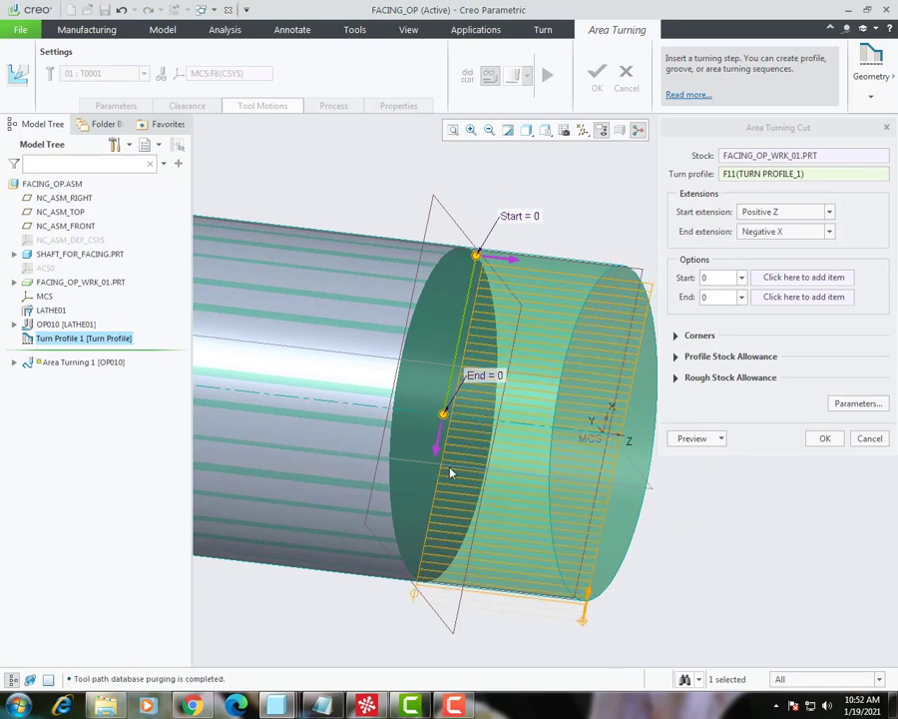
middle_click_drag(469, 399, 479, 389)
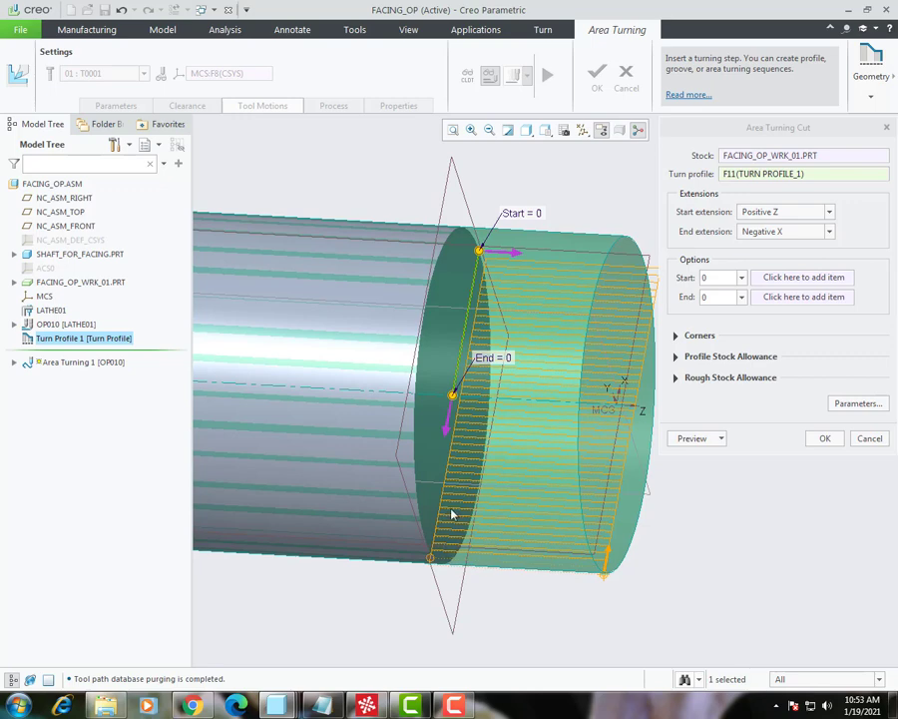
scroll(517, 314, "up", 3)
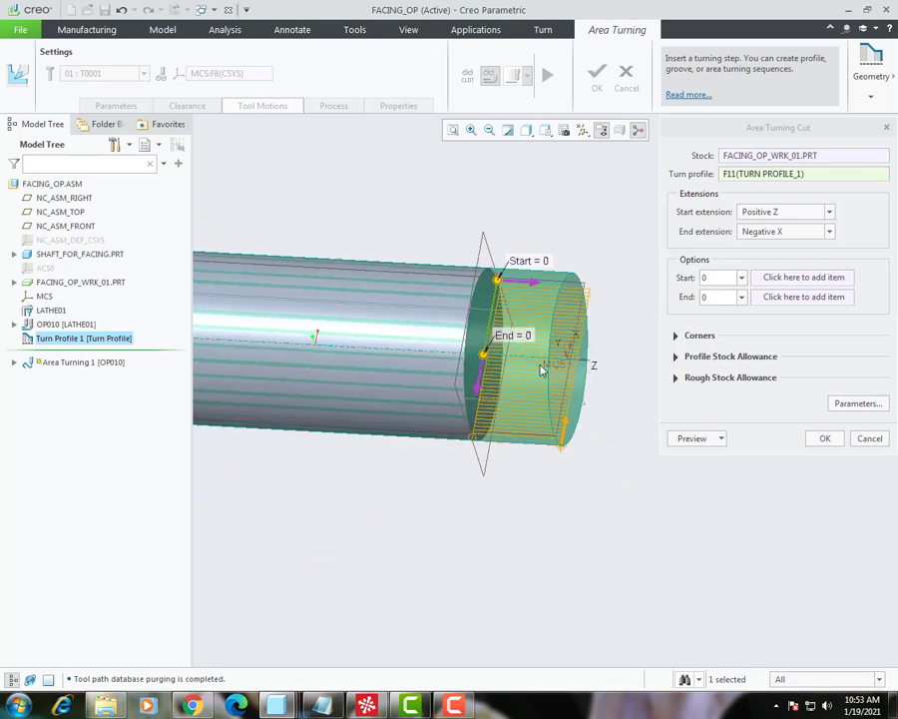
- Set the end extension of the area turning cut to Positive Z
scroll(540, 371, "down", 2)
left_click(446, 385)
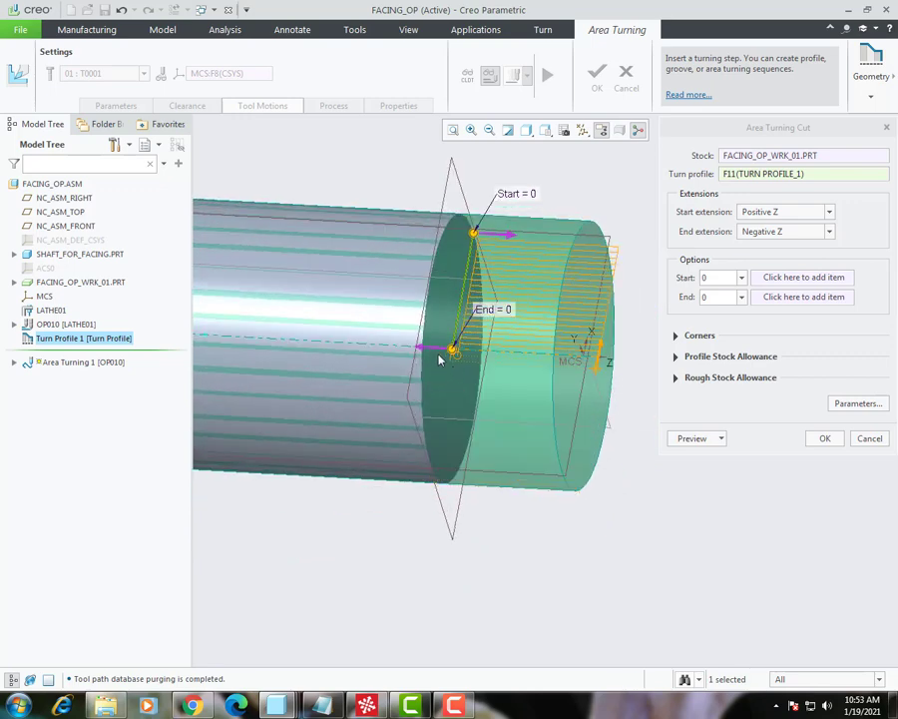
left_click(433, 351)
left_click(456, 340)
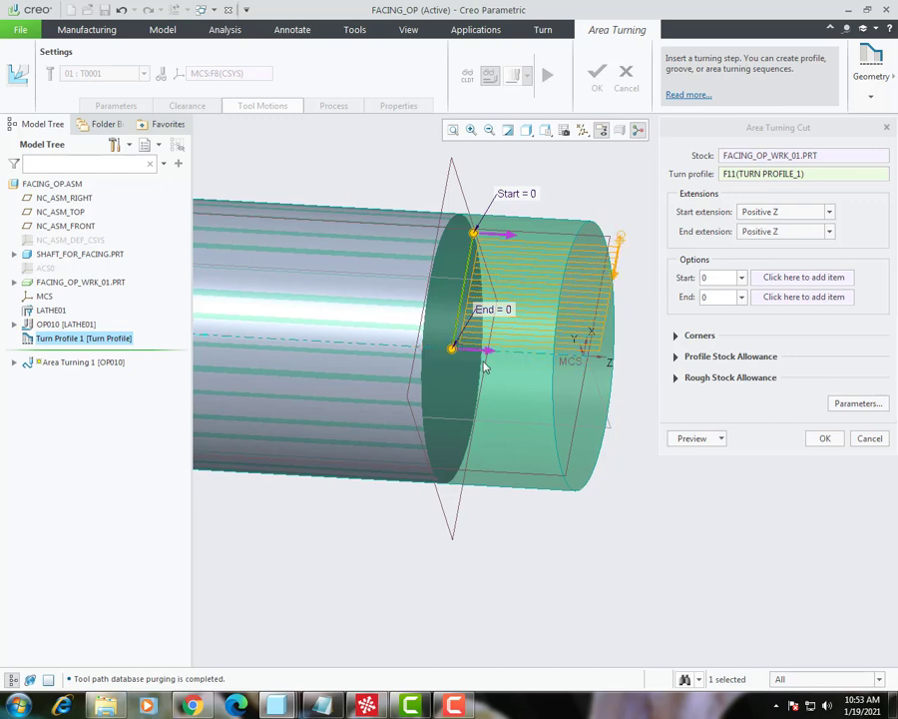
- Try Negative Z as the cut's end extension and return it to Positive Z
middle_click_drag(485, 375, 479, 264)
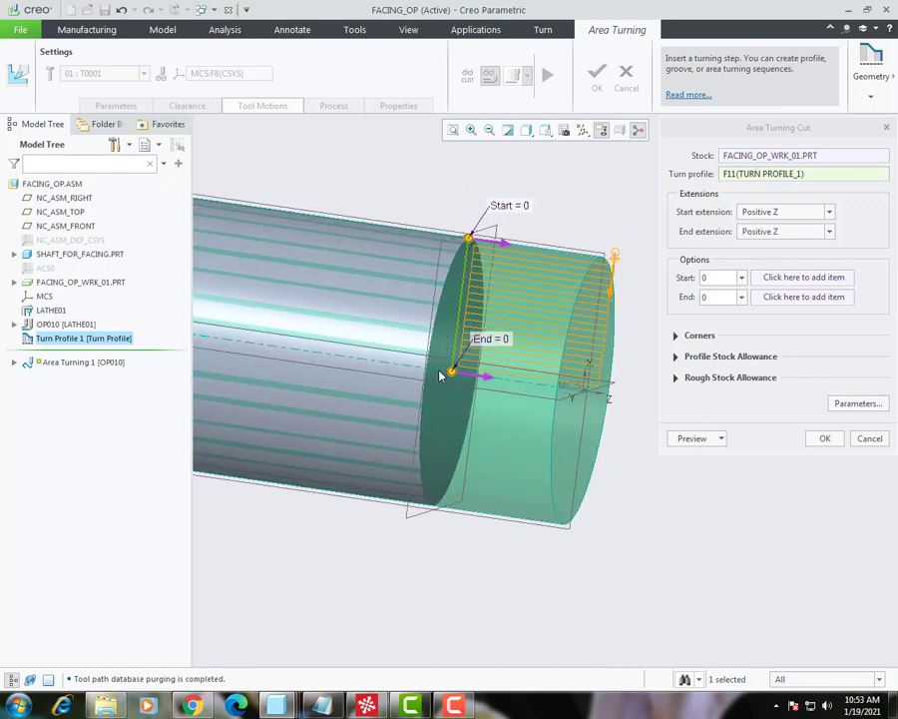
scroll(497, 387, "down", 3)
scroll(441, 379, "up", 2)
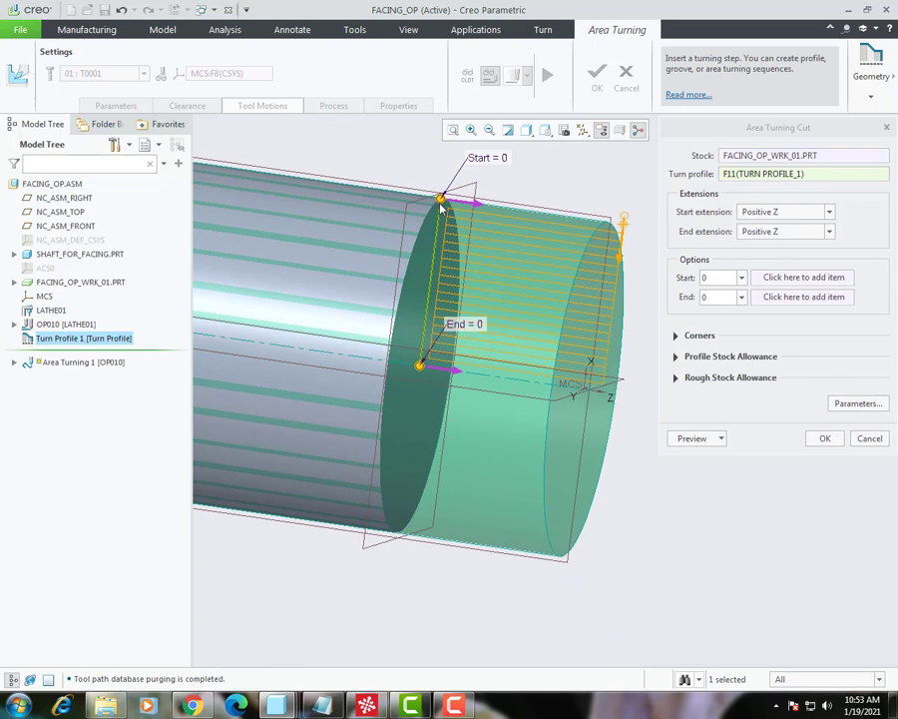
mouse_move(561, 391)
middle_mouse_down()
mouse_move(576, 379)
mouse_move(569, 377)
middle_mouse_up()
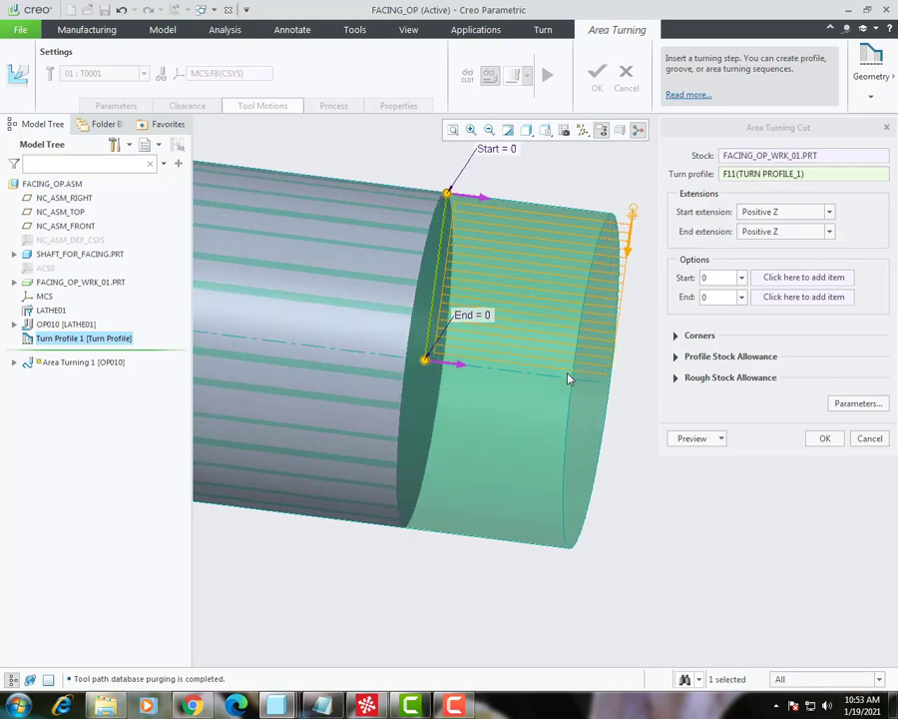
left_click(458, 368)
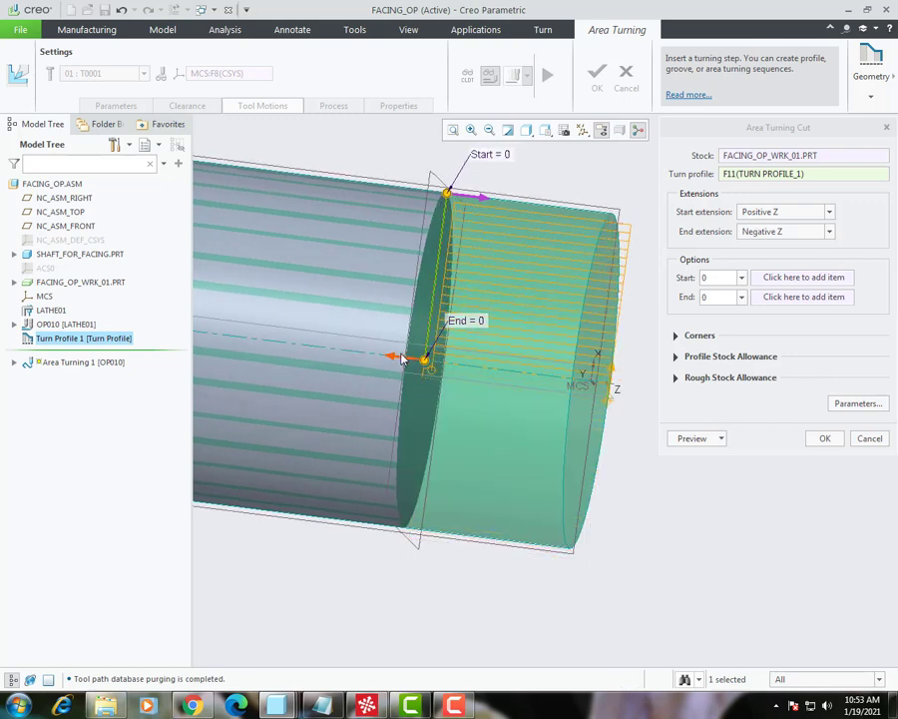
left_click(402, 357)
left_click(433, 336)
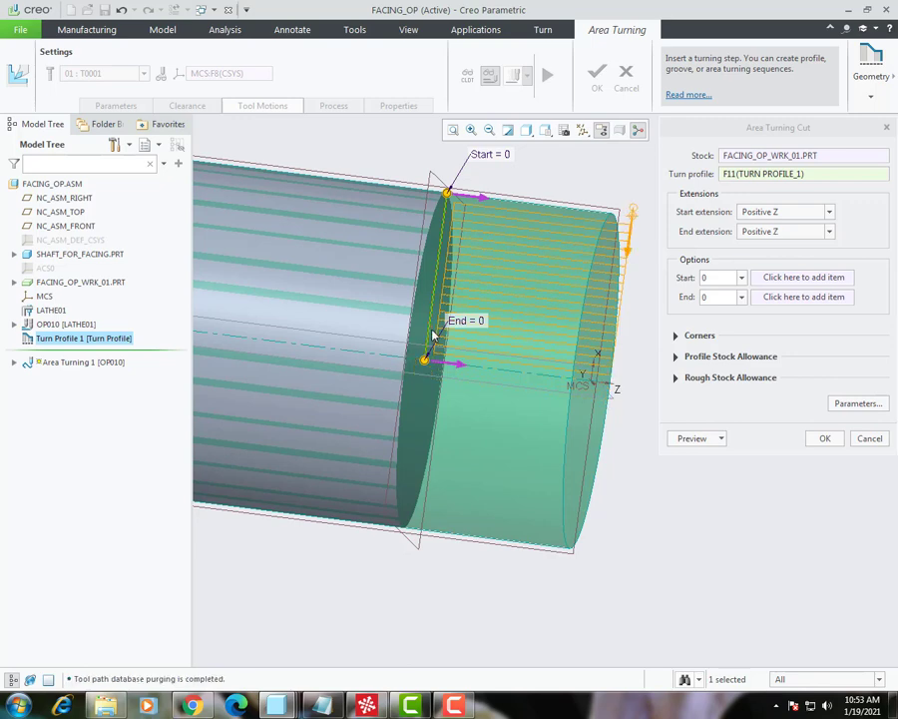
- Compare the start extension directions of the area turning cut and set the start extension to Positive X
left_click(463, 199)
left_click(437, 184)
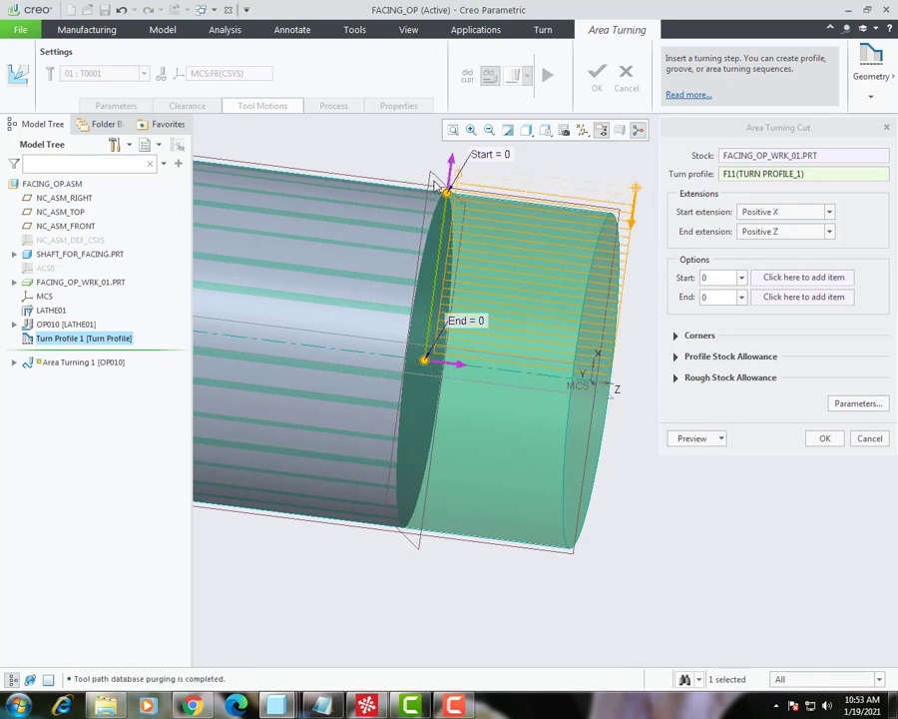
middle_click_drag(496, 257, 497, 274)
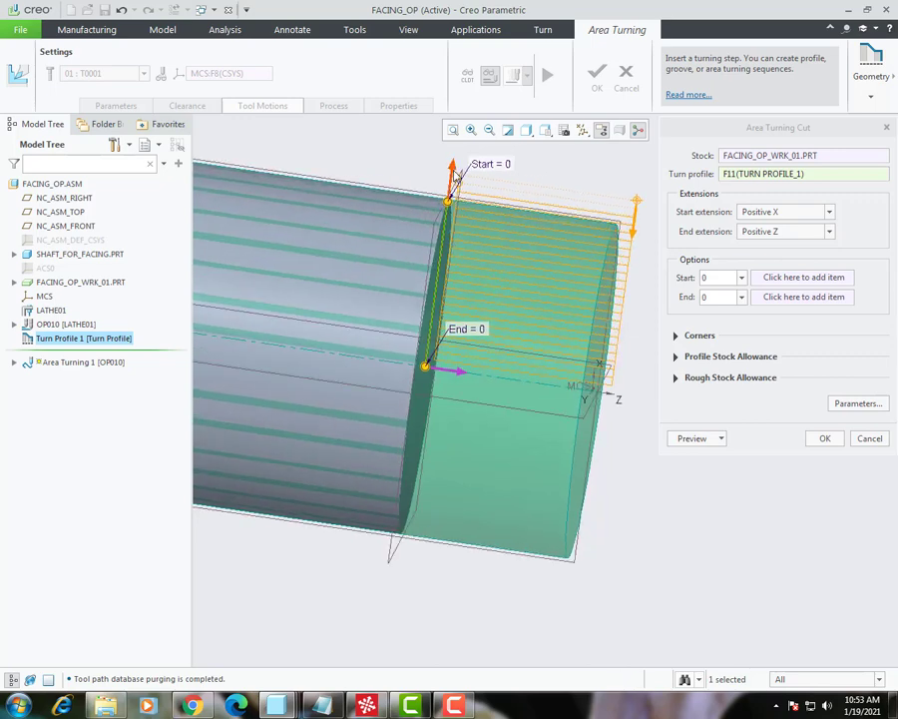
left_click(452, 172)
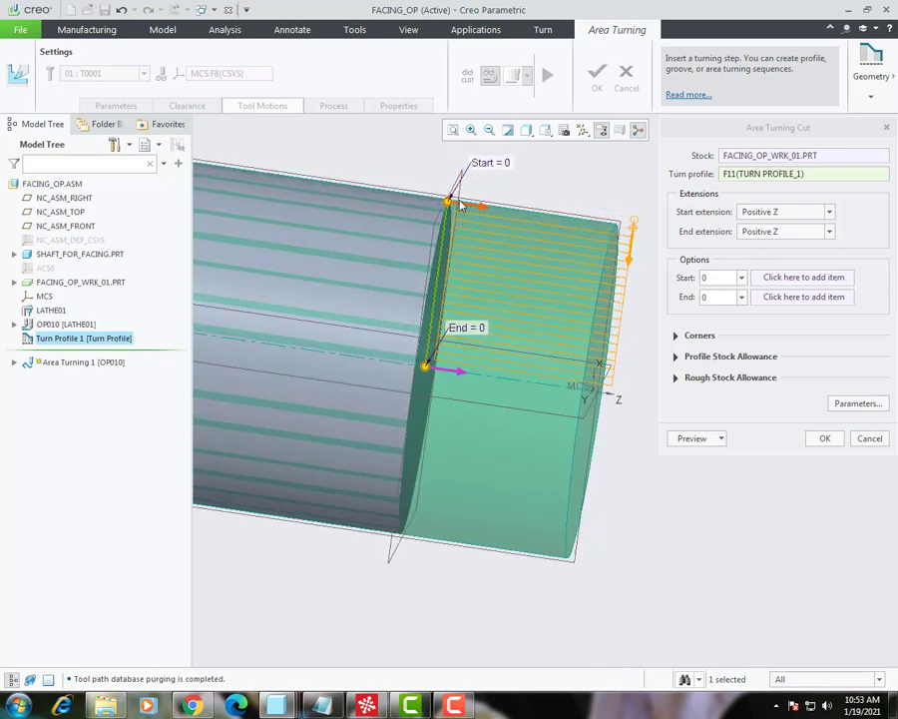
left_click(482, 209)
left_click(444, 237)
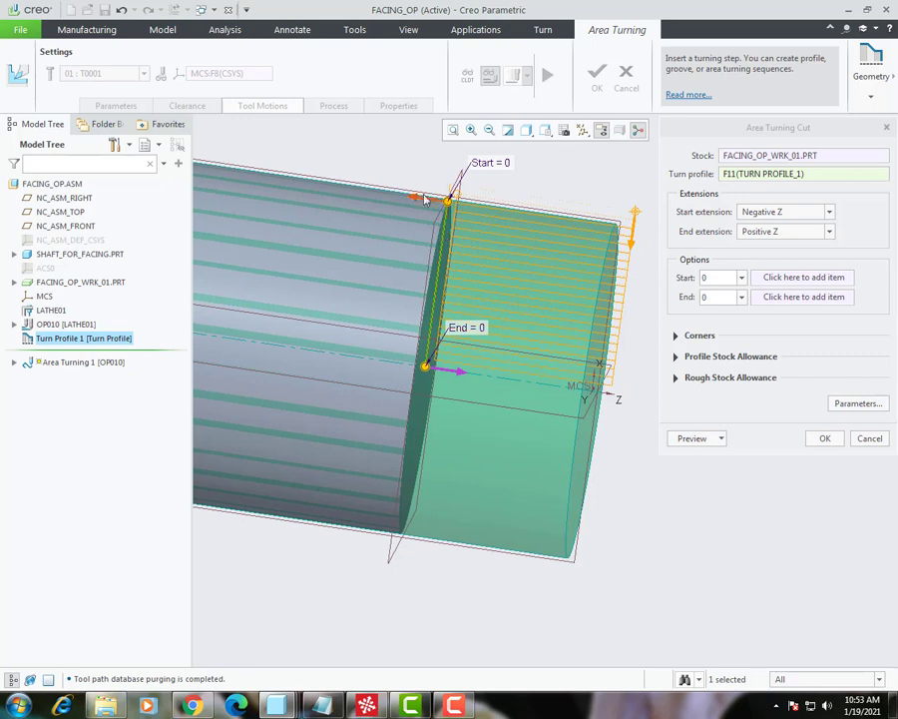
left_click(414, 200)
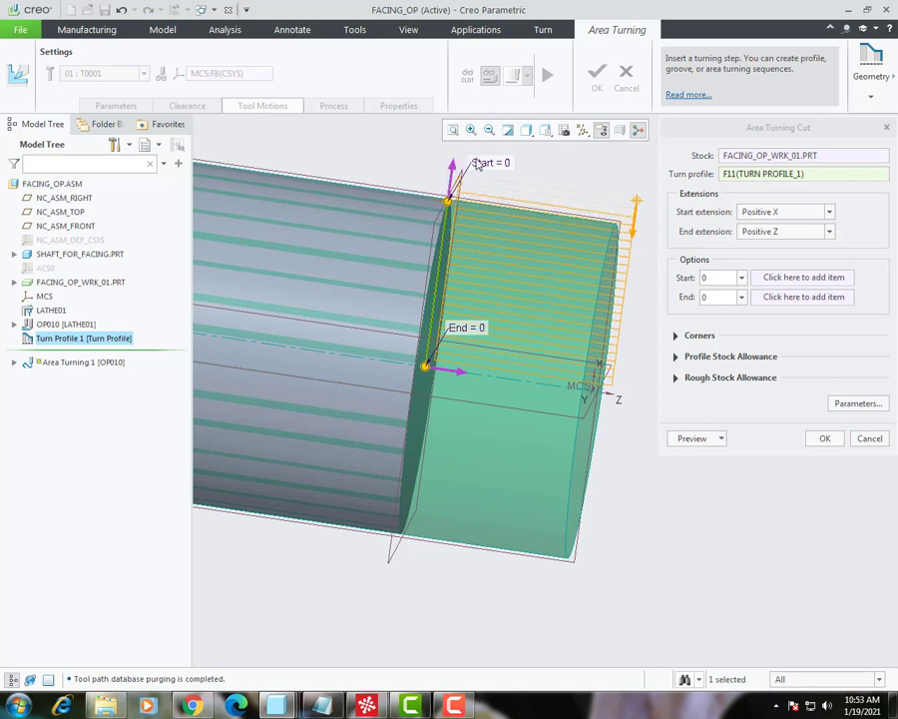
middle_click_drag(509, 207, 512, 193)
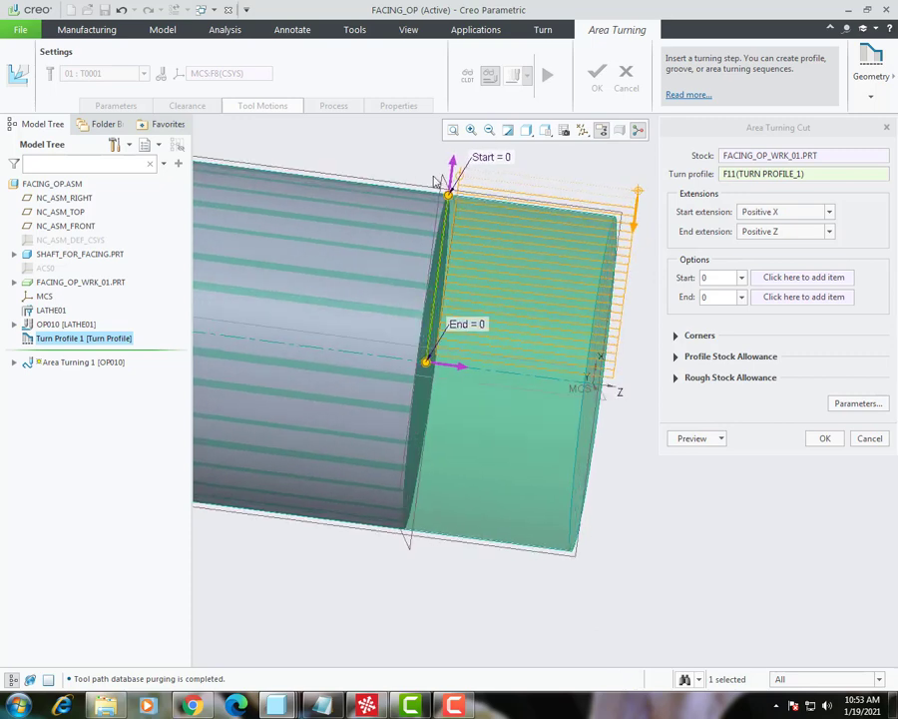
- Cycle the end extension through Negative X and Positive X back to Positive Z, and accept the area turning cut
middle_click_drag(461, 210, 475, 319)
left_click(454, 289)
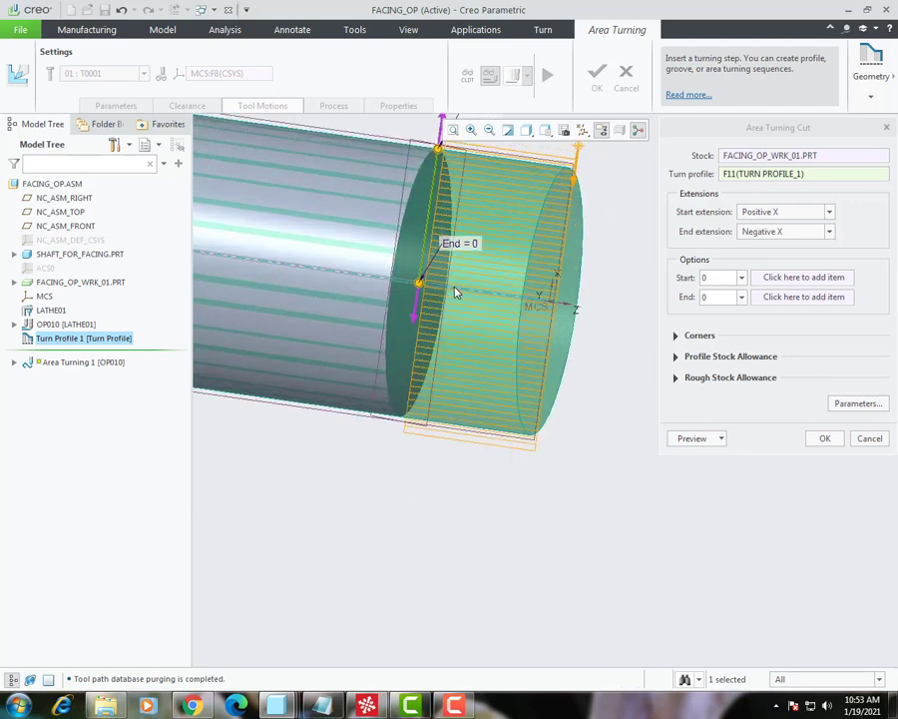
left_click(416, 298)
left_click(411, 293)
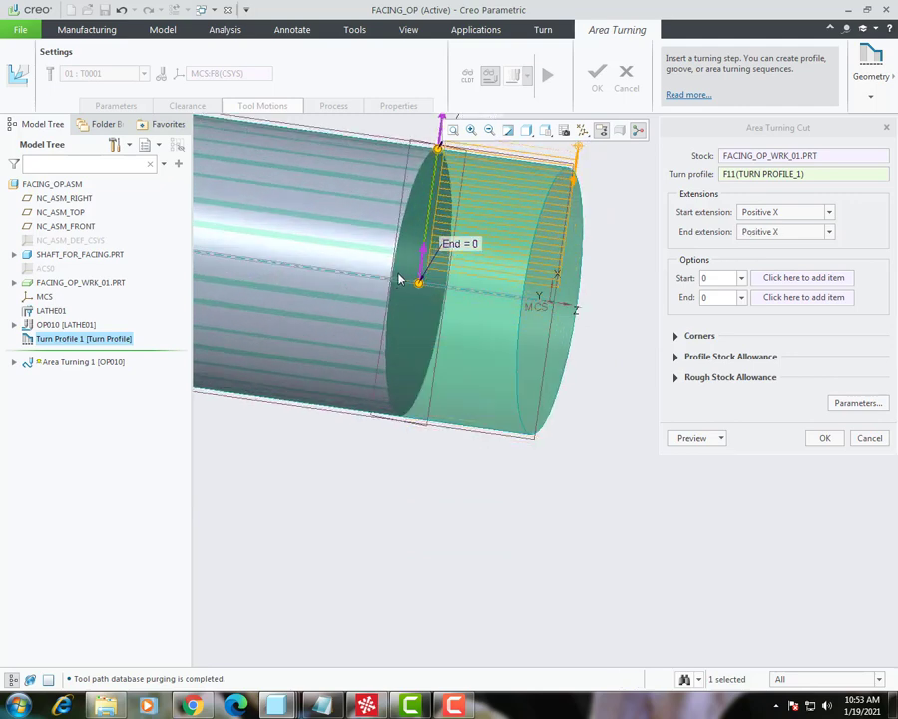
scroll(470, 300, "up", 3)
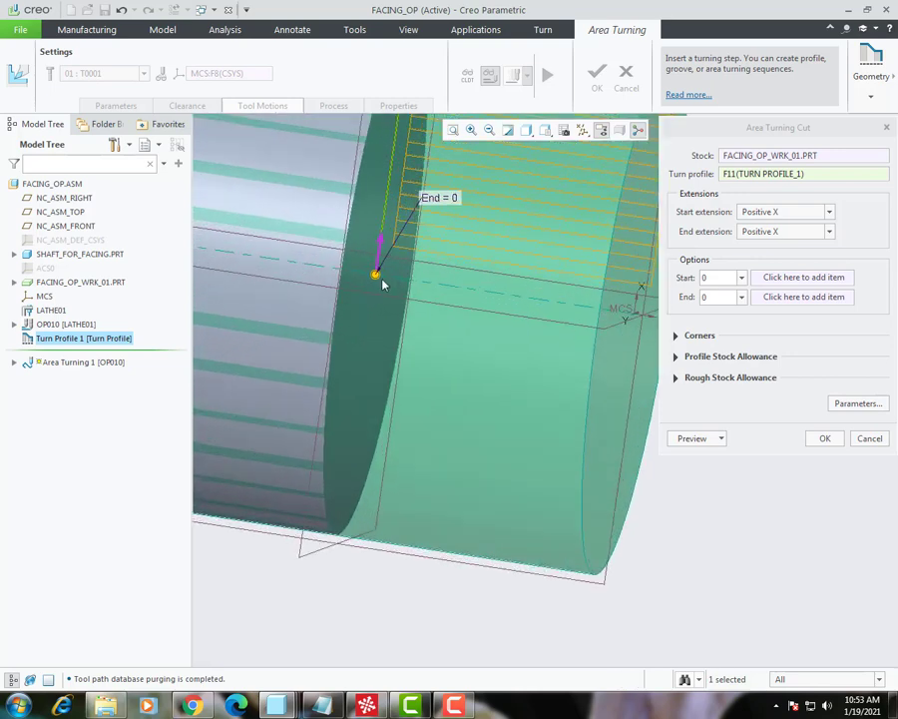
left_click(385, 244)
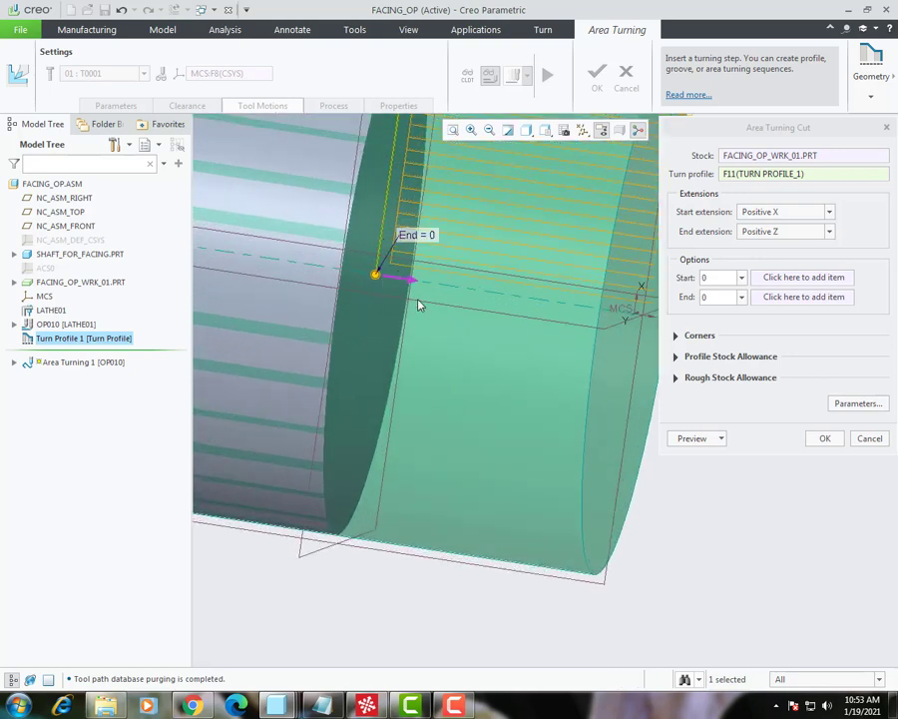
scroll(419, 305, "down", 3)
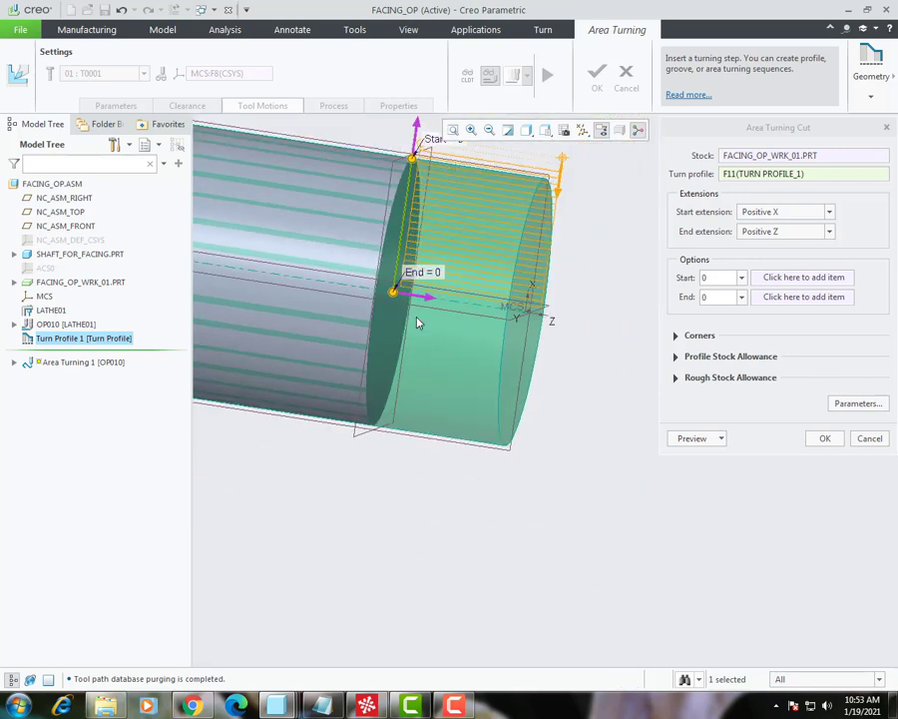
left_click(828, 442)
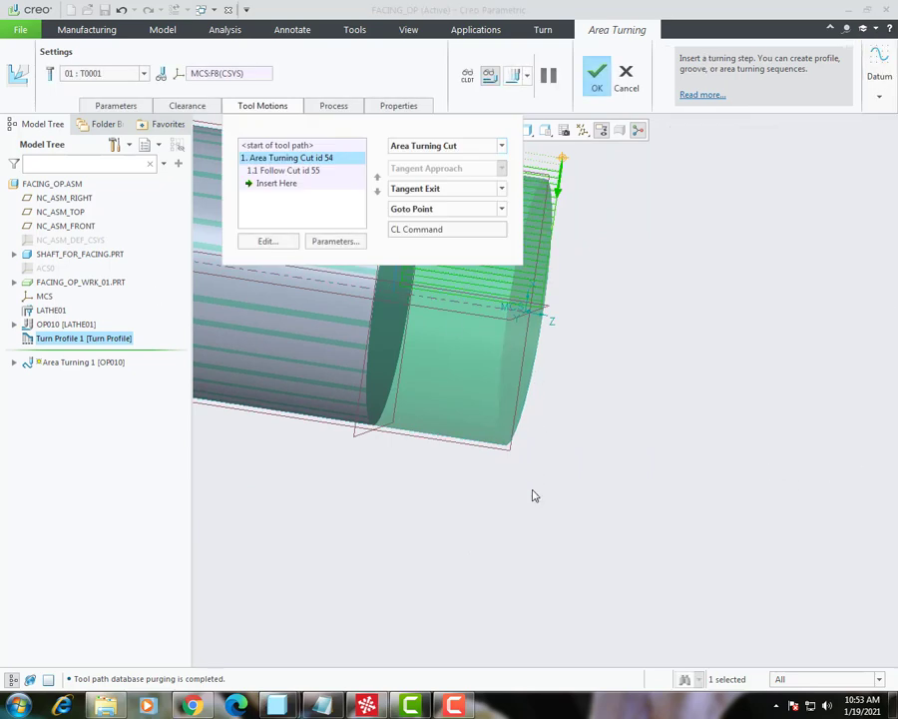
- Play the area turning tool path with a faster display speed, inspect the passes at the shaft end and close the playback
scroll(549, 479, "down", 4)
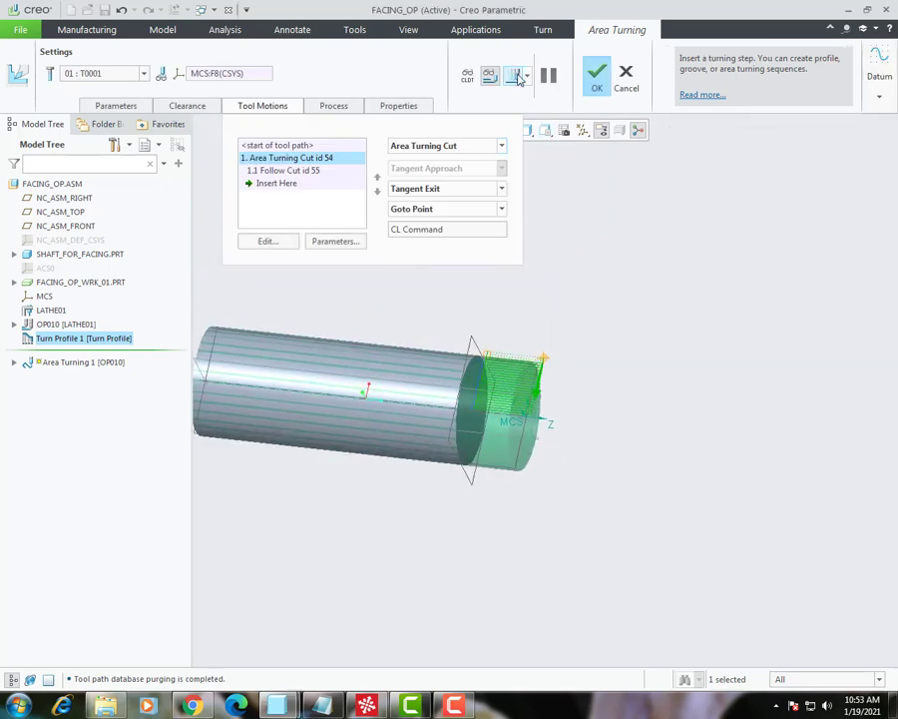
left_click(513, 75)
left_click_drag(765, 619, 587, 636)
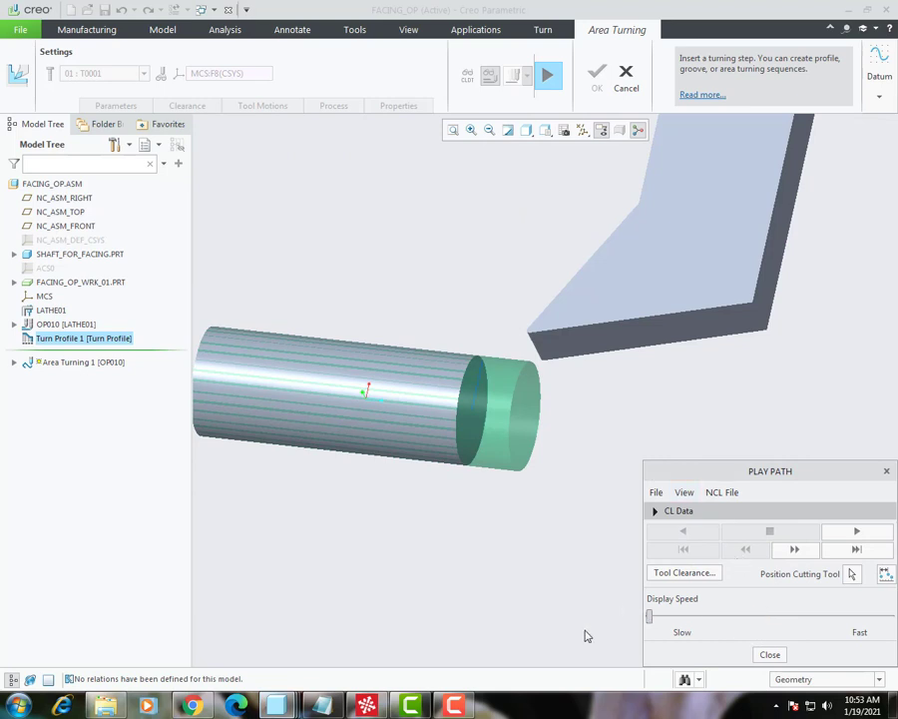
left_click(887, 531)
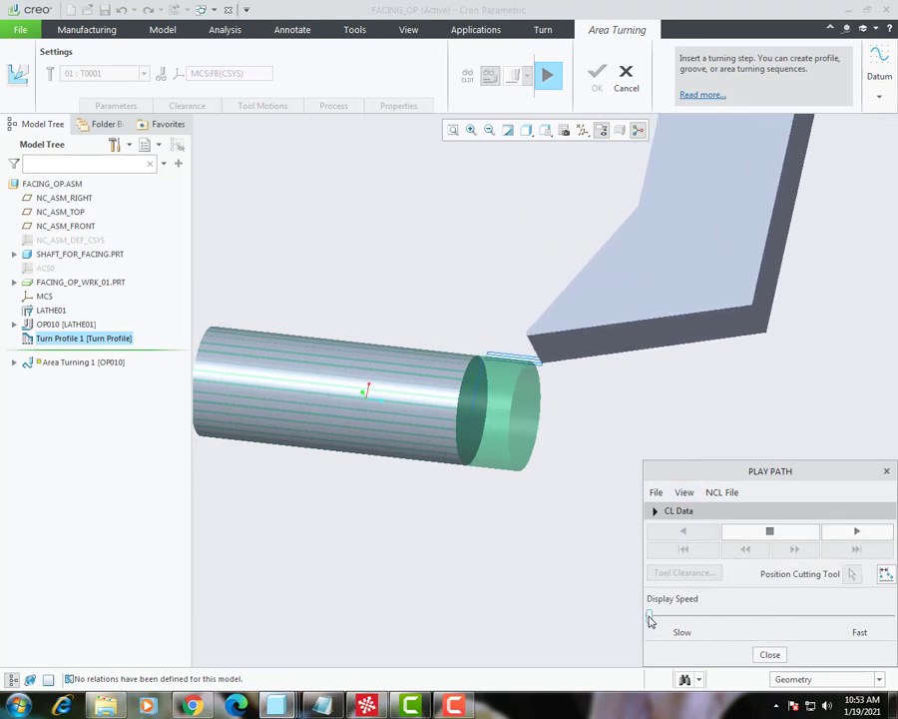
left_click_drag(649, 616, 707, 616)
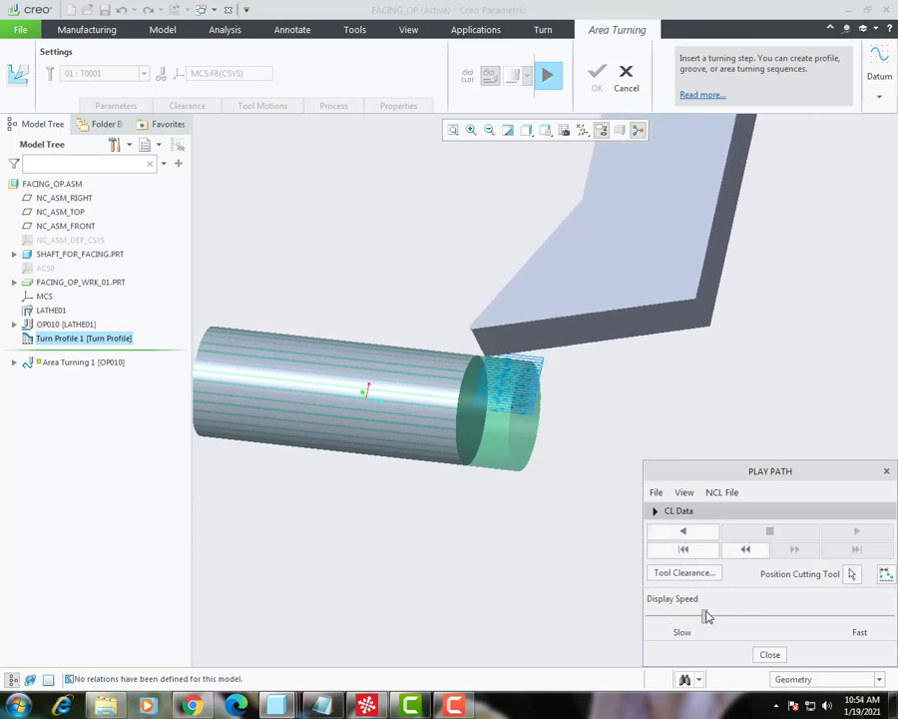
scroll(465, 455, "up", 6)
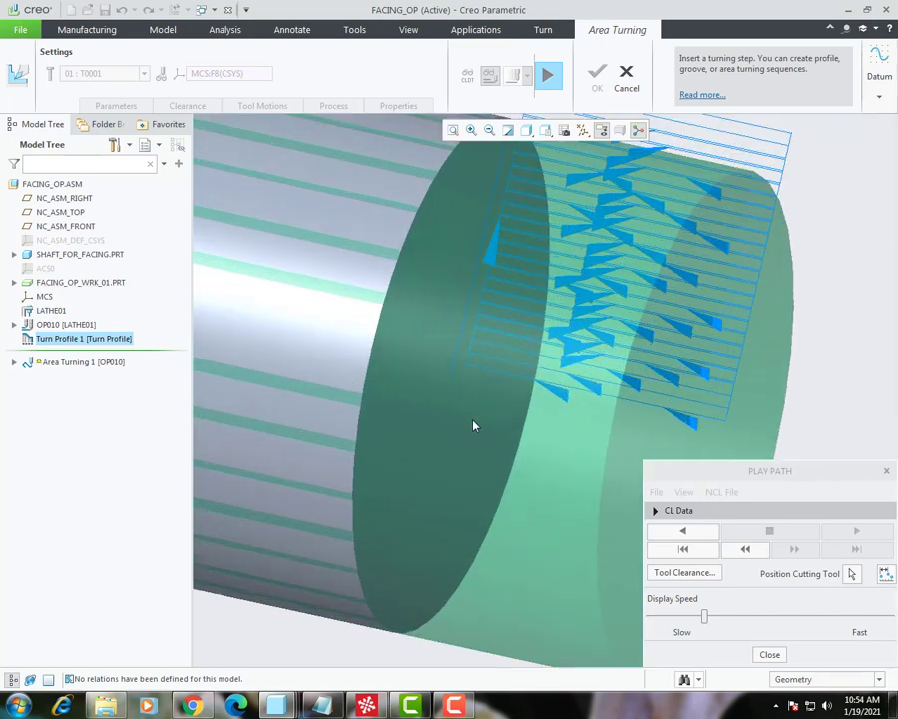
scroll(473, 421, "down", 3)
left_click(770, 654)
scroll(642, 441, "down", 3)
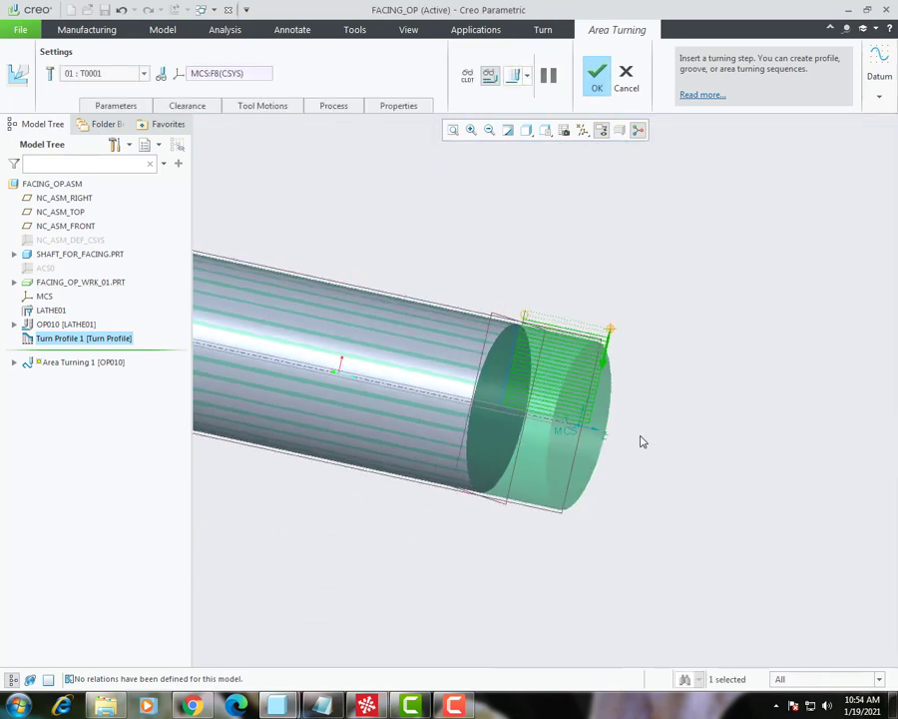
- Change the area turning step's CUT_ANGLE among its full cut depth and allowance parameters so the passes run perpendicular to the shaft axis
left_click(116, 106)
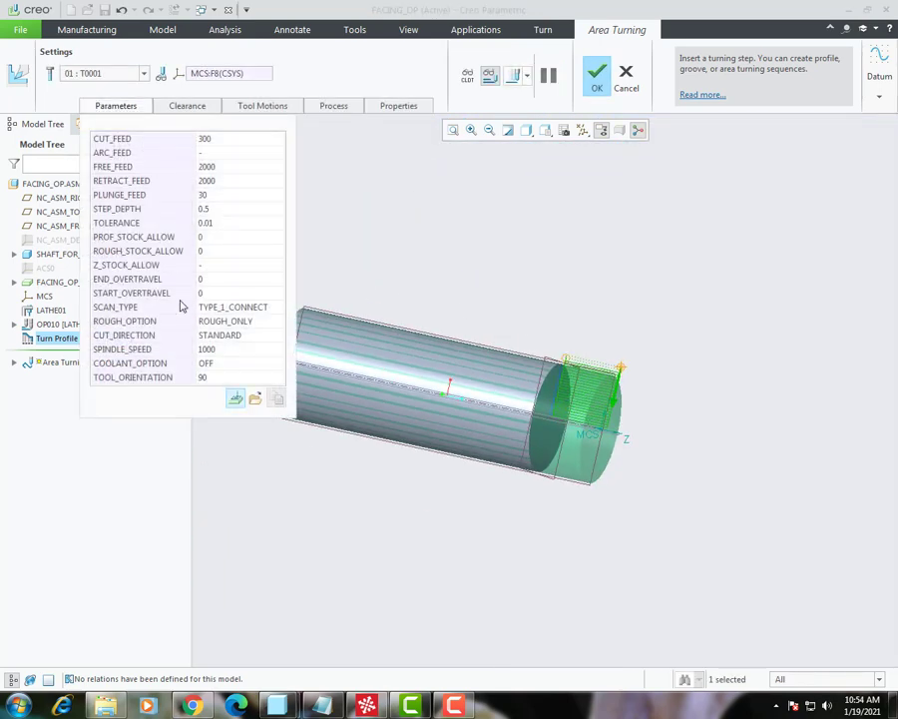
left_click(235, 400)
left_click(267, 123)
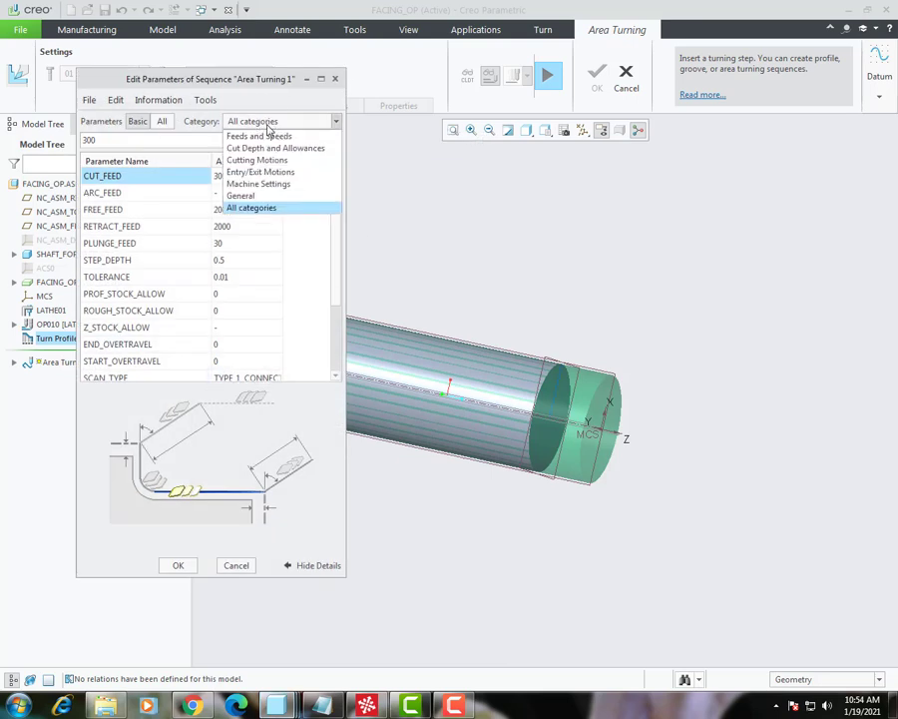
left_click(268, 150)
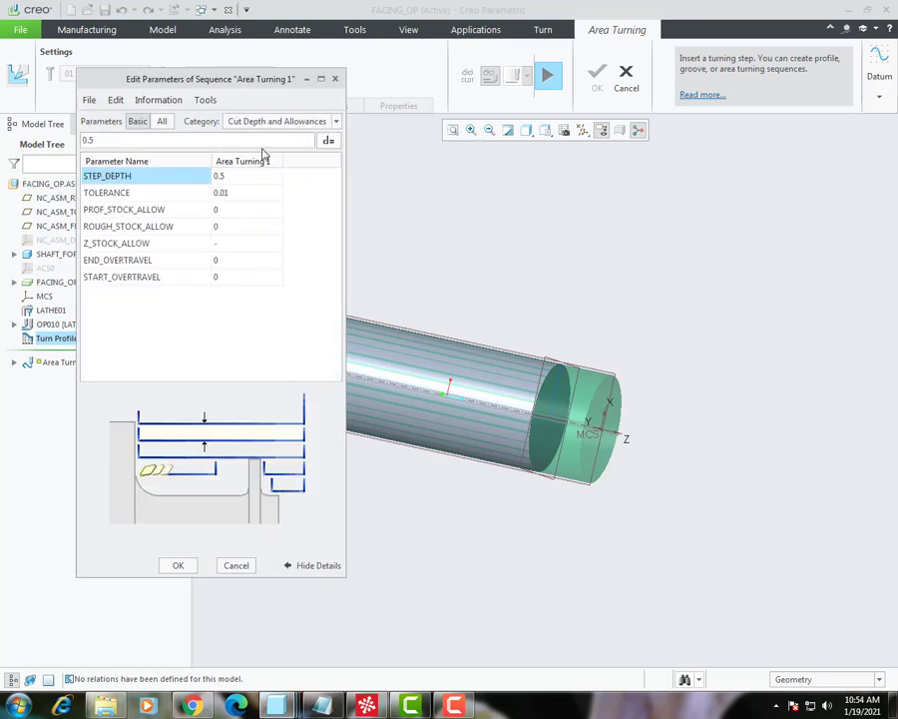
left_click(162, 122)
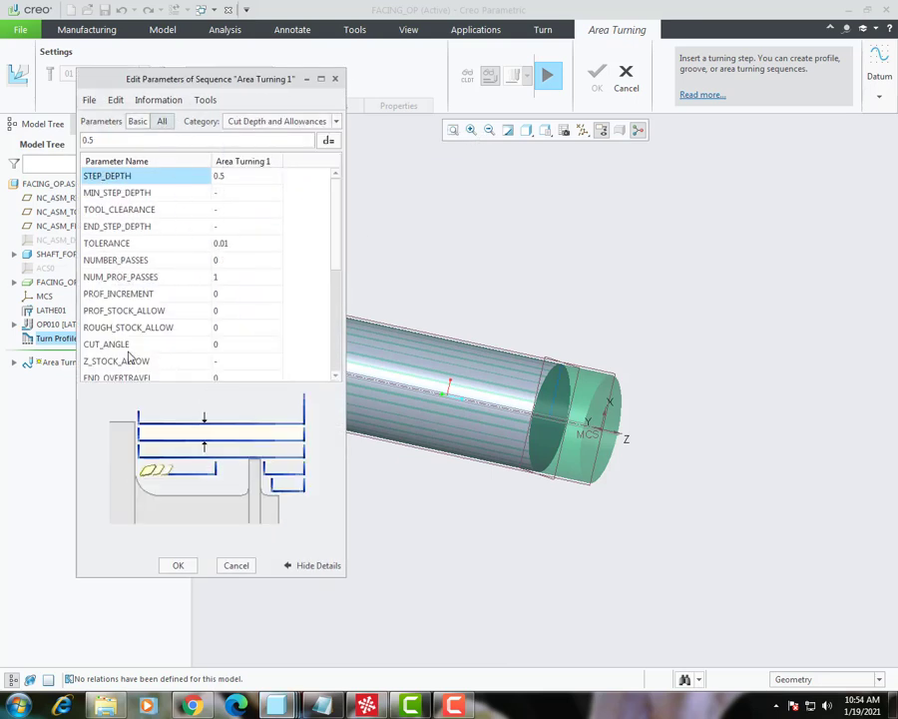
left_click(219, 345)
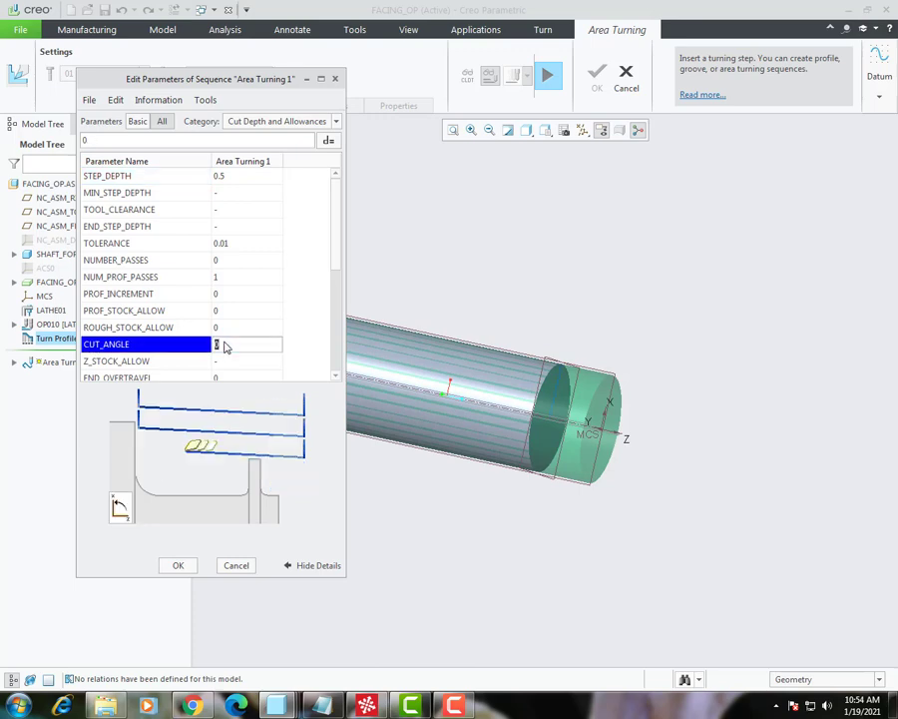
left_click(179, 565)
scroll(577, 419, "down", 4)
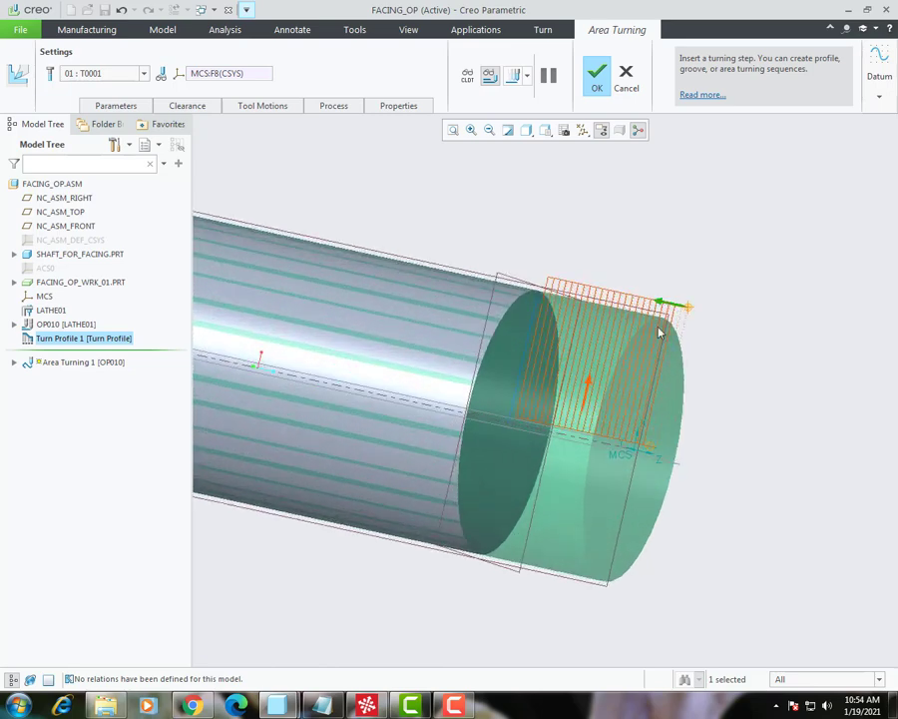
- Play the re-angled tool path, starting slowly and raising the display speed, close the playback and accept the area turning step
left_click(515, 78)
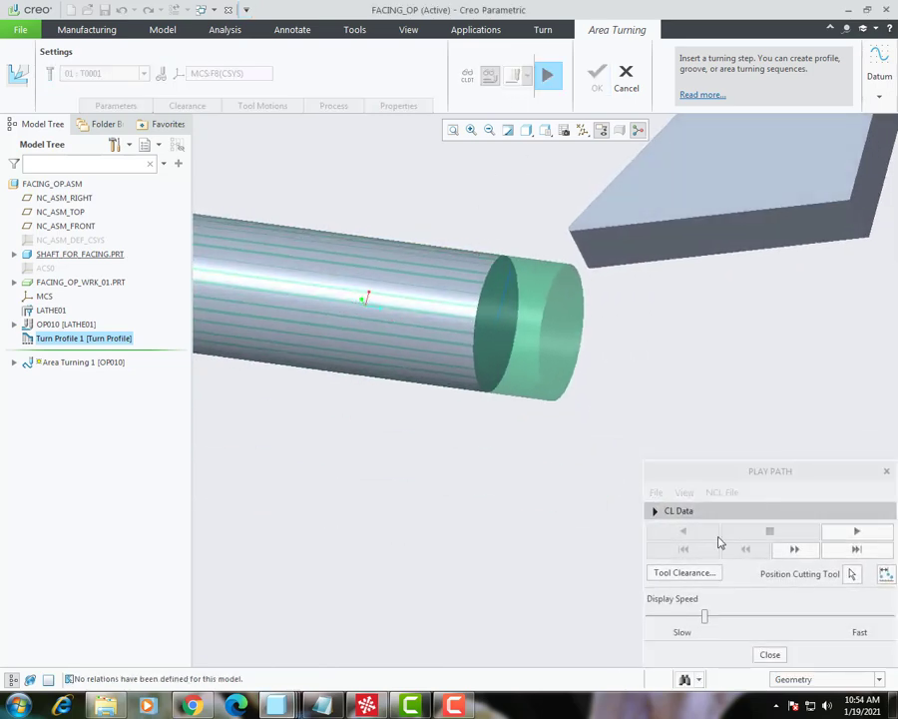
left_click_drag(704, 619, 499, 620)
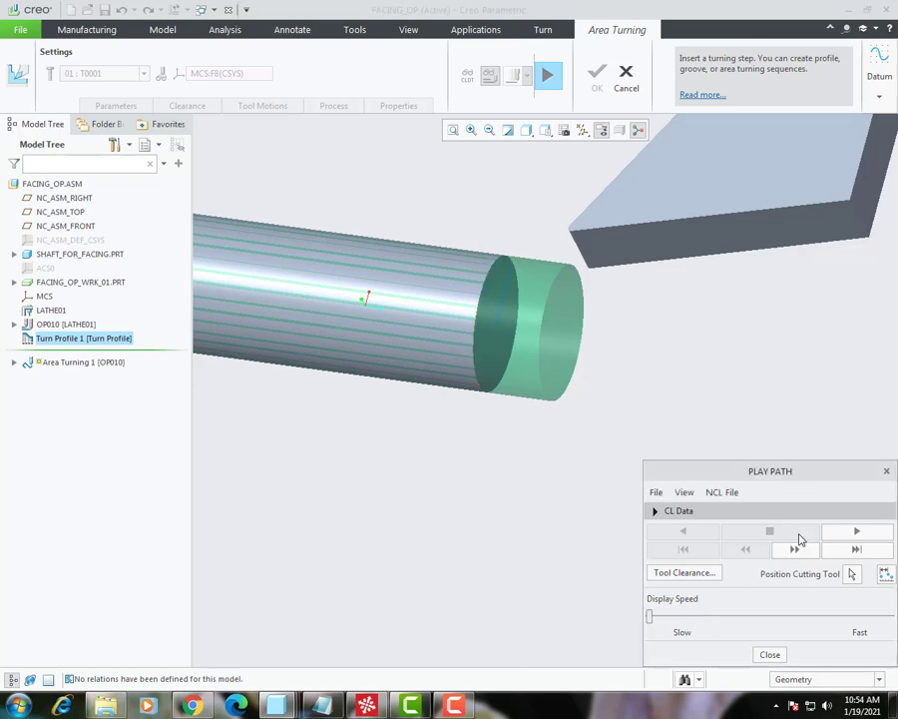
left_click(856, 531)
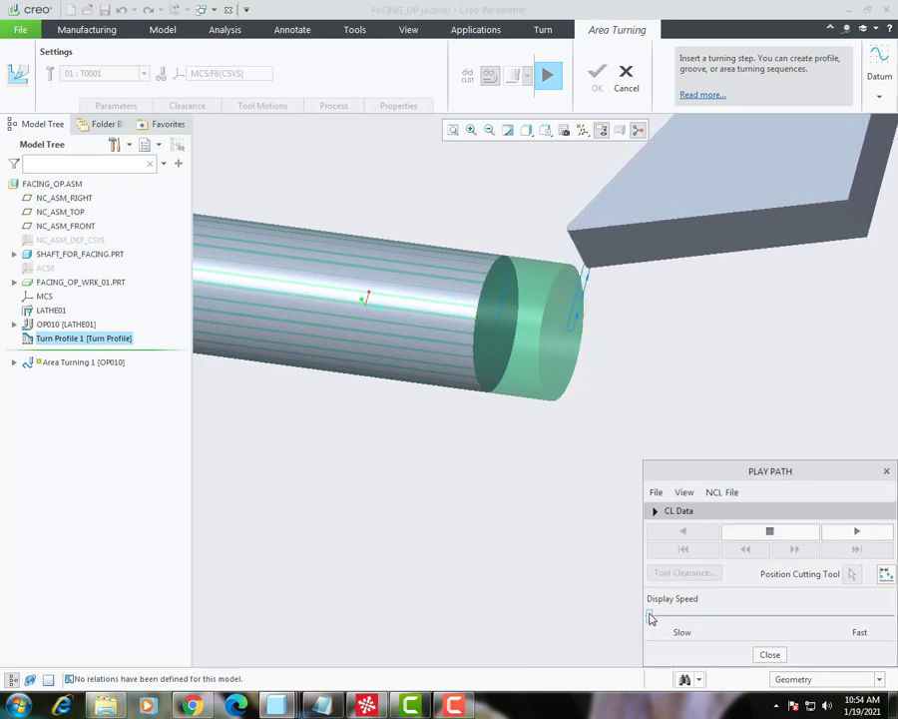
left_click_drag(651, 618, 720, 618)
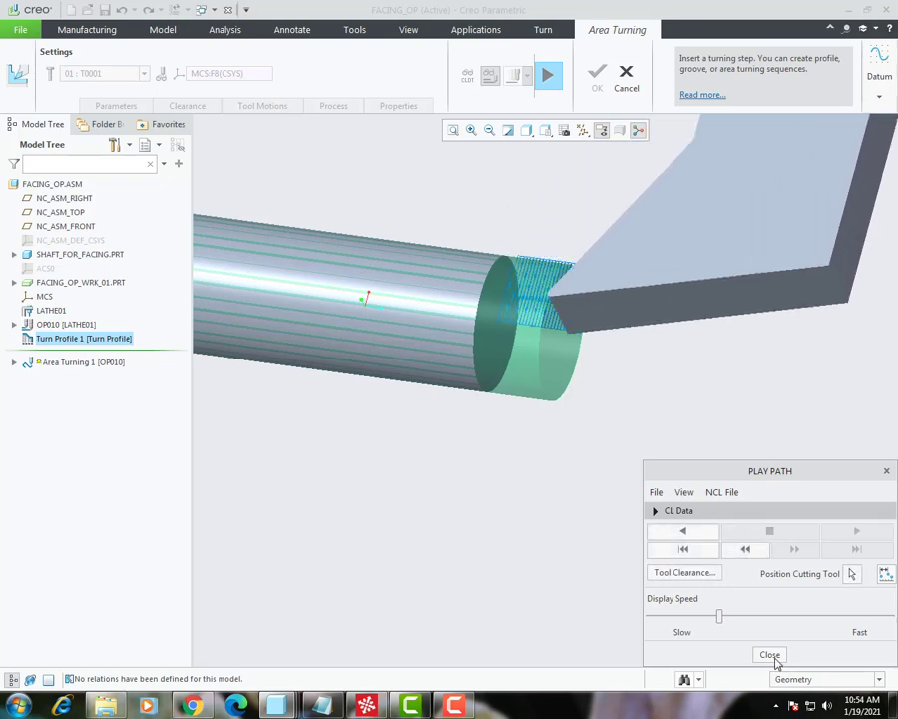
left_click(769, 655)
left_click(596, 72)
- Open the material removal simulation of the Area Turning 1 step and frame the machined end of the stock
scroll(762, 443, "down", 3)
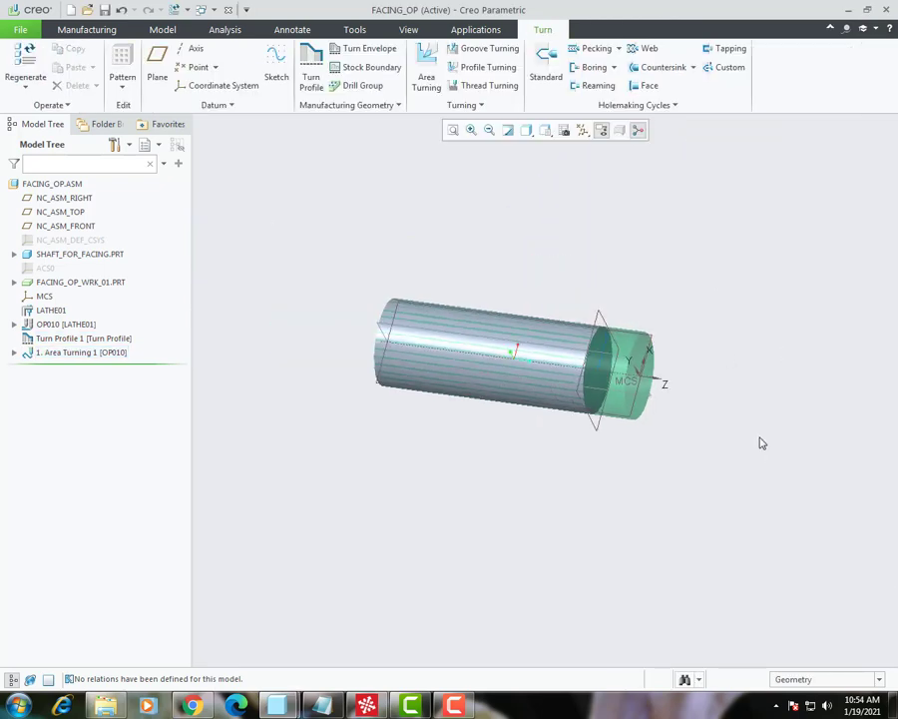
scroll(658, 336, "up", 3)
right_click(56, 354)
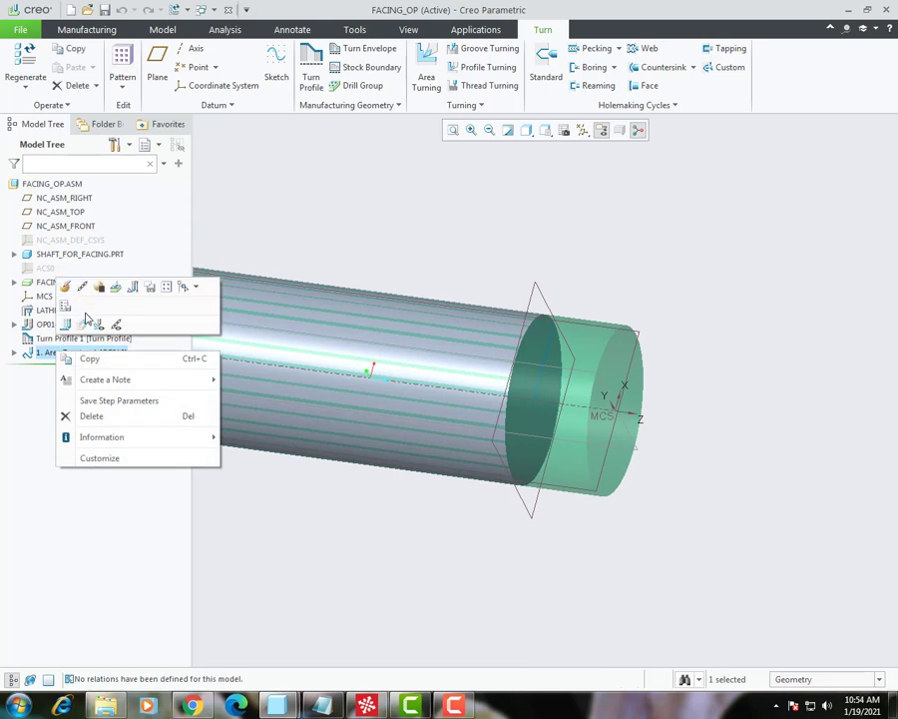
left_click(86, 320)
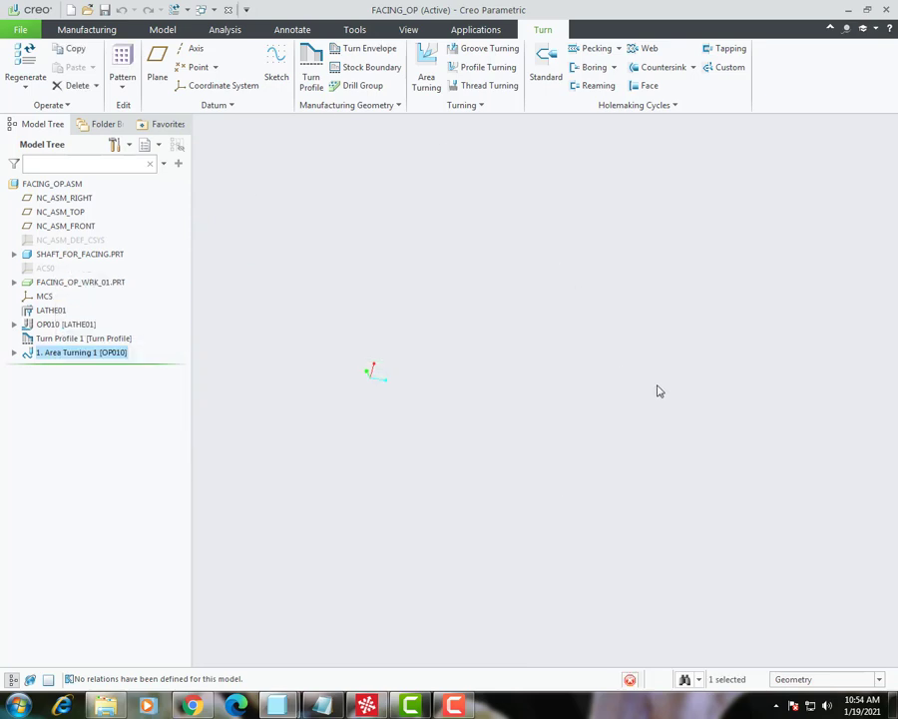
scroll(706, 441, "down", 4)
middle_click_drag(683, 427, 694, 461)
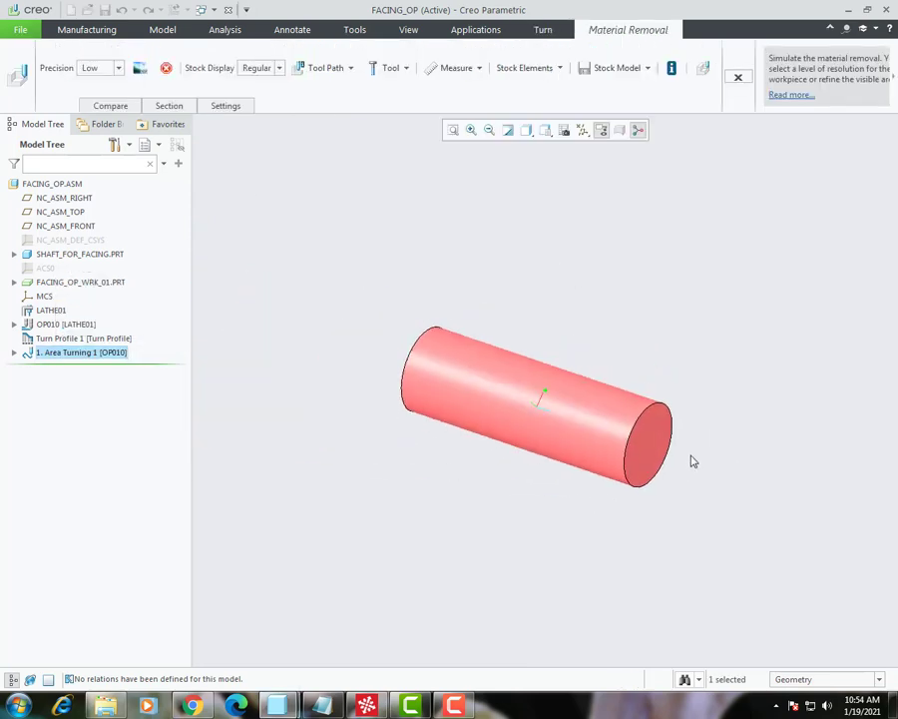
scroll(694, 461, "up", 3)
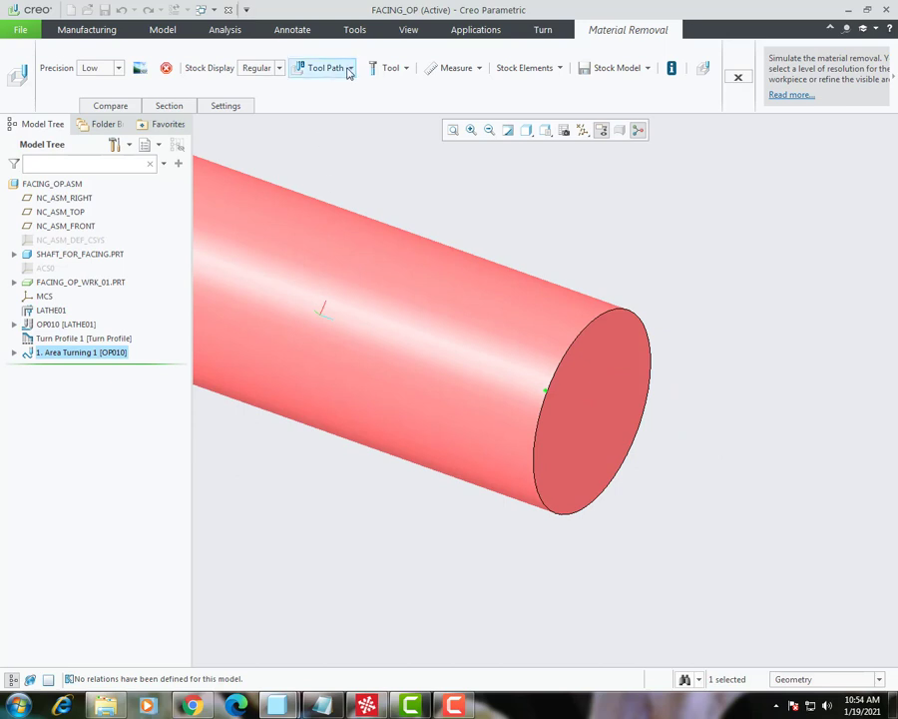
left_click(329, 67)
left_click(535, 187)
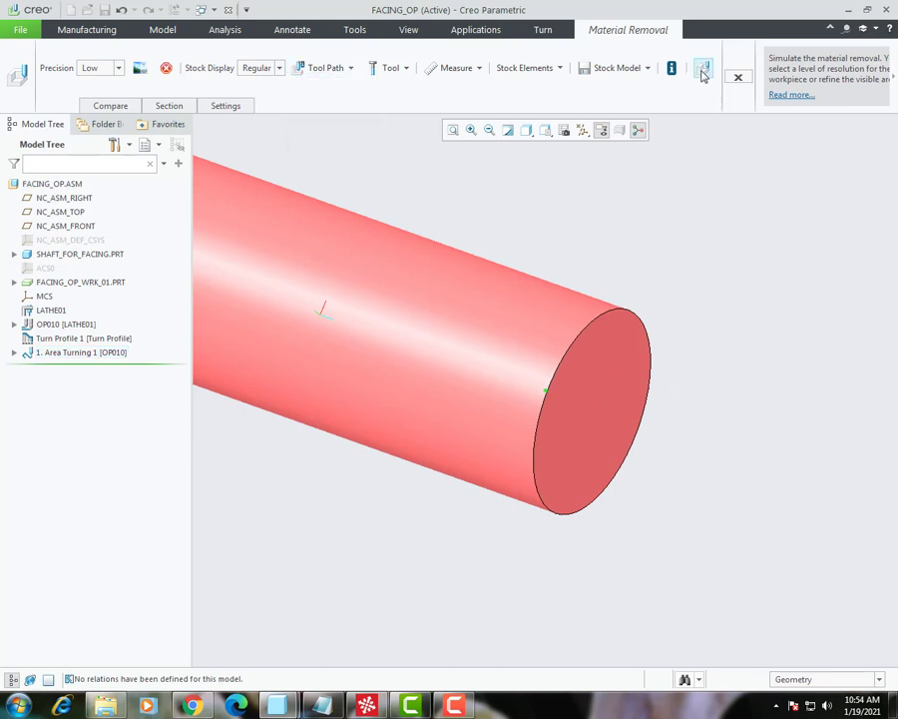
- Play the material removal simulation at a slower display speed, stop it and examine the centre of the faced end and the tool tip
left_click(702, 68)
left_click_drag(242, 495, 156, 509)
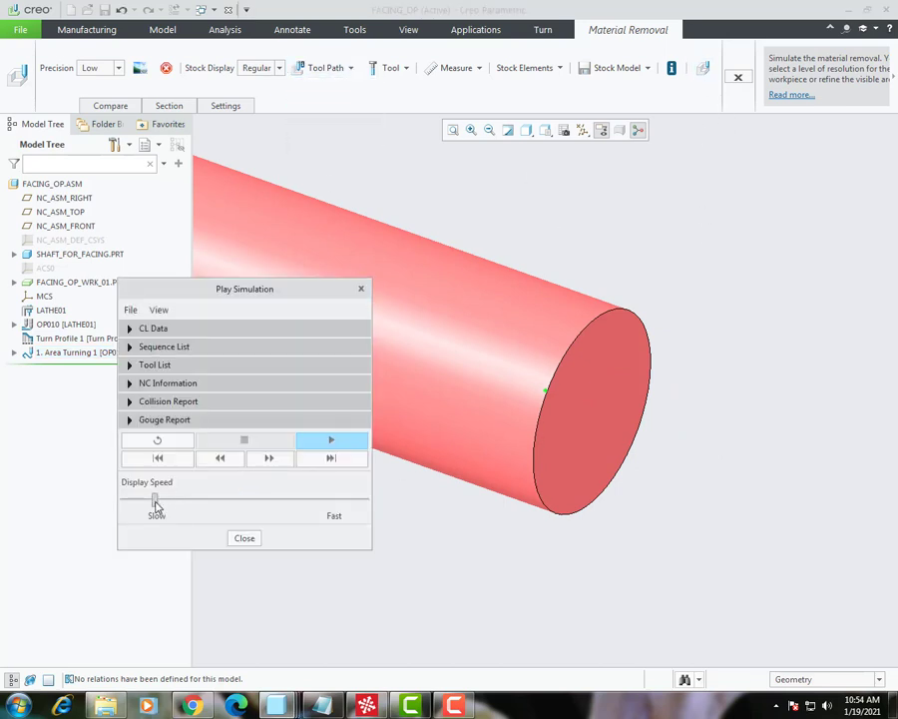
left_click(333, 443)
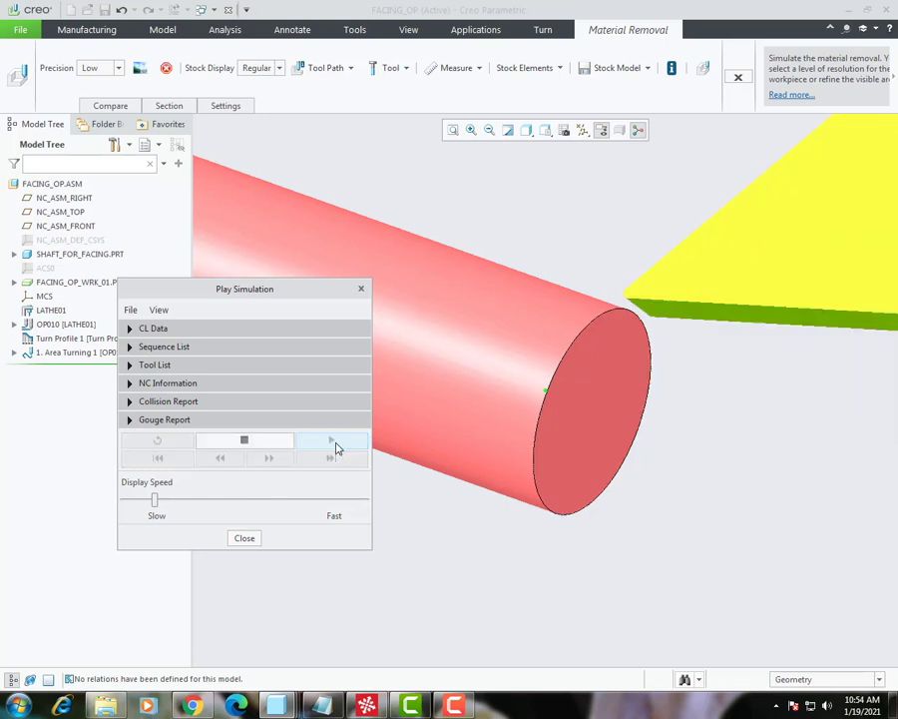
left_click(244, 440)
scroll(559, 400, "up", 5)
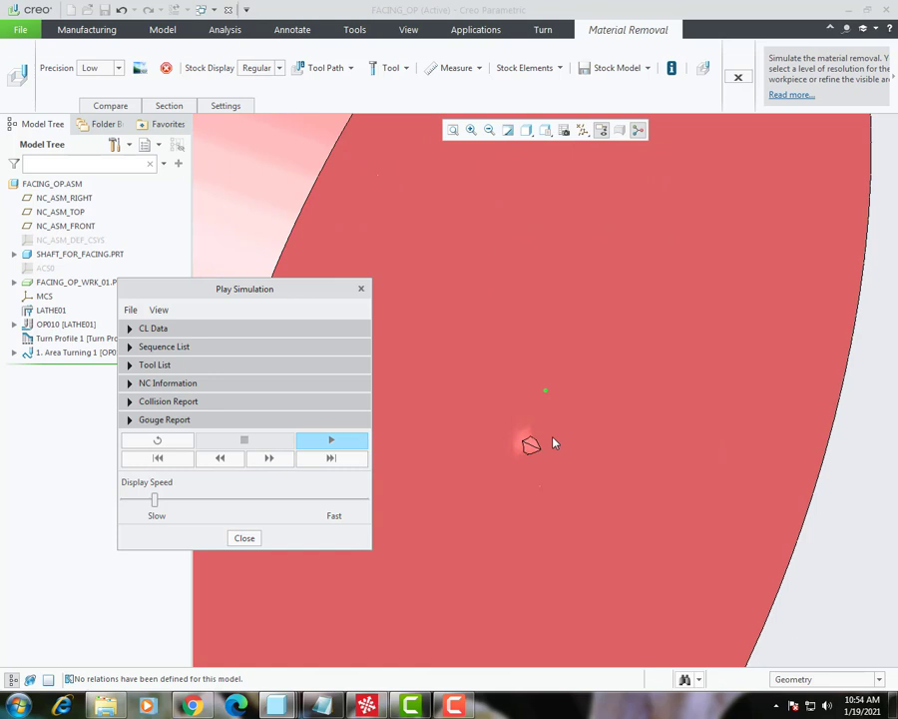
scroll(545, 420, "down", 2)
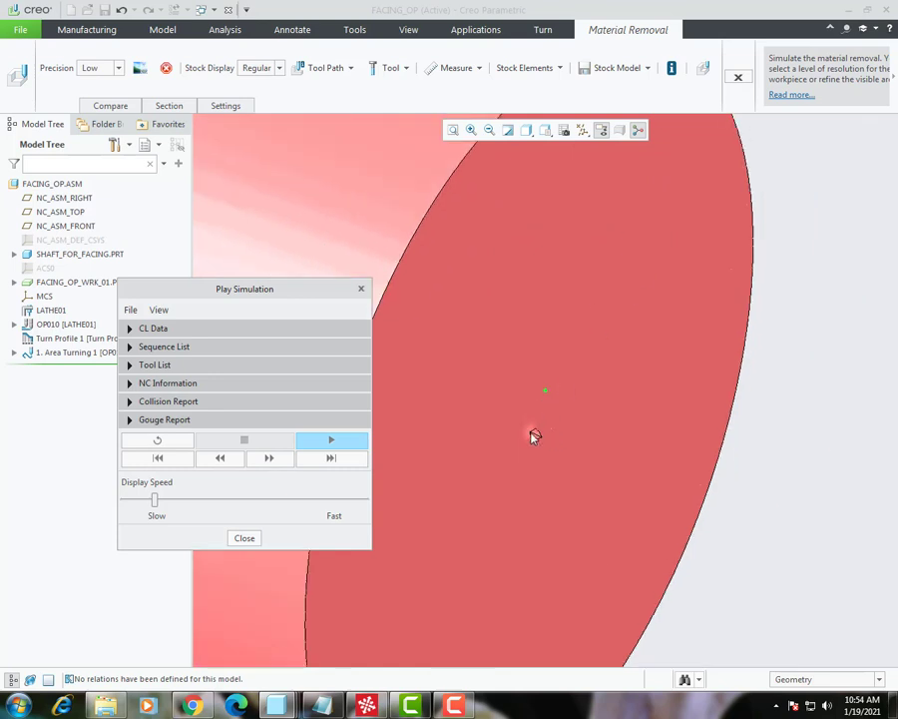
scroll(539, 438, "down", 3)
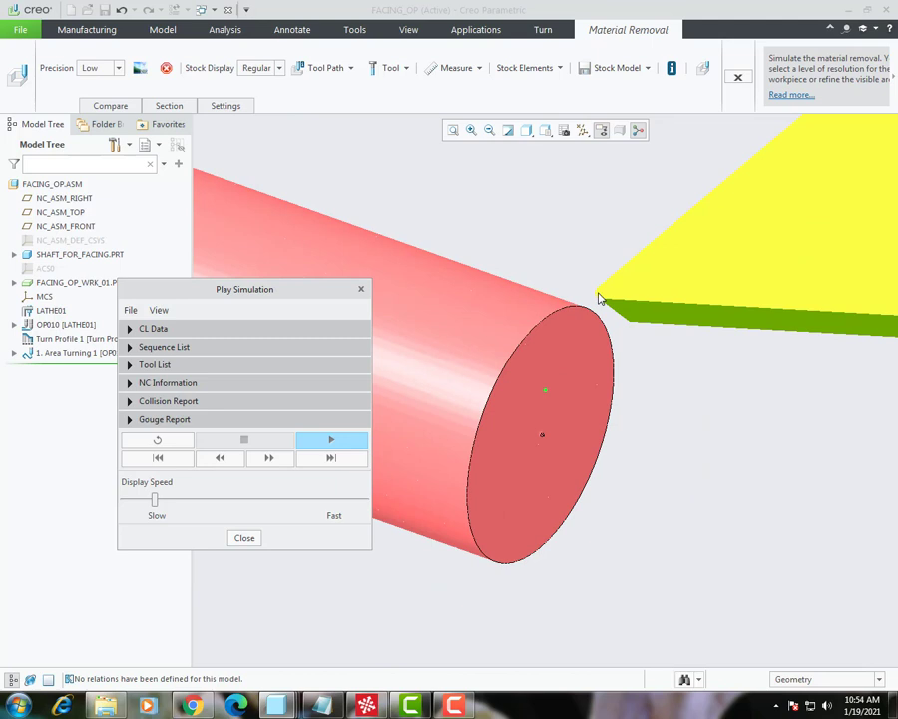
scroll(630, 335, "up", 2)
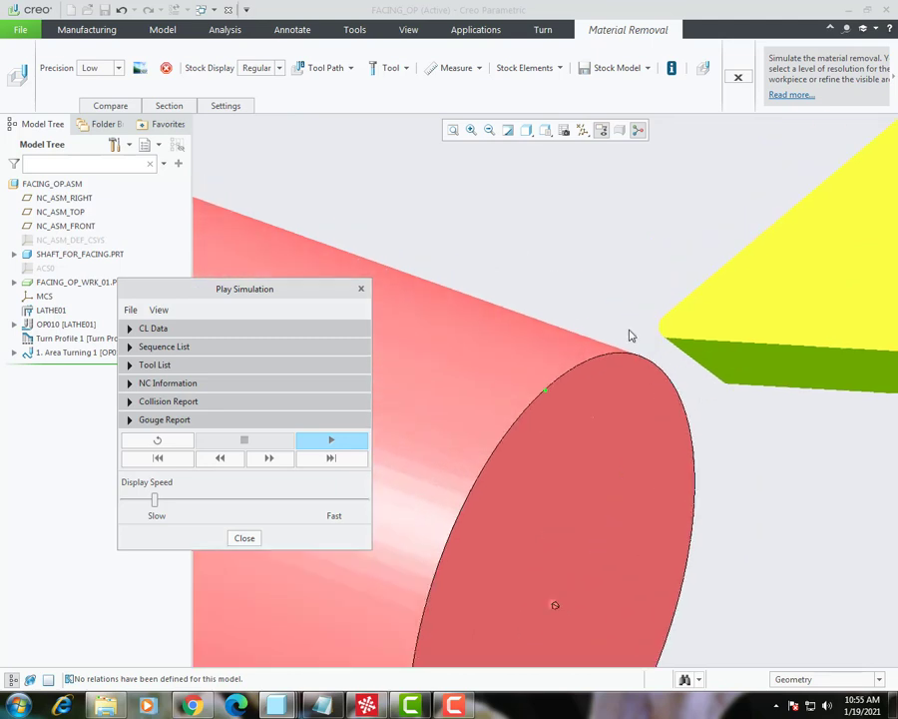
scroll(541, 516, "down", 2)
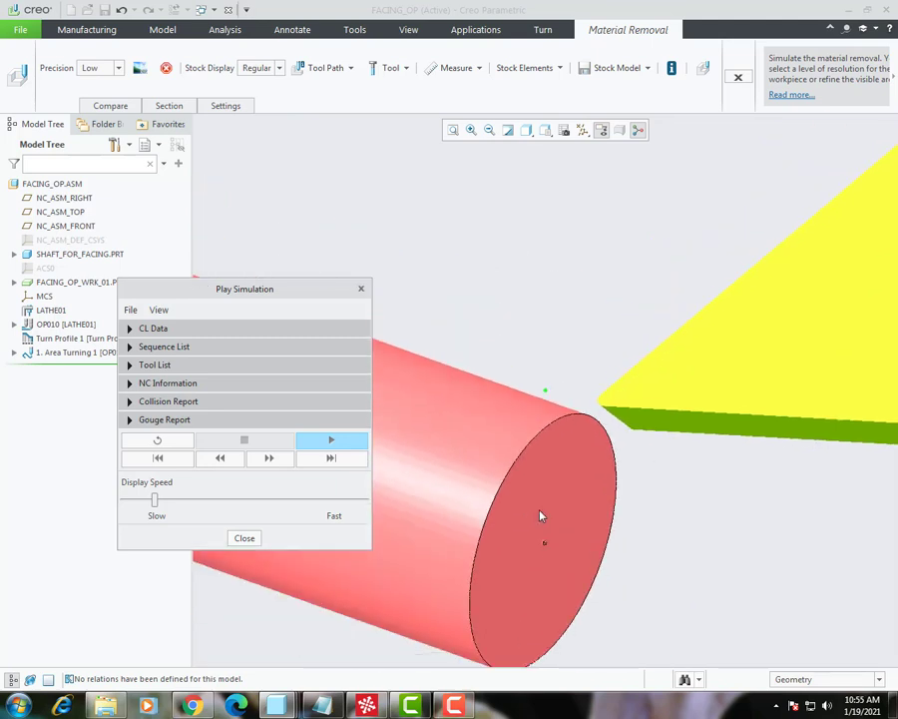
scroll(545, 547, "up", 5)
scroll(587, 539, "down", 4)
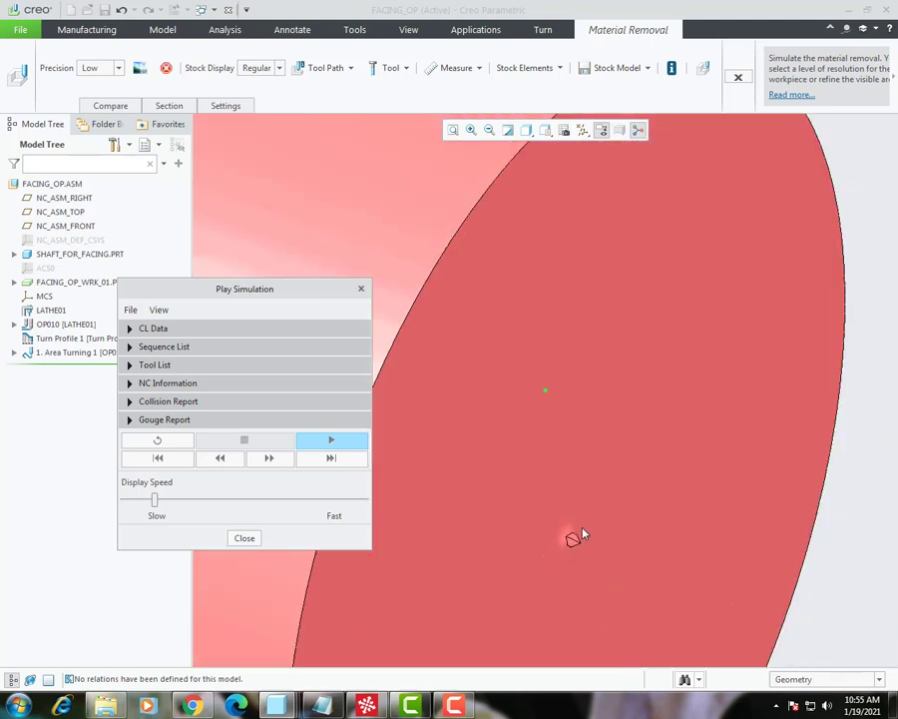
- Continue the simulation at a faster display speed, inspect the centre of the faced end and close the material removal simulation
left_click_drag(166, 501, 213, 499)
left_click(331, 441)
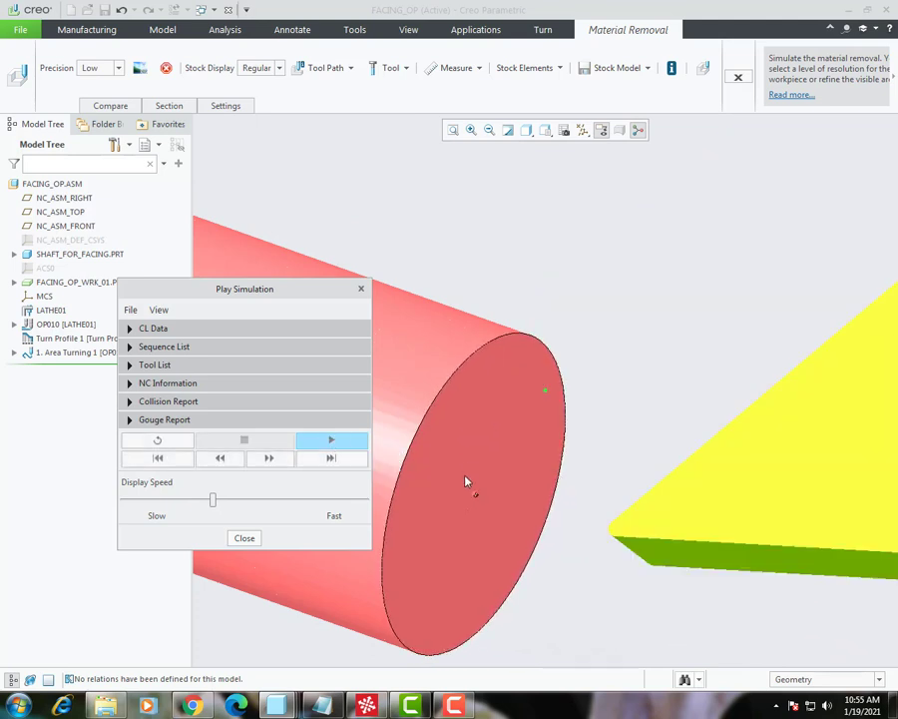
scroll(519, 519, "up", 5)
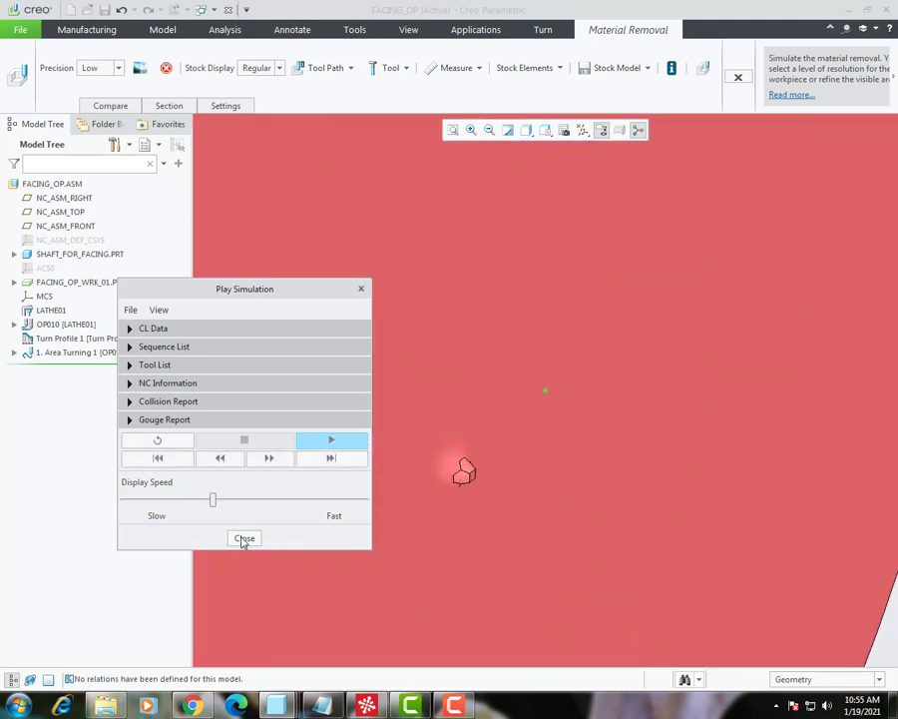
left_click(243, 539)
left_click(736, 78)
scroll(531, 379, "down", 5)
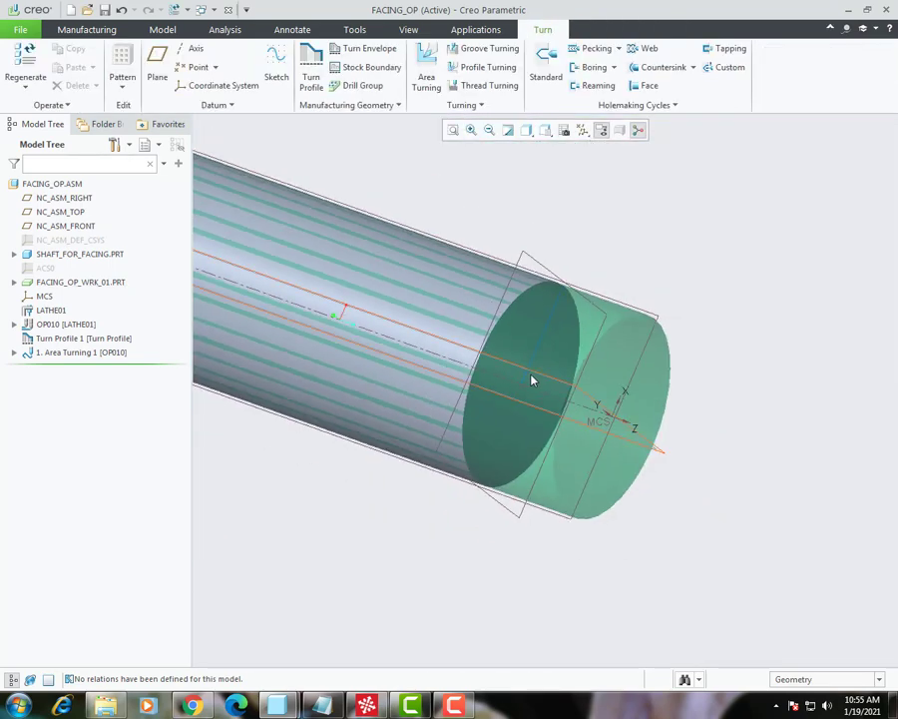
- Review the parameters in the Area Turning 1 definition and leave it without making changes
middle_click_drag(531, 380, 553, 362)
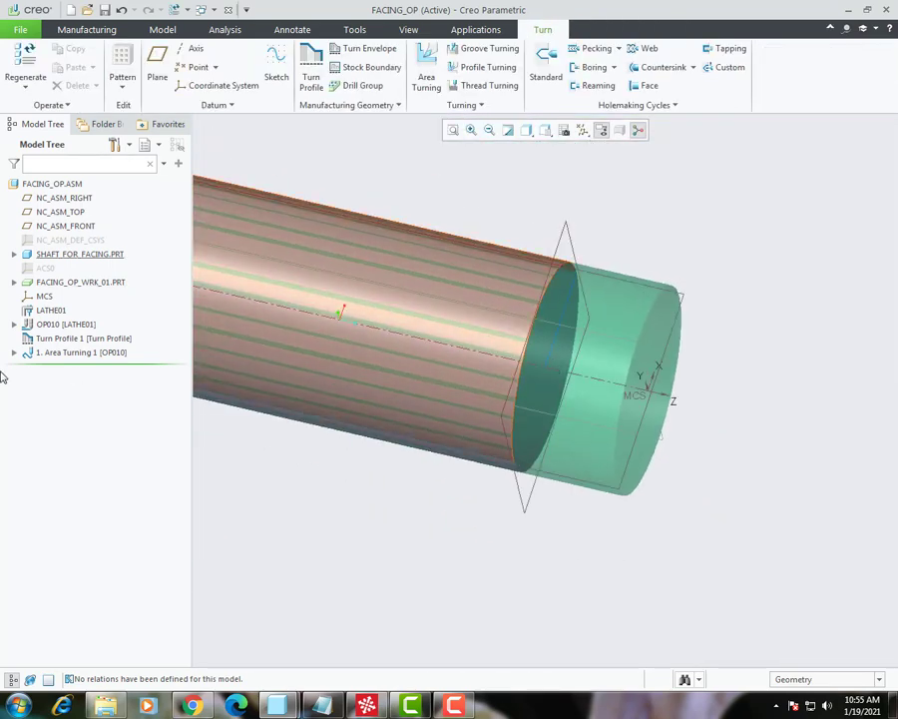
right_click(74, 353)
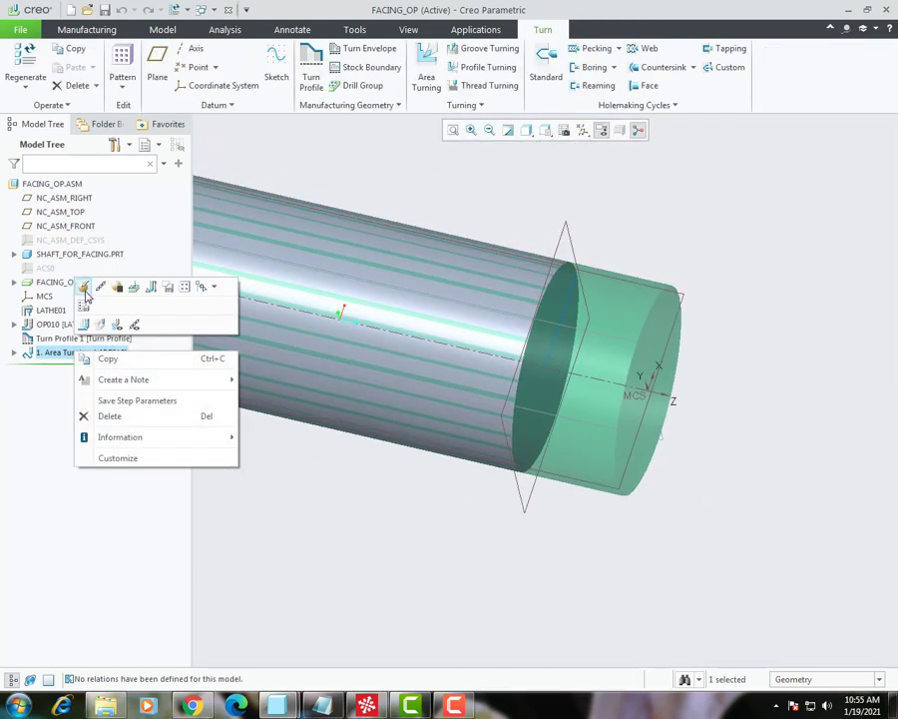
left_click(88, 288)
left_click(133, 107)
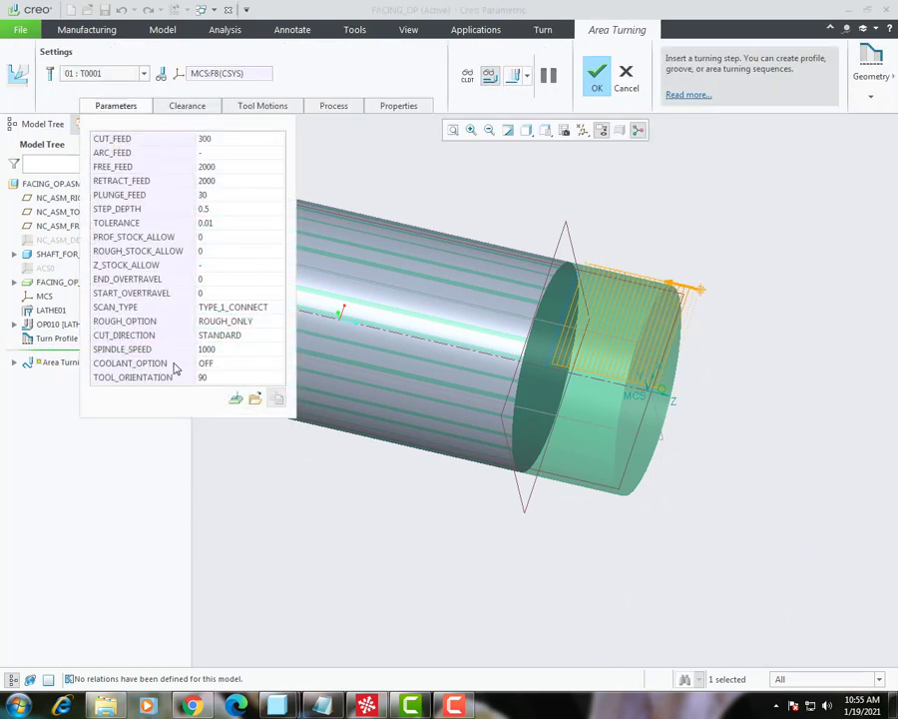
left_click(626, 77)
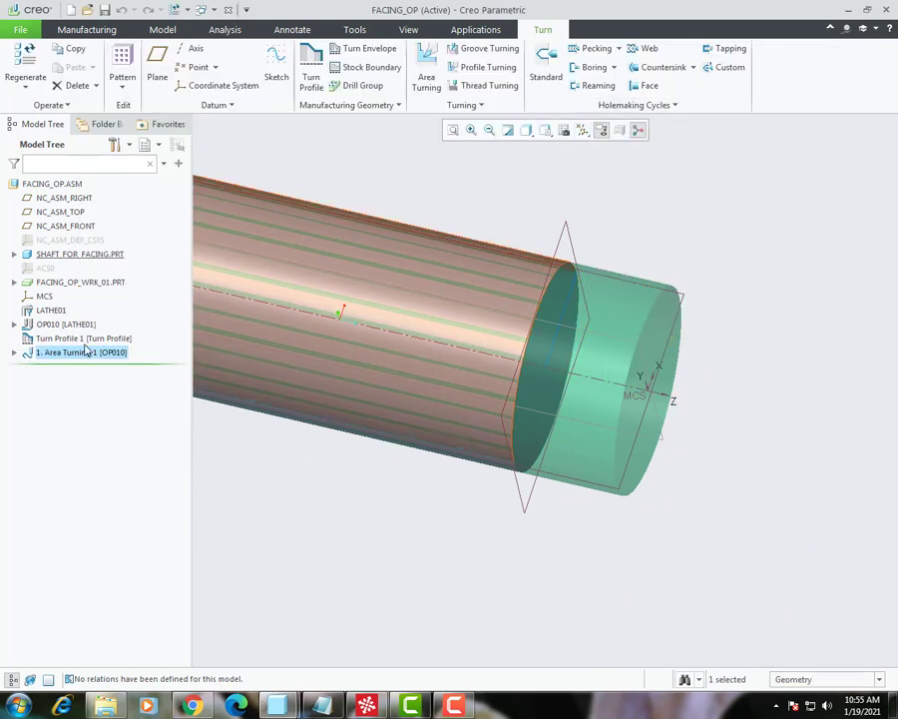
- Redefine Turn Profile 1 by sketching a vertical line about 10.8 long on the shaft's end face, from its outer edge to just past the axis
right_click(88, 341)
left_click(92, 268)
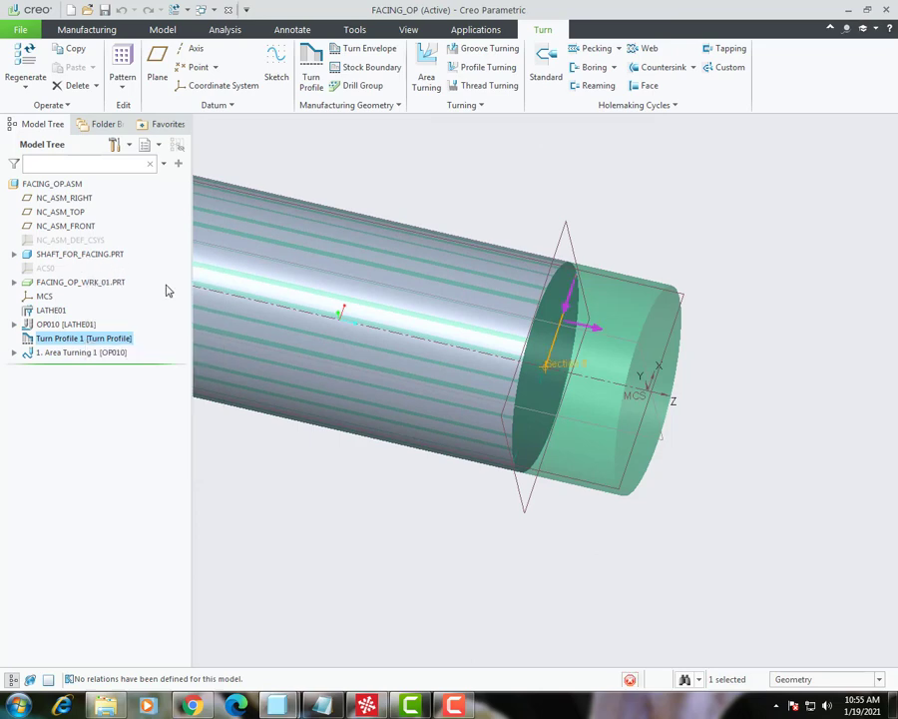
left_click(127, 73)
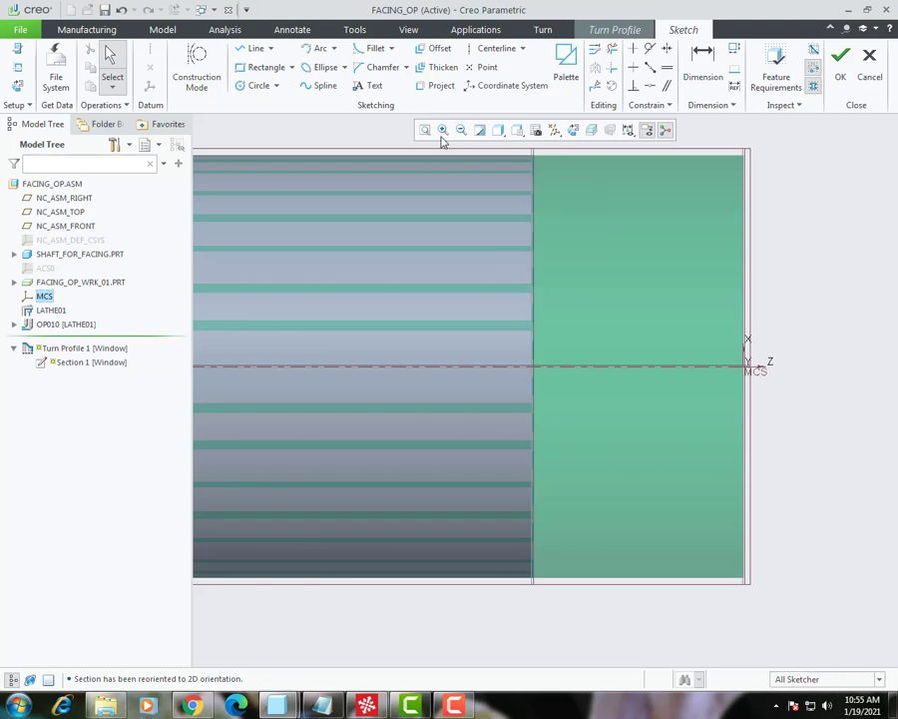
left_click(250, 48)
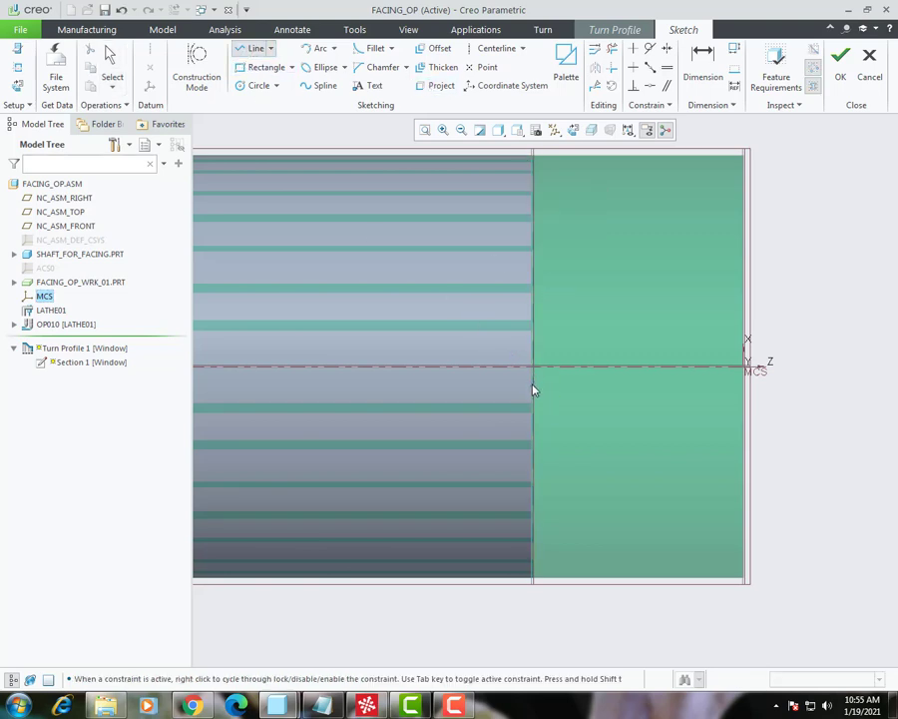
left_click(534, 157)
left_click(534, 382)
middle_click(556, 371)
scroll(556, 370, "down", 3)
- Dimension the profile line's overrun past the shaft axis and set it to 1
left_click(691, 57)
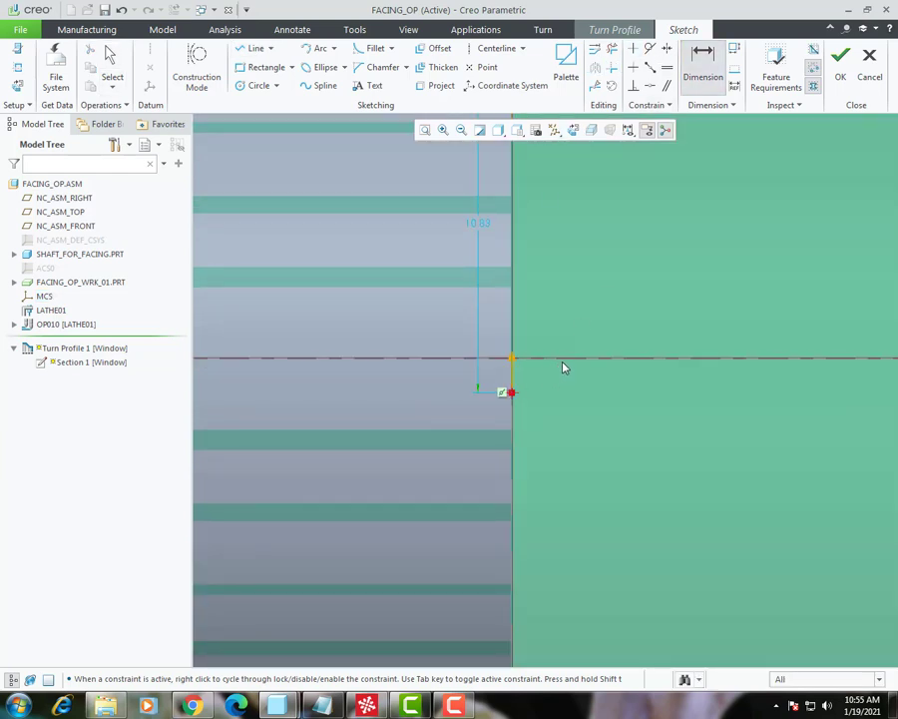
middle_click(557, 384)
type("1")
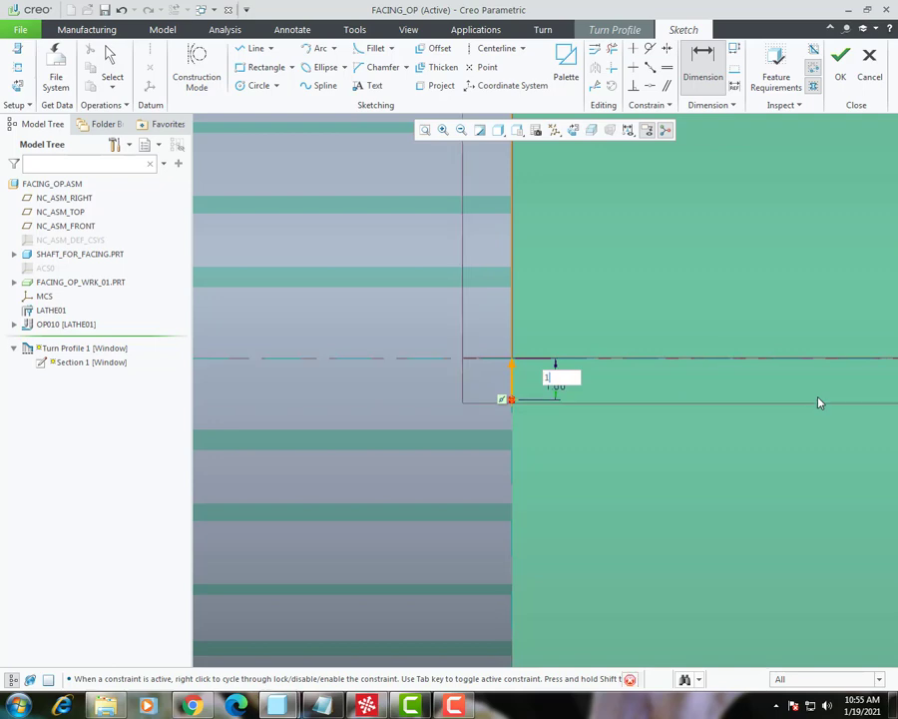
key("Return")
scroll(715, 455, "up", 2)
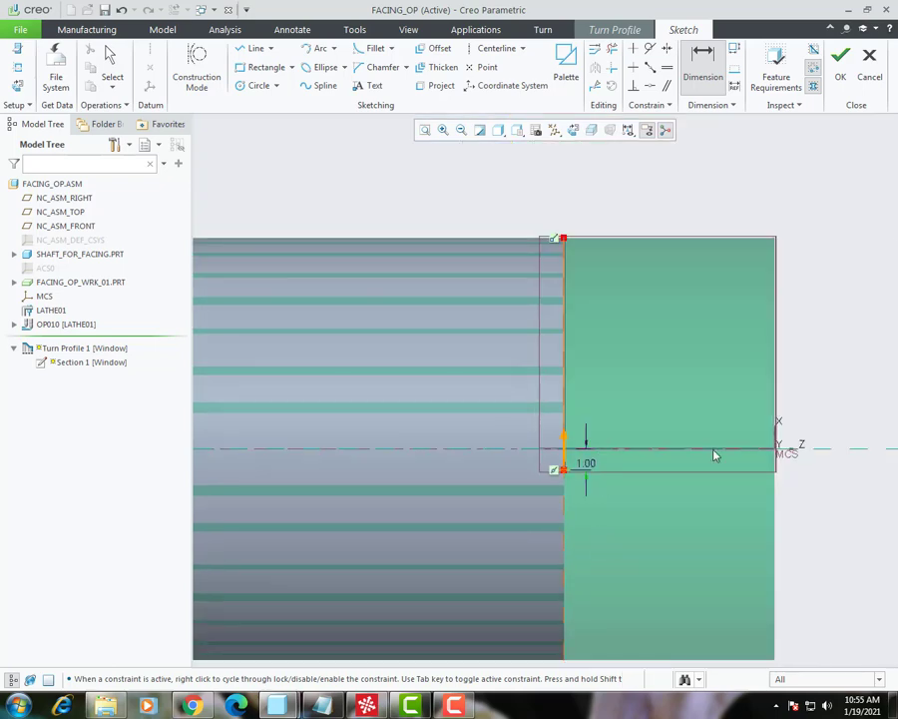
- Finish the sketch, flip the turn profile so it starts at the shaft's outer edge, and accept Turn Profile 1
left_click(841, 62)
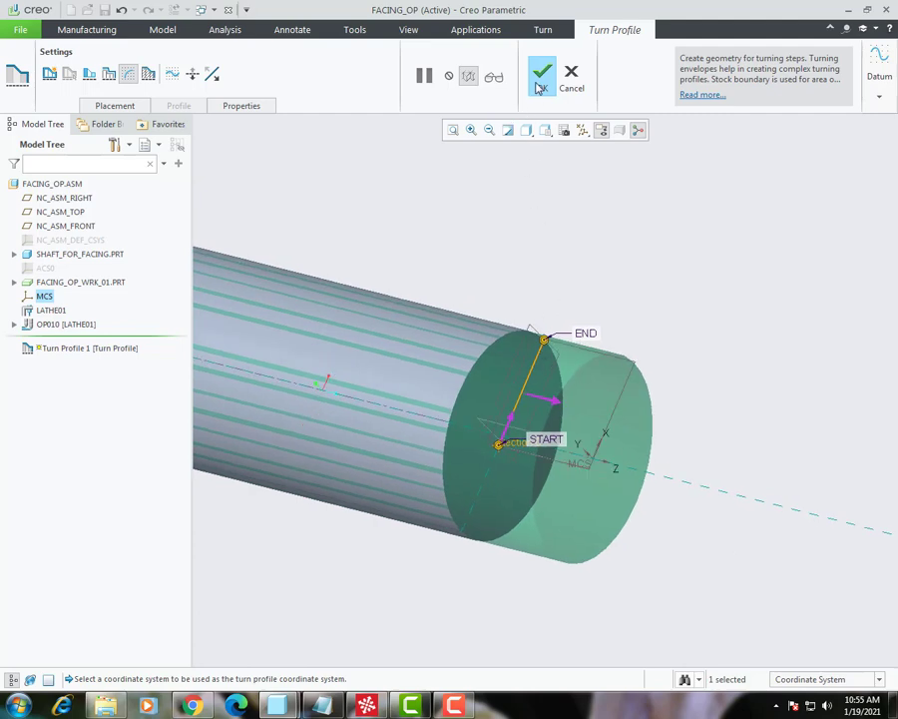
left_click(544, 400)
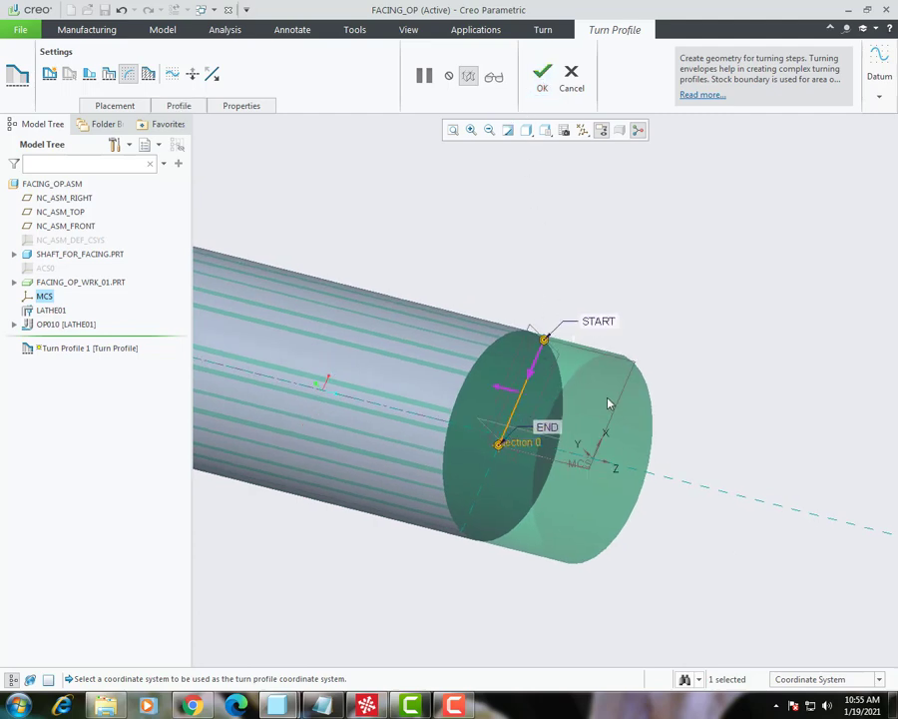
left_click(540, 76)
- Redefine Area Turning 1 by opening its area turning cut and accepting it with Turn Profile 1 and the existing extensions
right_click(98, 354)
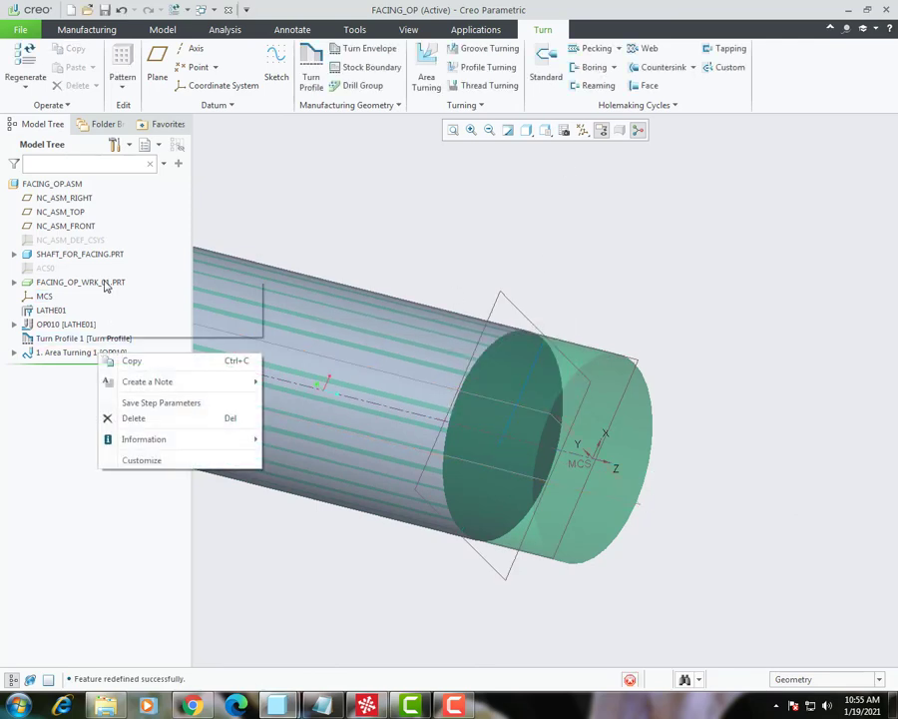
left_click(80, 288)
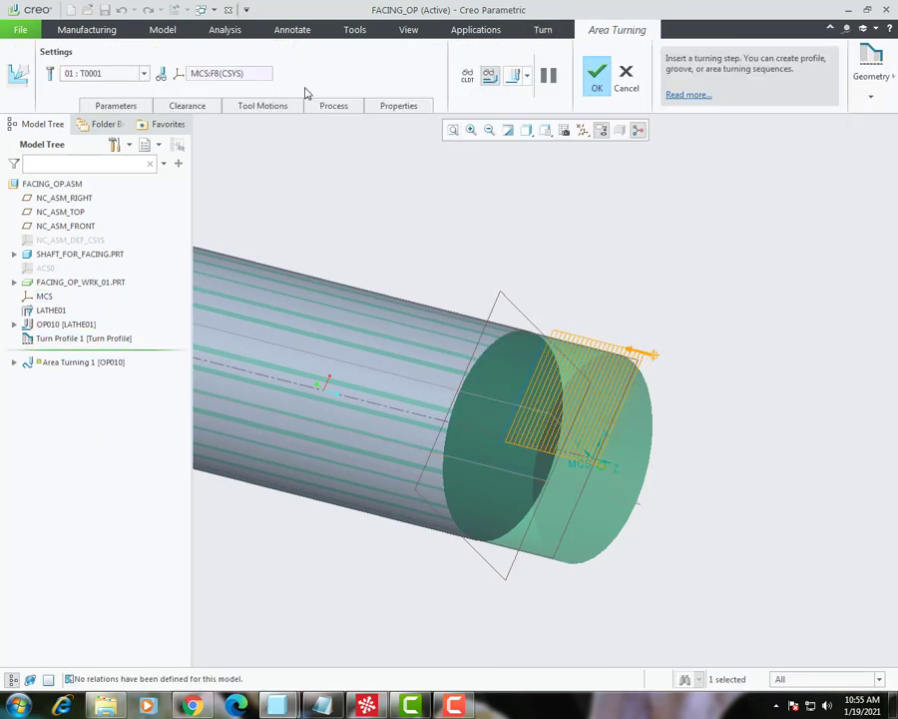
left_click(263, 107)
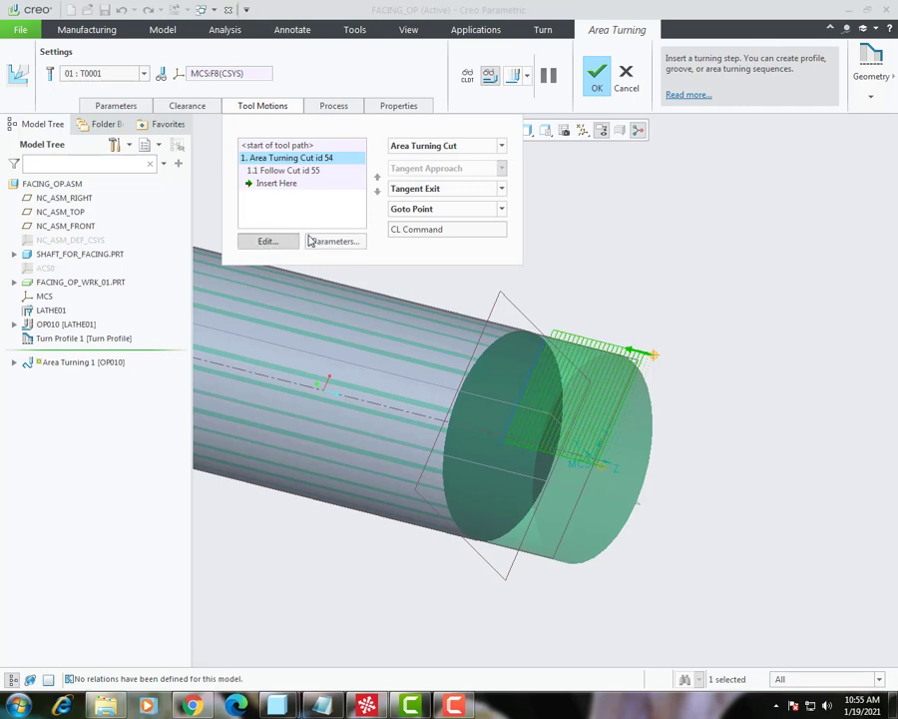
left_click(267, 241)
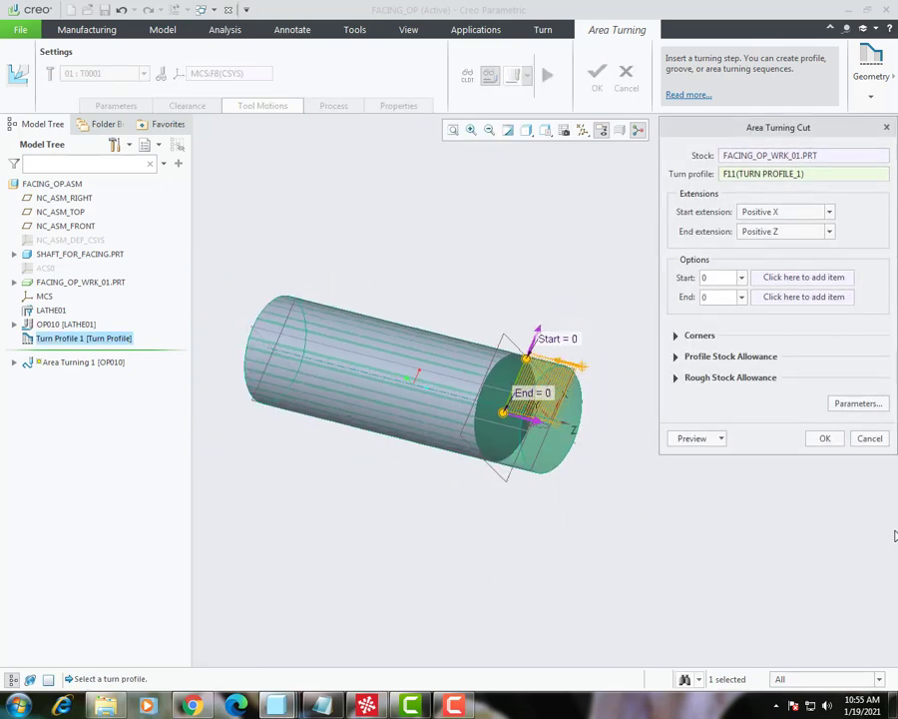
left_click(824, 438)
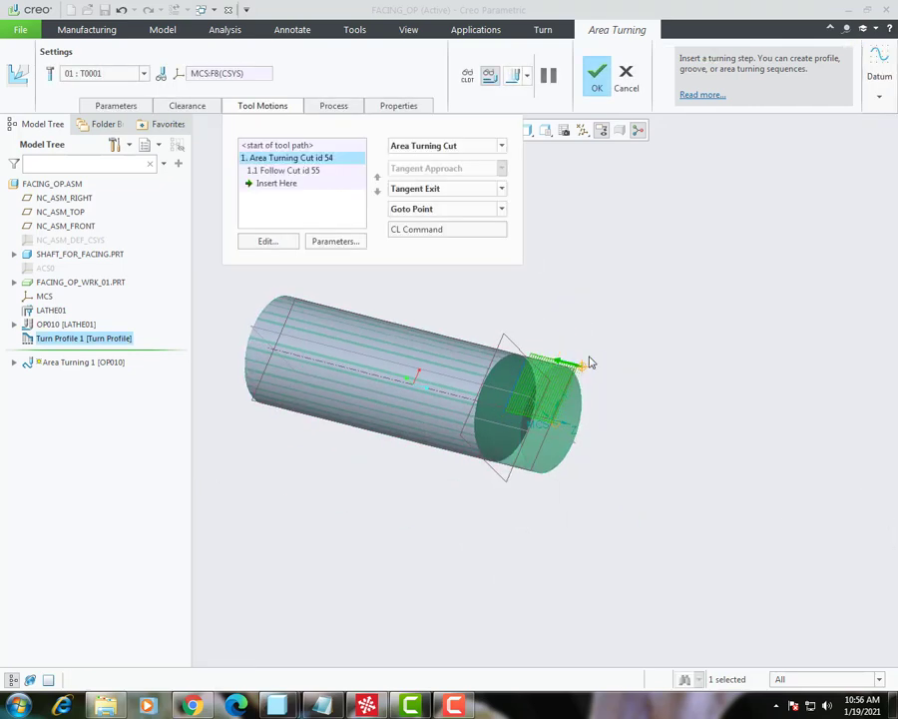
- Display the tool path of Area Turning 1, examine the tool and the passes near the axis, and accept the redefined step
scroll(589, 361, "up", 3)
left_click(514, 74)
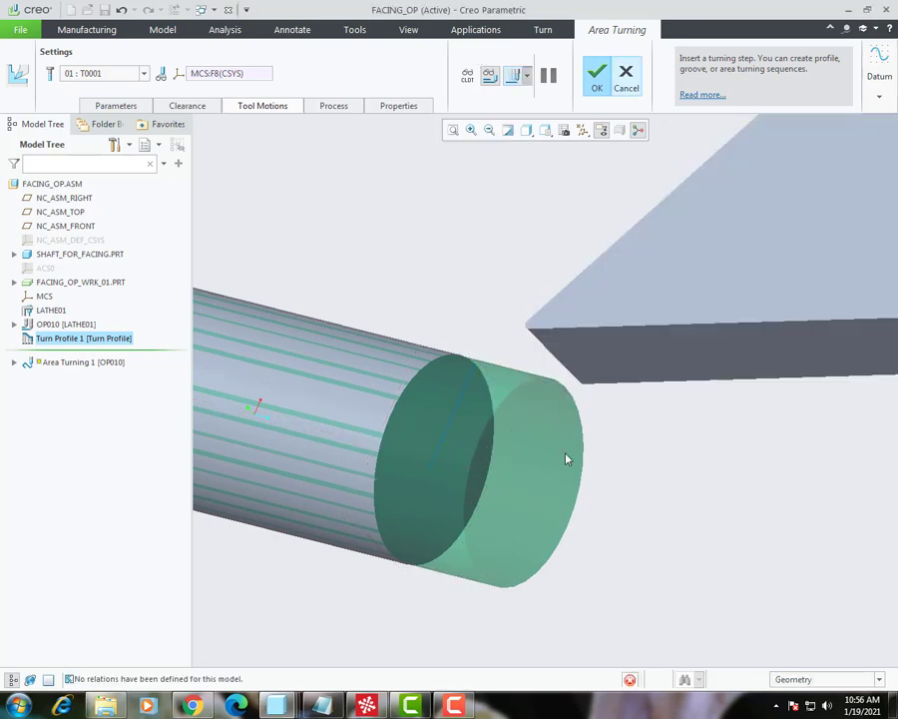
left_click(854, 576)
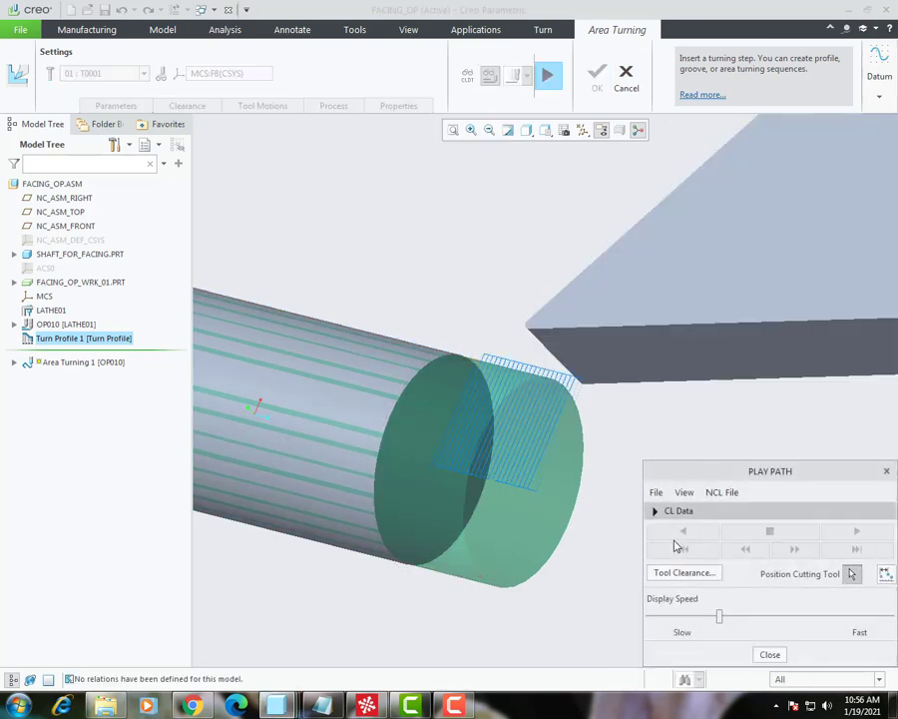
scroll(419, 477, "up", 3)
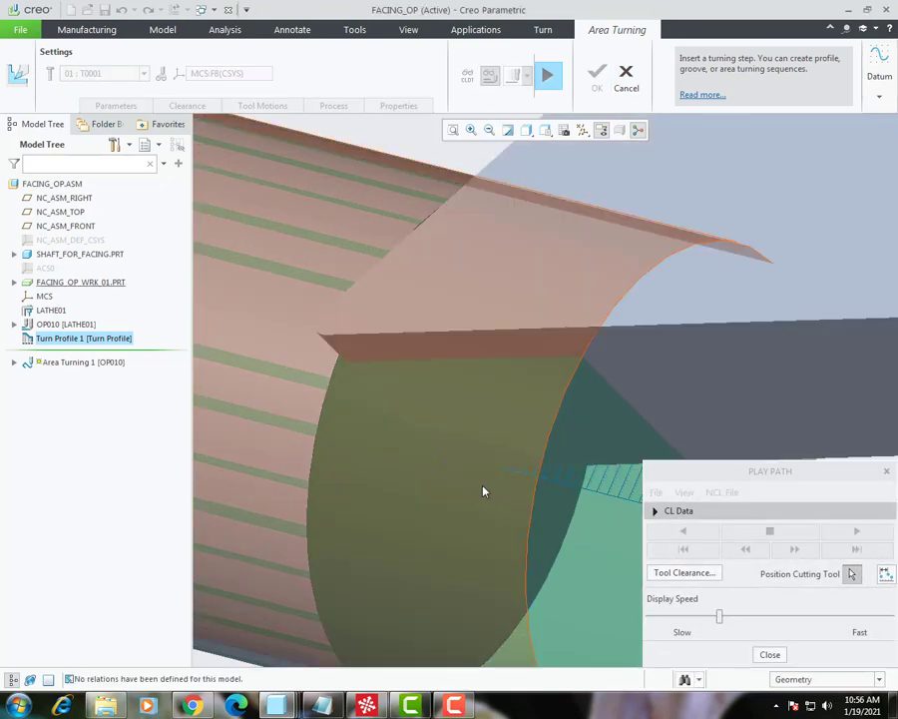
scroll(484, 485, "down", 3)
mouse_move(600, 474)
middle_mouse_down()
mouse_move(606, 495)
mouse_move(611, 441)
mouse_move(588, 370)
mouse_move(527, 363)
mouse_move(579, 365)
mouse_move(596, 411)
mouse_move(449, 396)
mouse_move(685, 622)
middle_mouse_up()
left_click(769, 656)
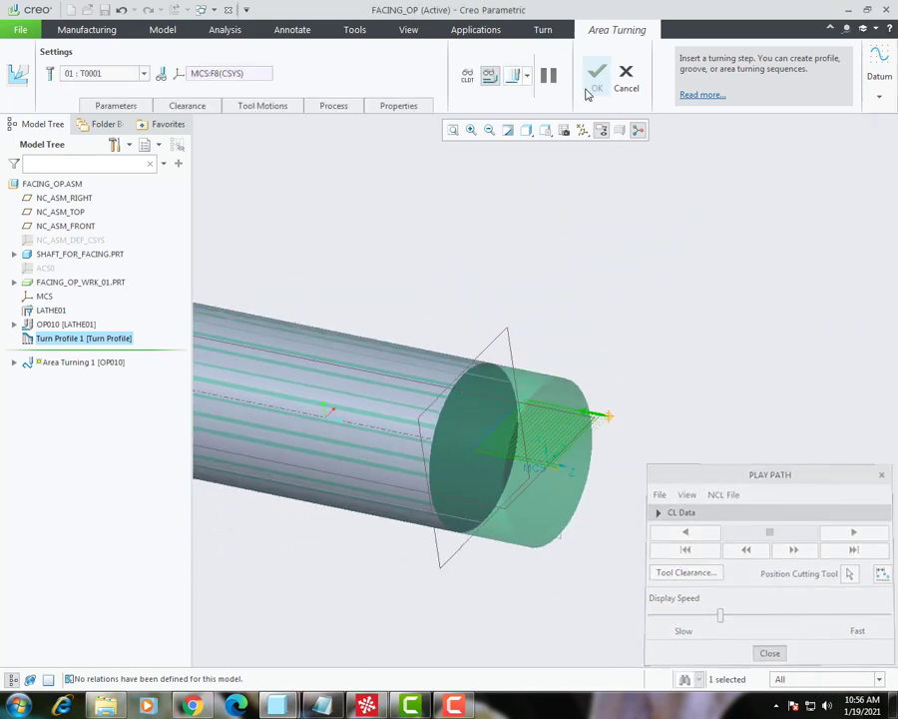
left_click(593, 78)
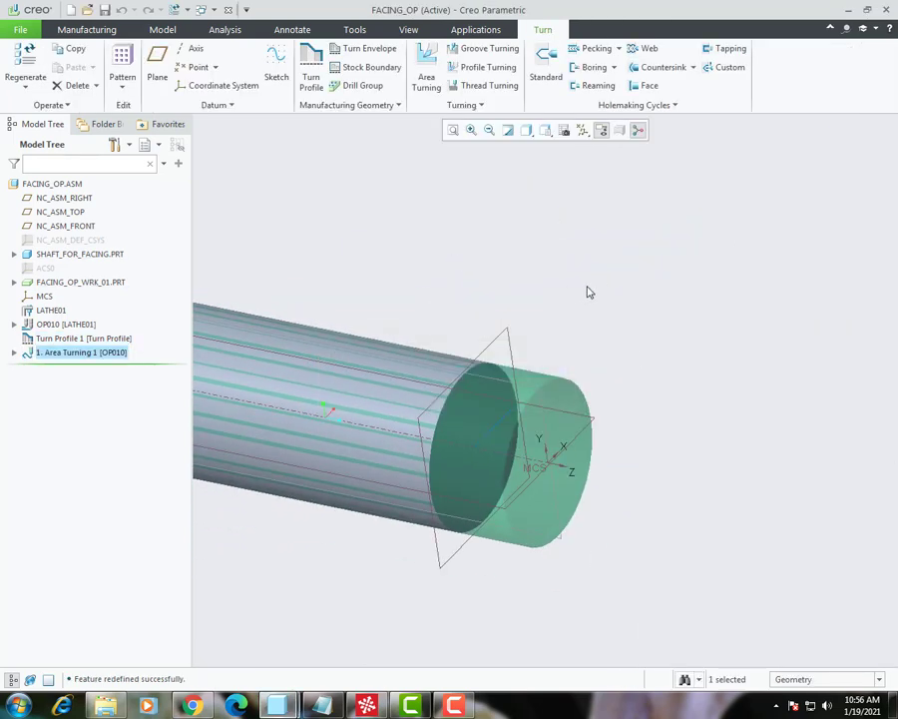
- Open the material removal simulation for Area Turning 1 and play it at a slower display speed
right_click(90, 354)
key("Escape")
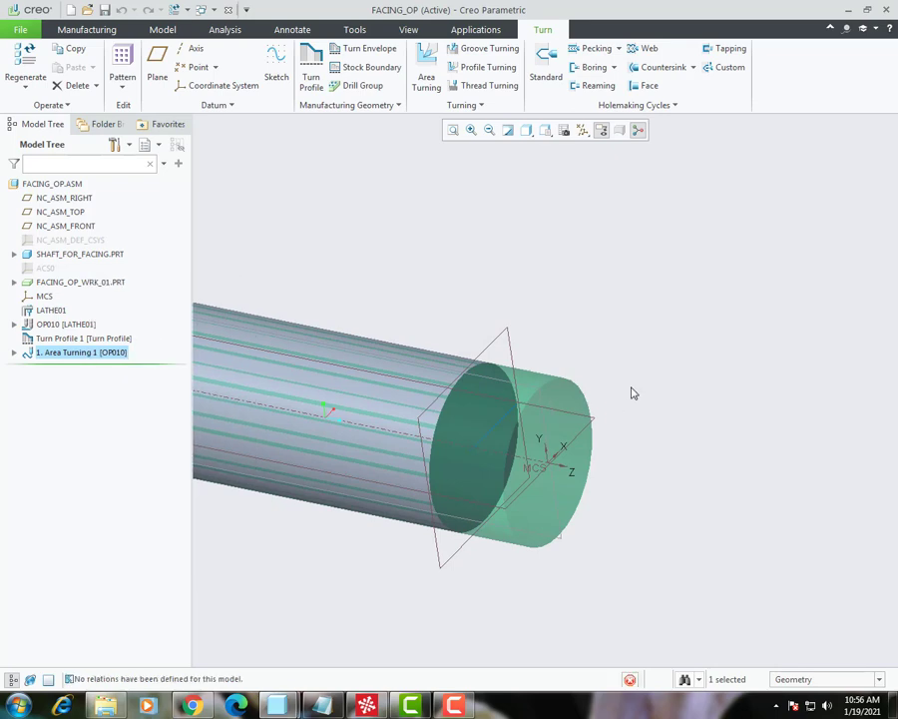
scroll(617, 463, "down", 2)
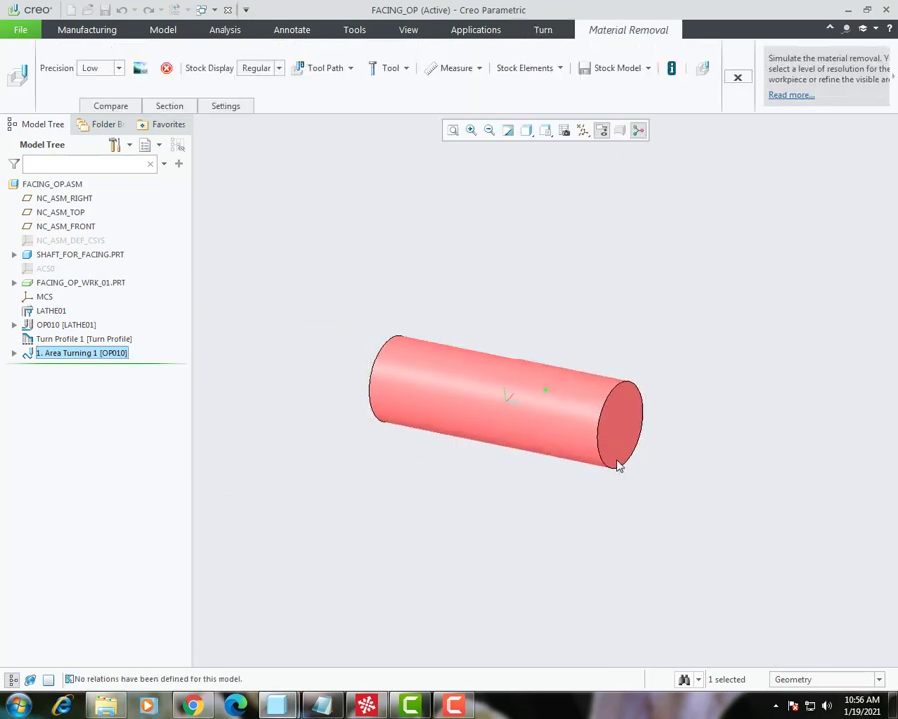
scroll(617, 463, "up", 6)
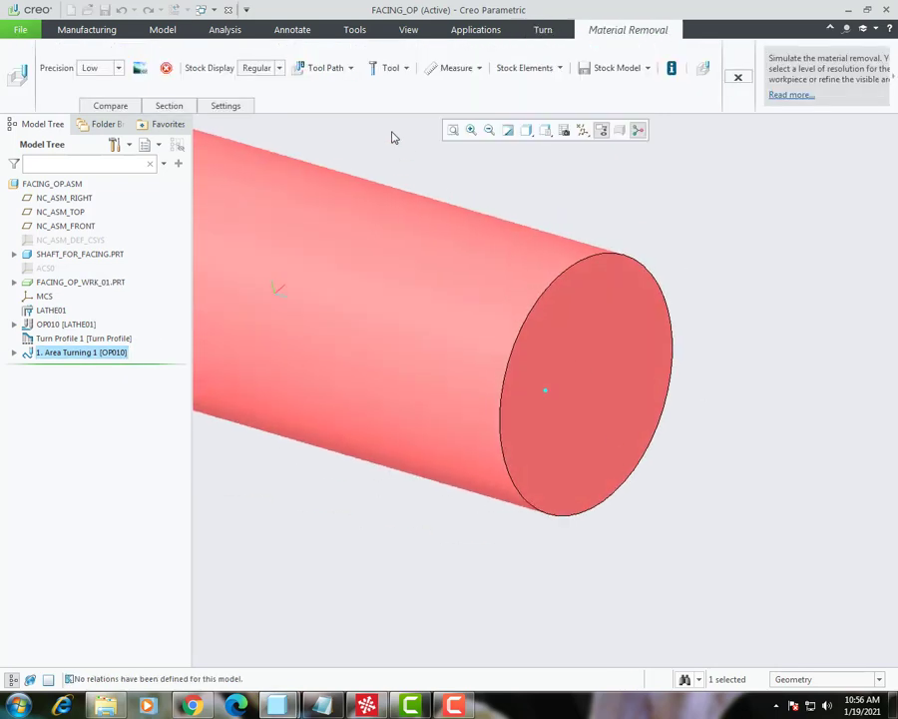
left_click(350, 68)
left_click(337, 101)
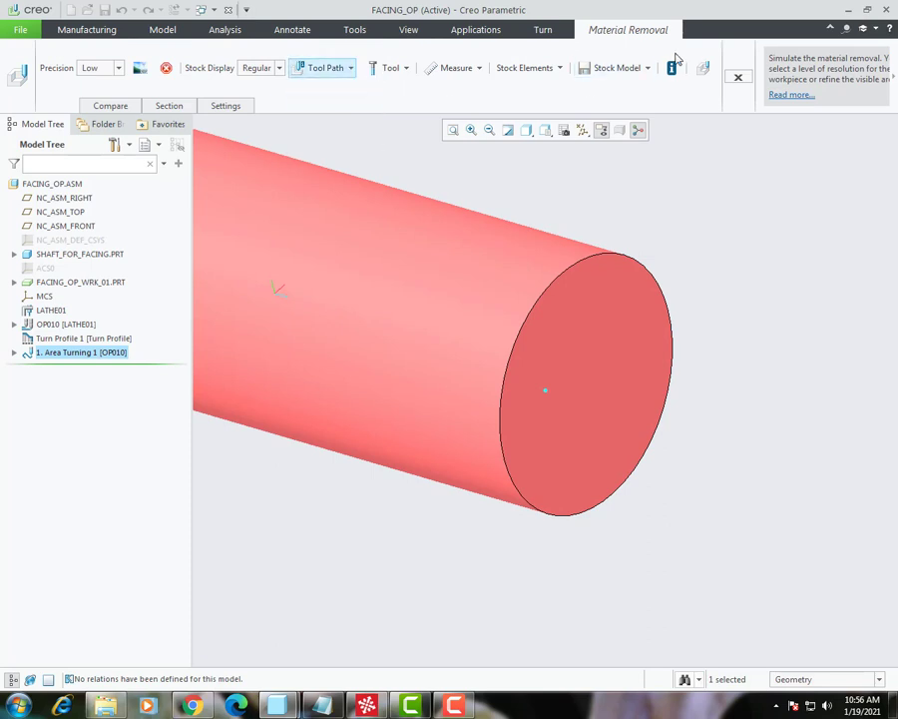
left_click(704, 69)
left_click_drag(247, 497, 211, 498)
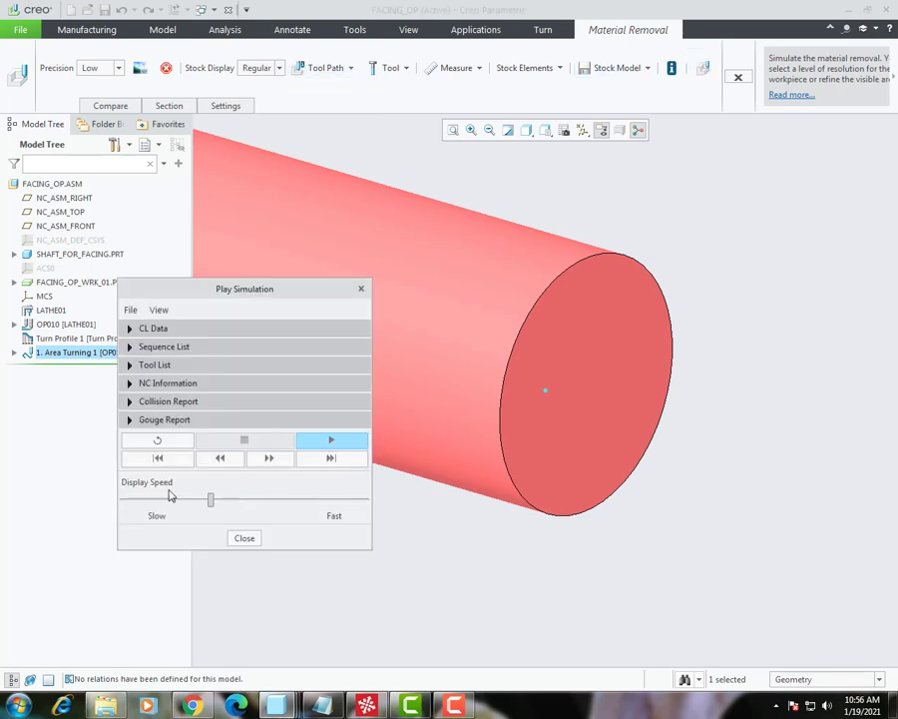
left_click(324, 445)
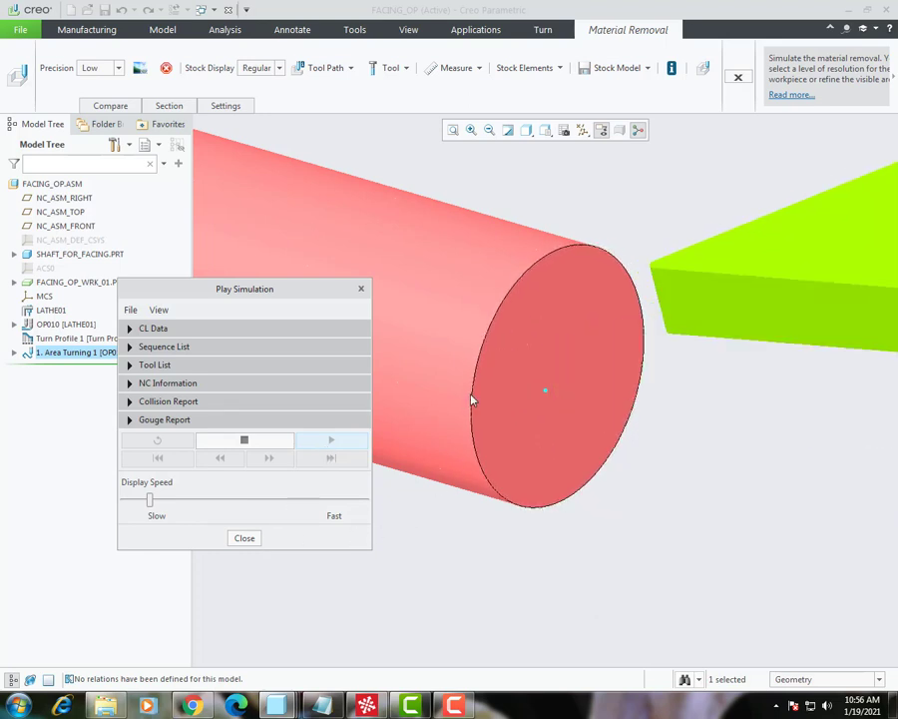
- Raise the simulation's display speed, check the faced end for leftover material at the centre, and close the material removal simulation
scroll(472, 395, "up", 3)
scroll(570, 445, "down", 4)
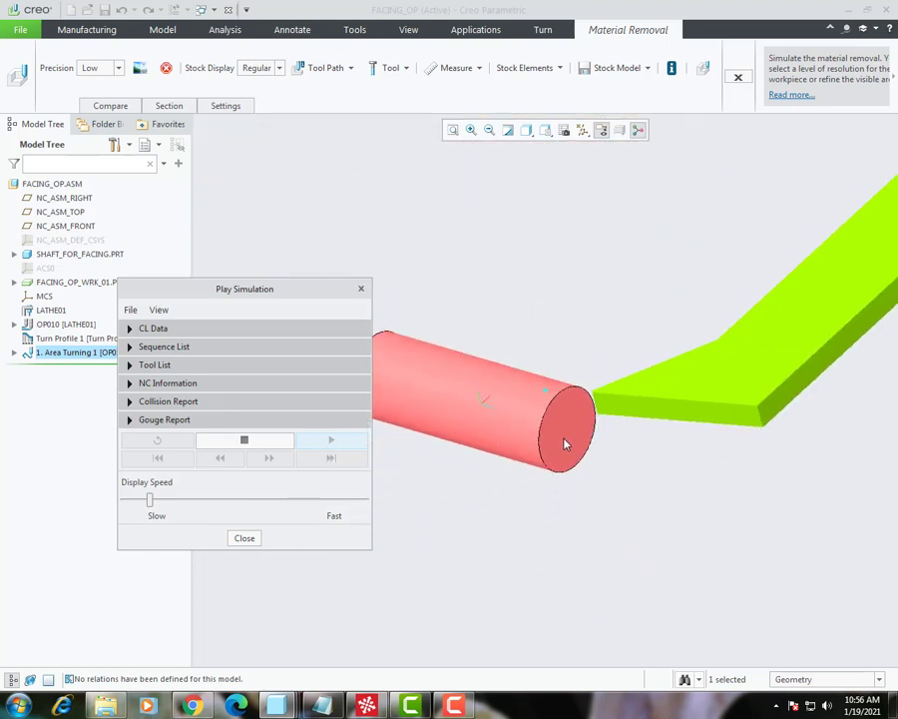
scroll(566, 445, "up", 2)
left_click_drag(149, 499, 282, 508)
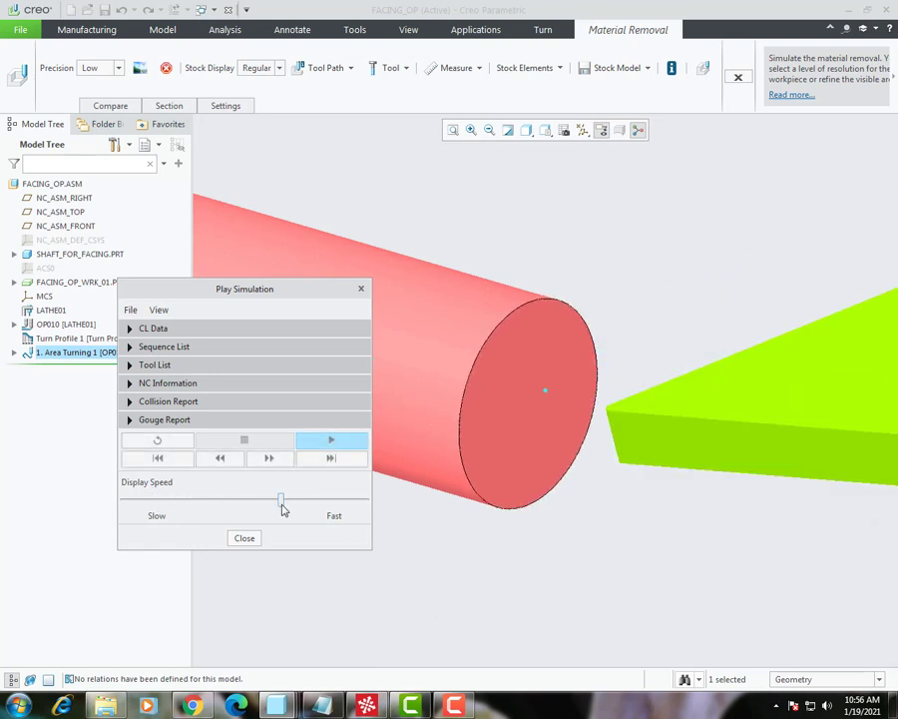
scroll(664, 254, "up", 2)
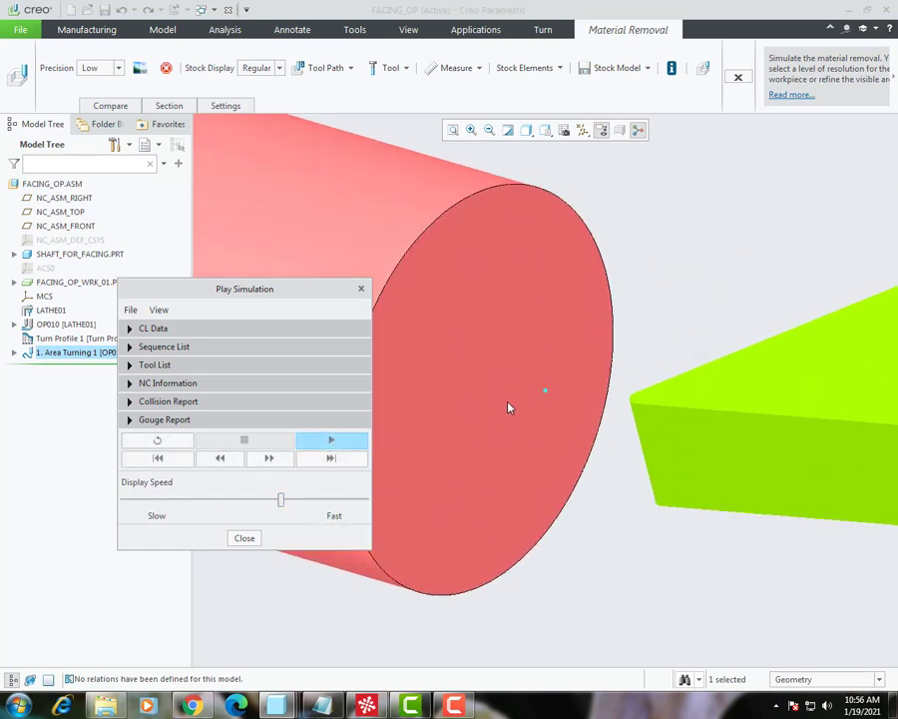
left_click(738, 78)
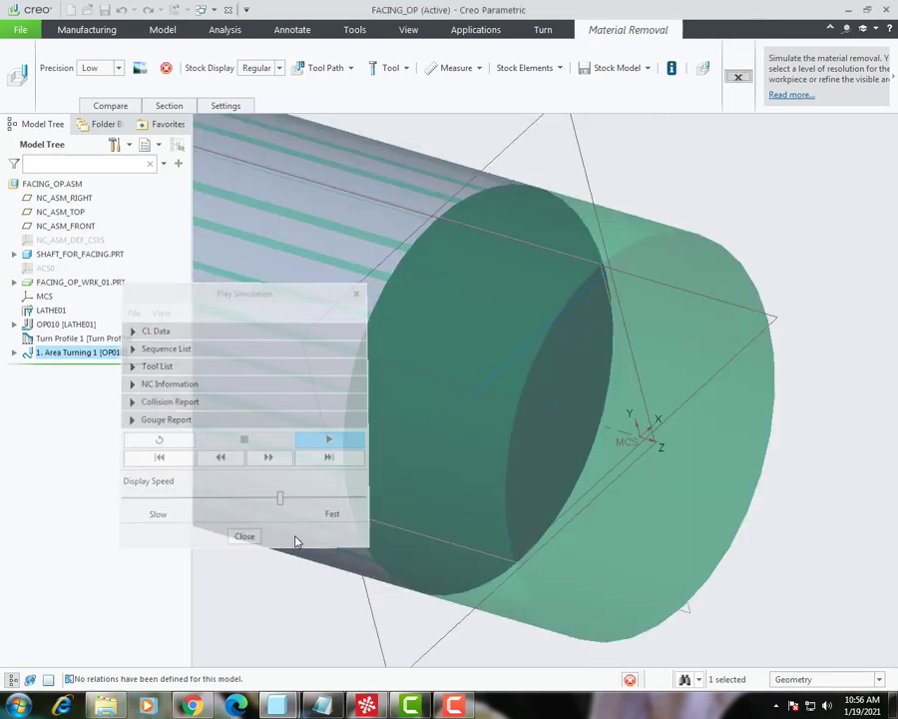
scroll(709, 342, "down", 3)
left_click(770, 341)
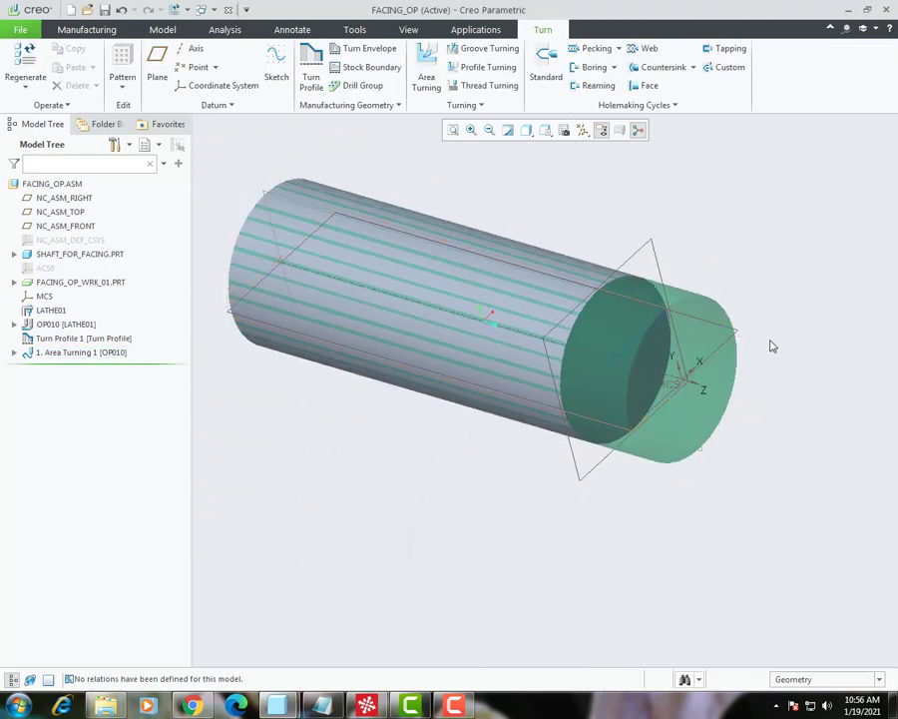
middle_click_drag(770, 341, 734, 280)
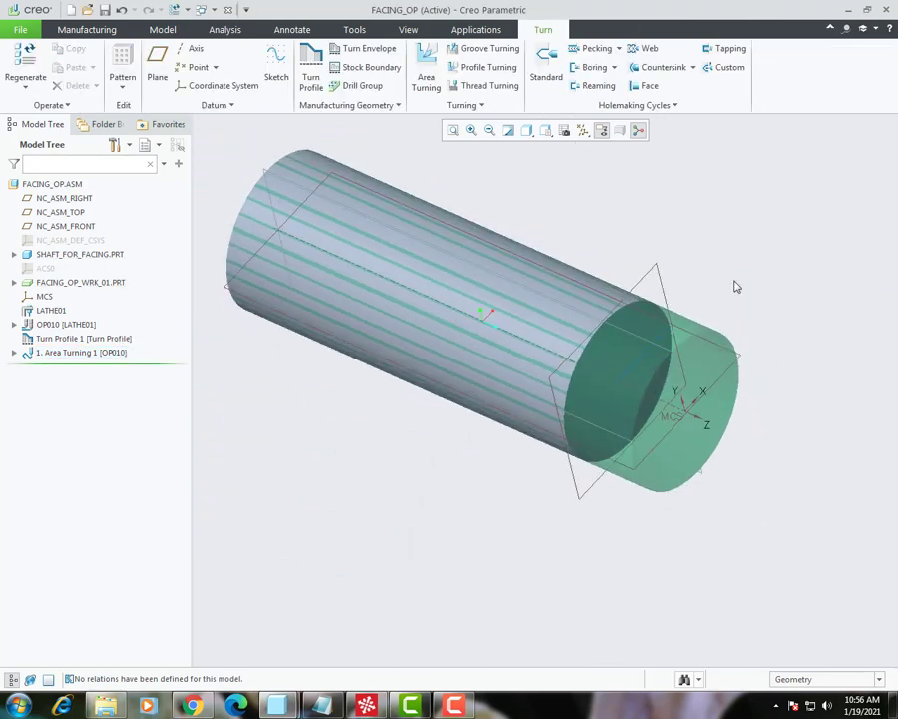
- Start saving a CL file for Area Turning 1, with output to a file and an MCD file included
left_click(80, 30)
left_click(832, 109)
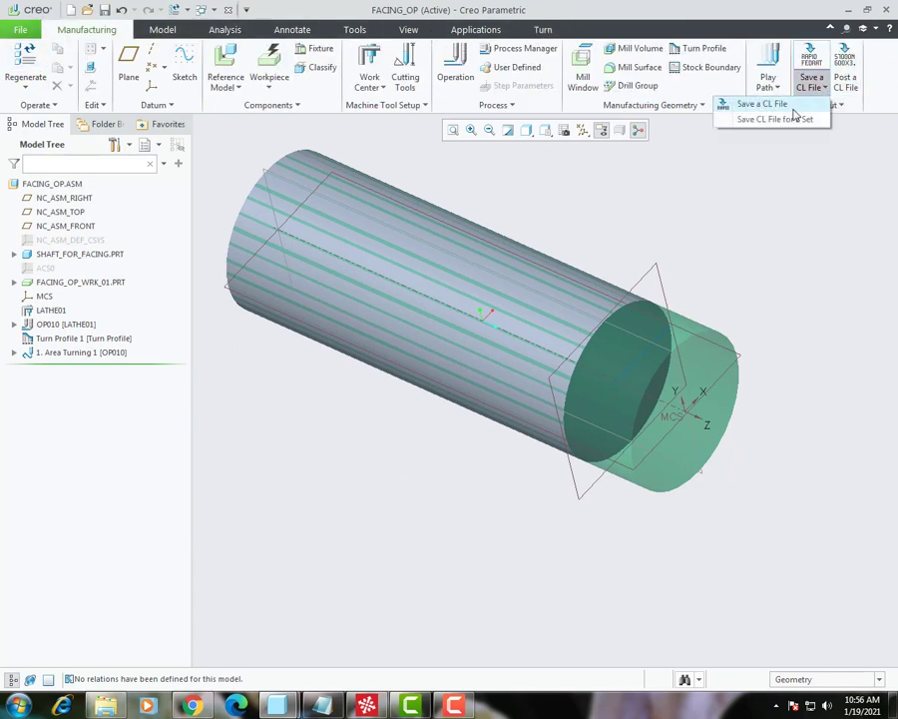
left_click(798, 104)
left_click(84, 353)
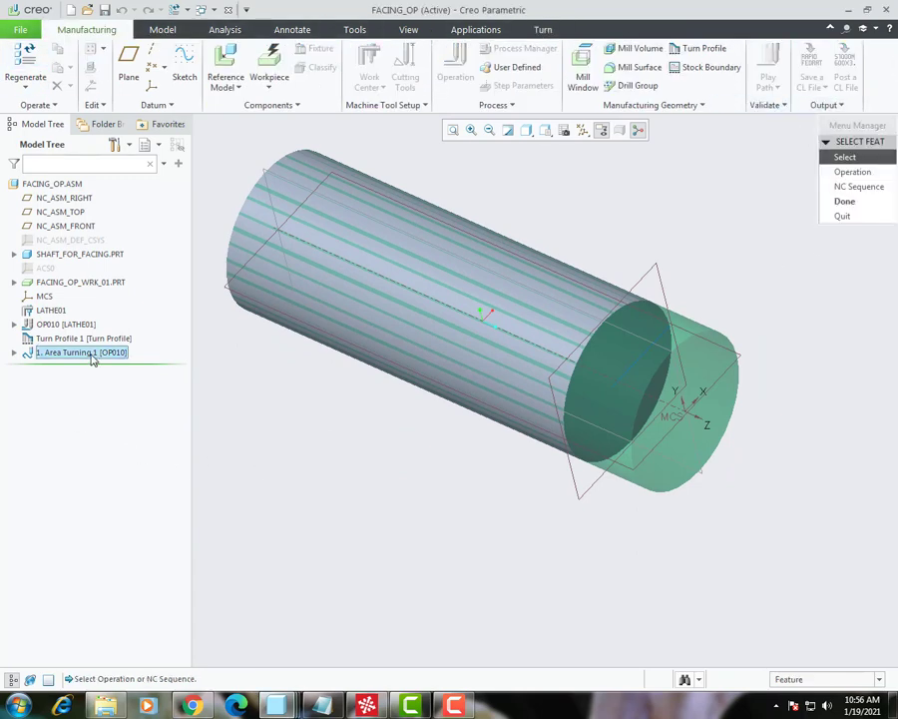
left_click(843, 172)
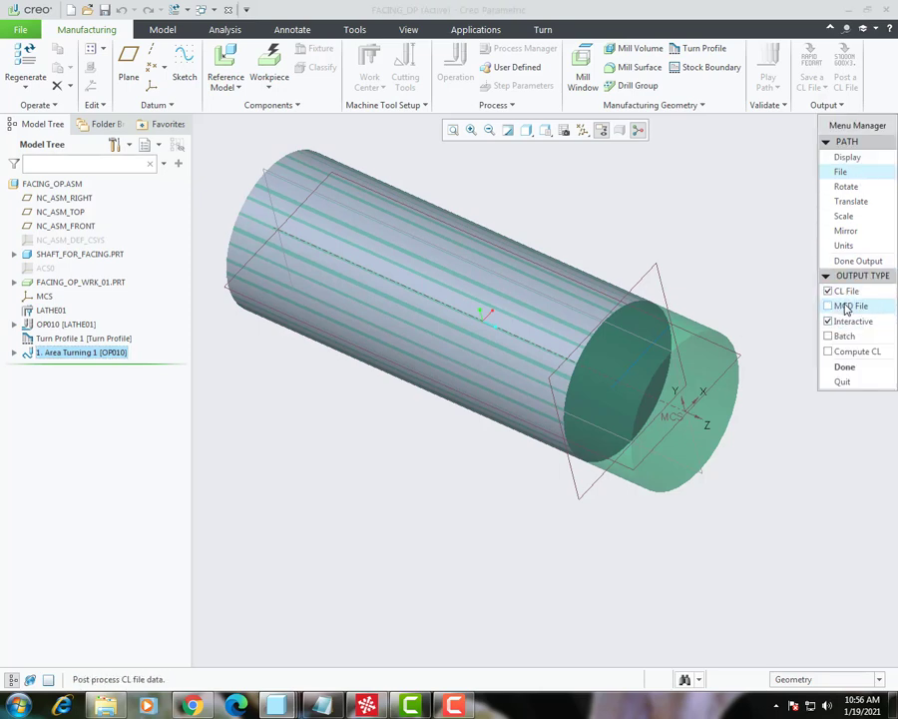
left_click(847, 305)
left_click(844, 366)
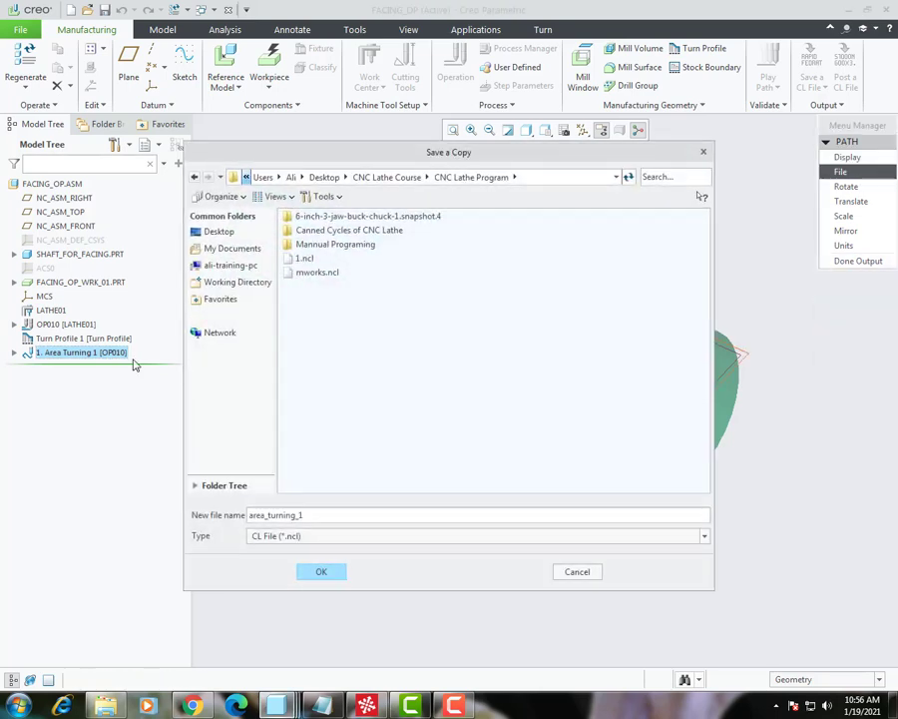
- Save the CL file on the Desktop under the name facing
left_click(219, 233)
double_click(318, 516)
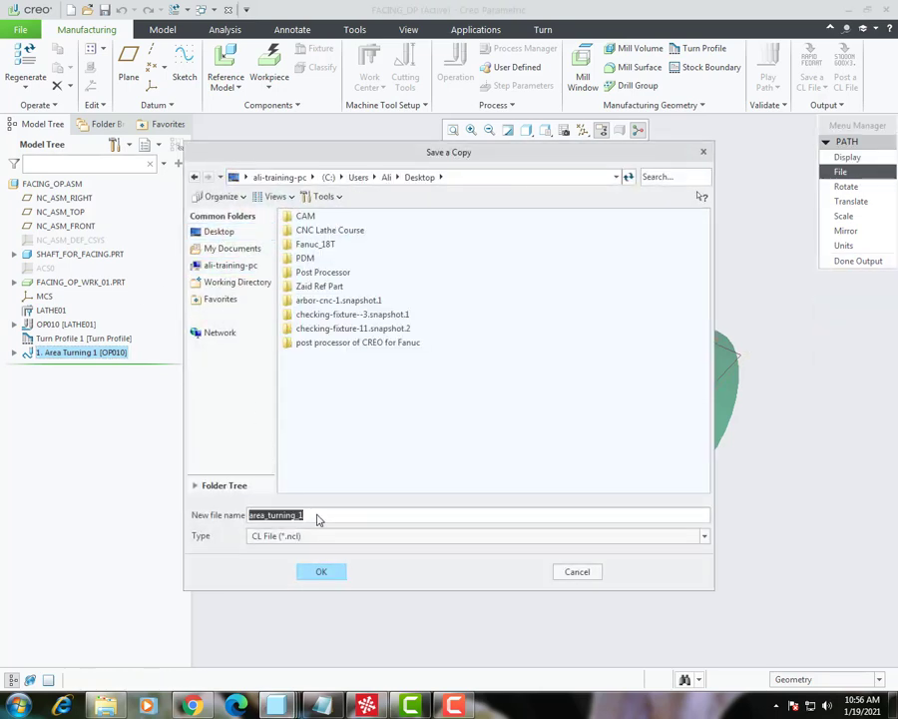
type("facing")
key("Return")
- Choose the UNCL01.P22 post-processor for the Fanuc 18T control to post-process the facing CL file
left_click(843, 337)
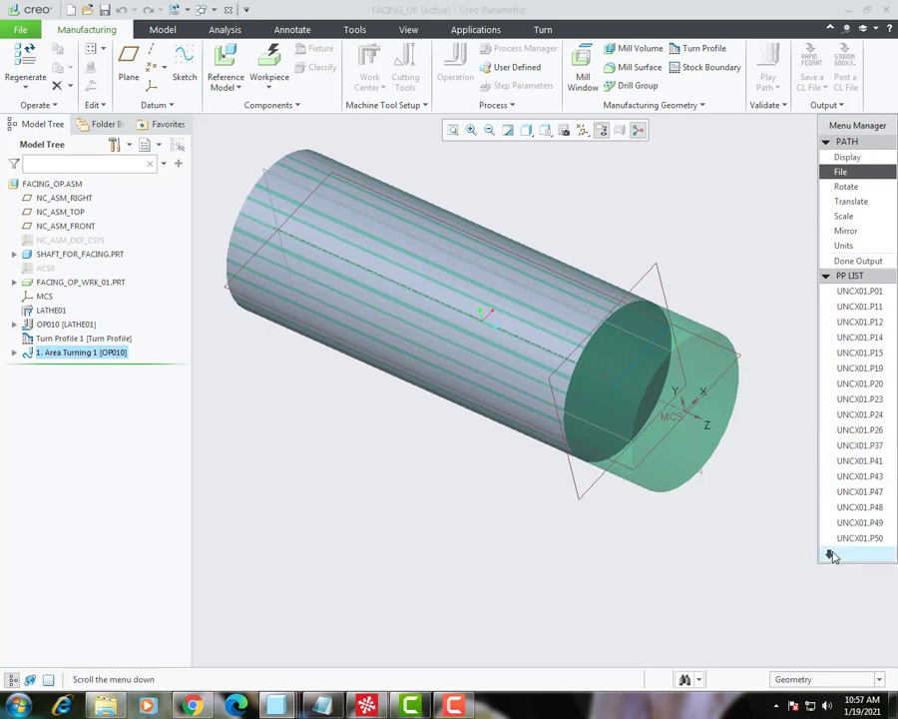
left_click(828, 607)
left_click(831, 555)
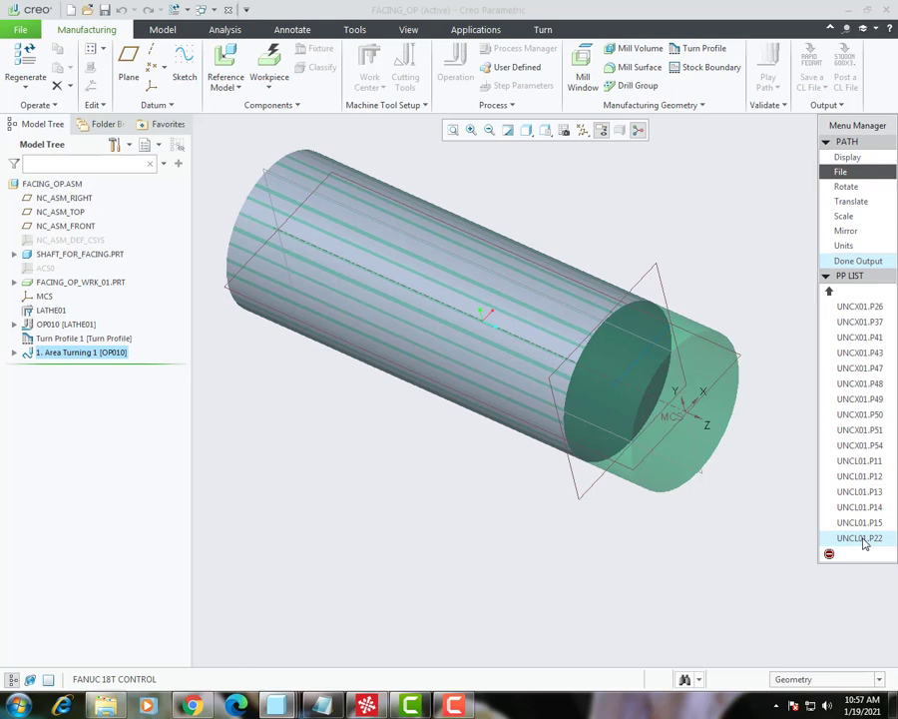
left_click(865, 544)
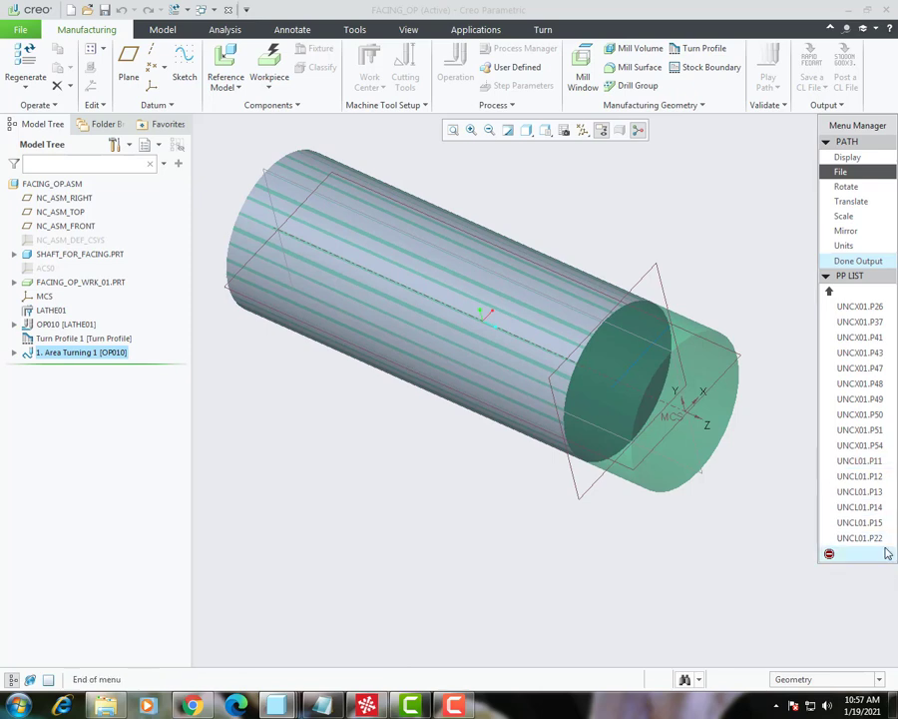
left_click(849, 538)
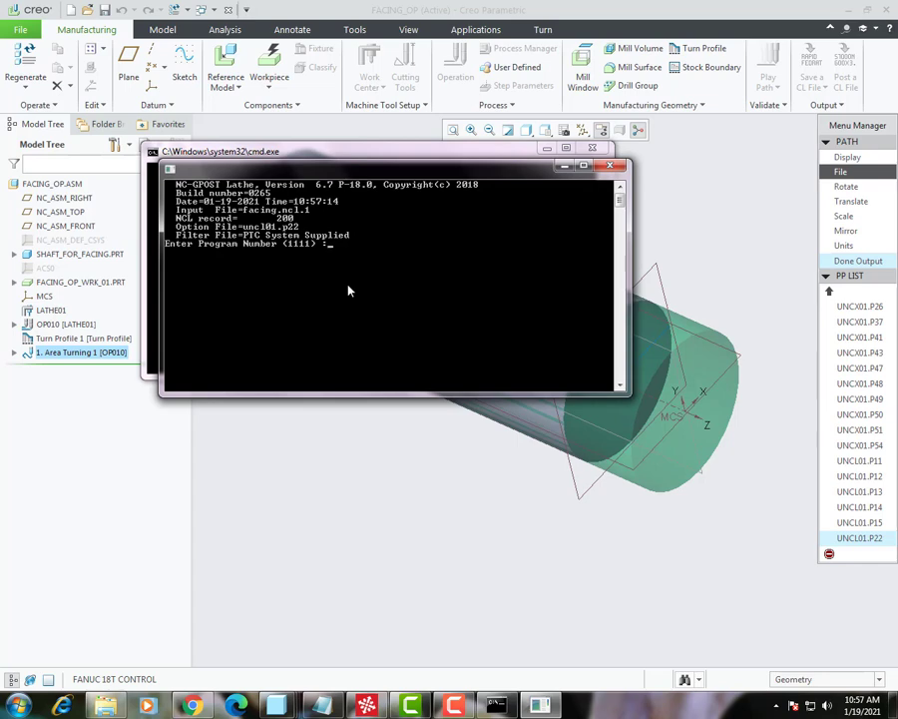
- Enter program number 2222 for the post-processor, close the log file and finish the output
type("2222")
key("Return")
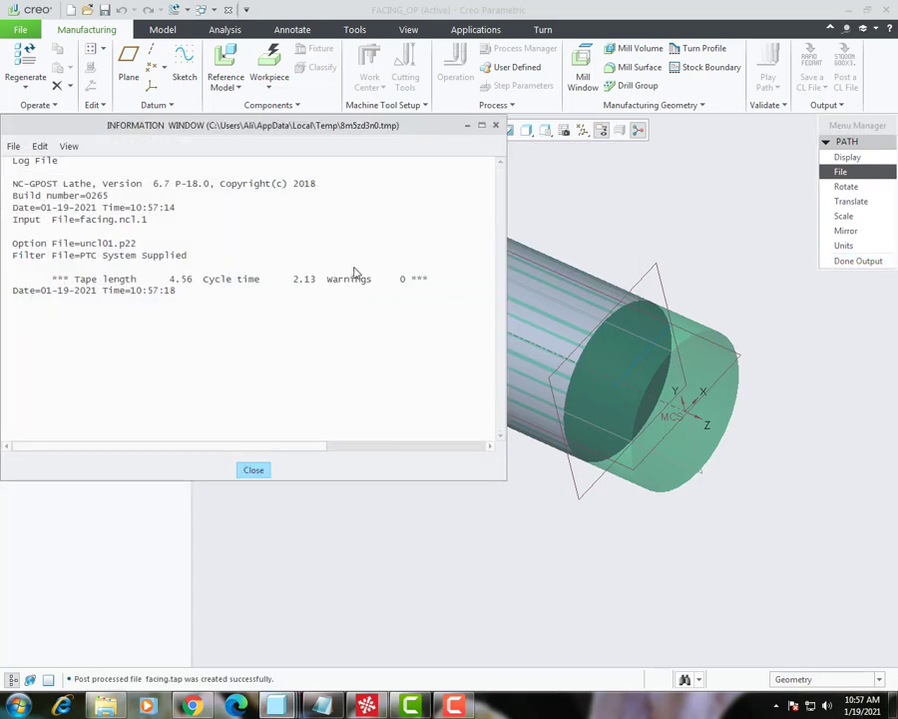
left_click(255, 473)
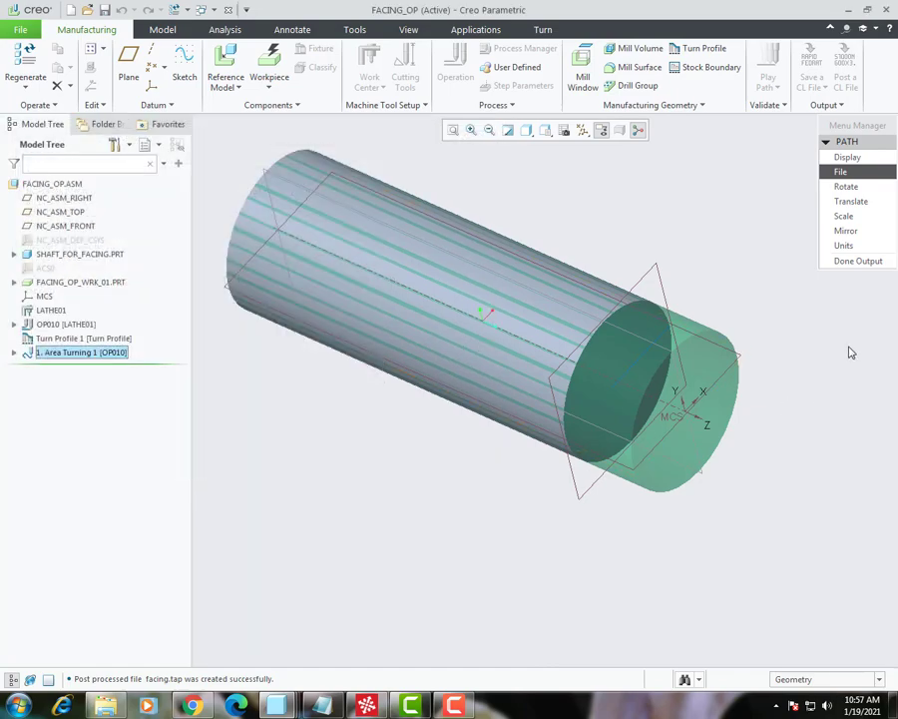
left_click(850, 261)
- Switch from Creo Parametric to CIMCO Edit and close the G71 Turning Cycle (Roughing).NC program
left_click(849, 10)
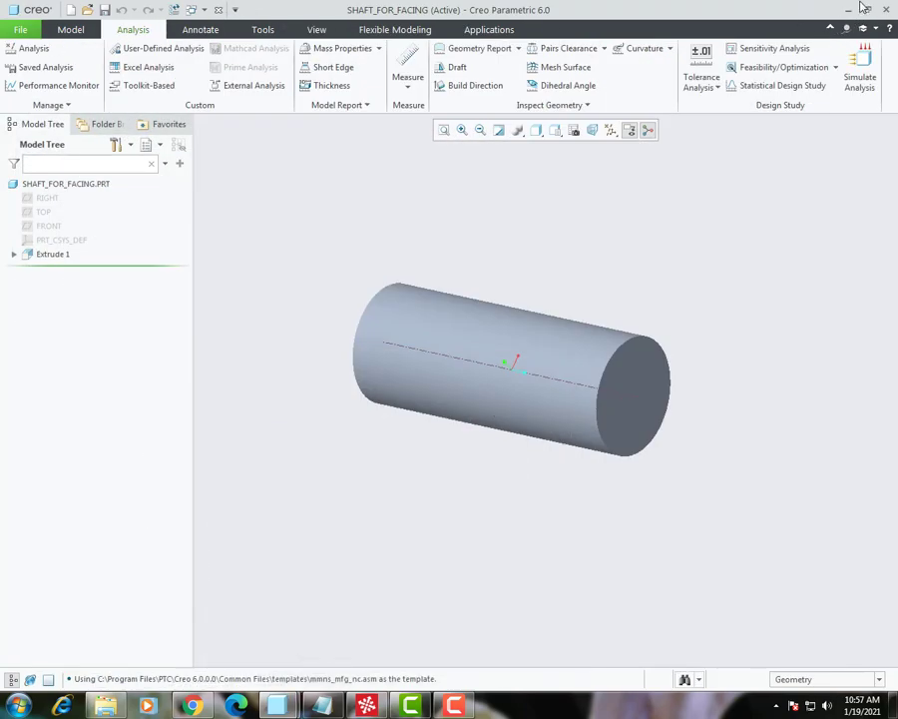
left_click(849, 10)
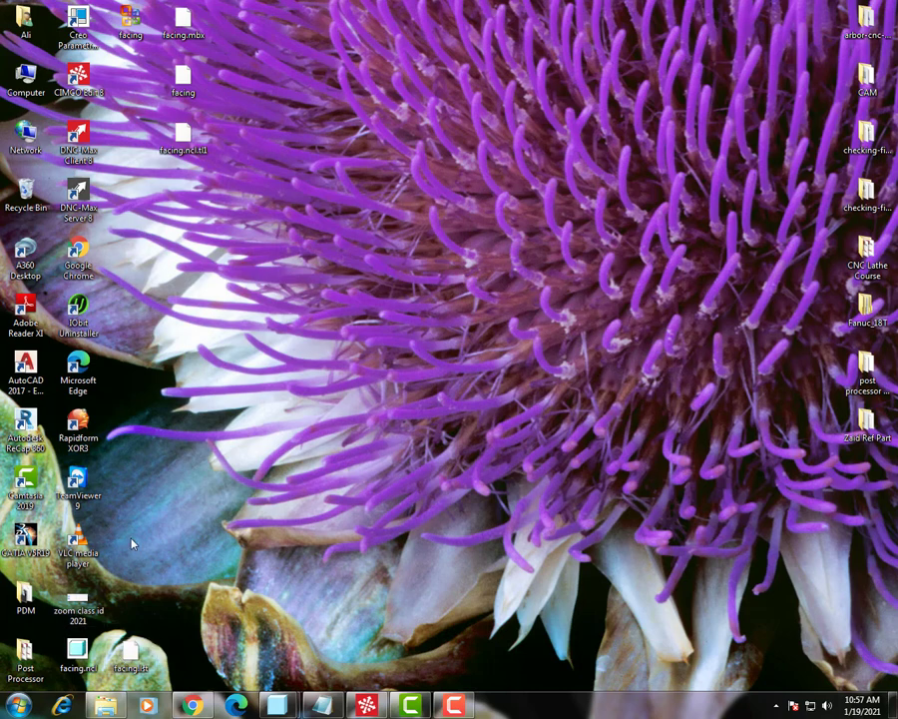
left_click(183, 80)
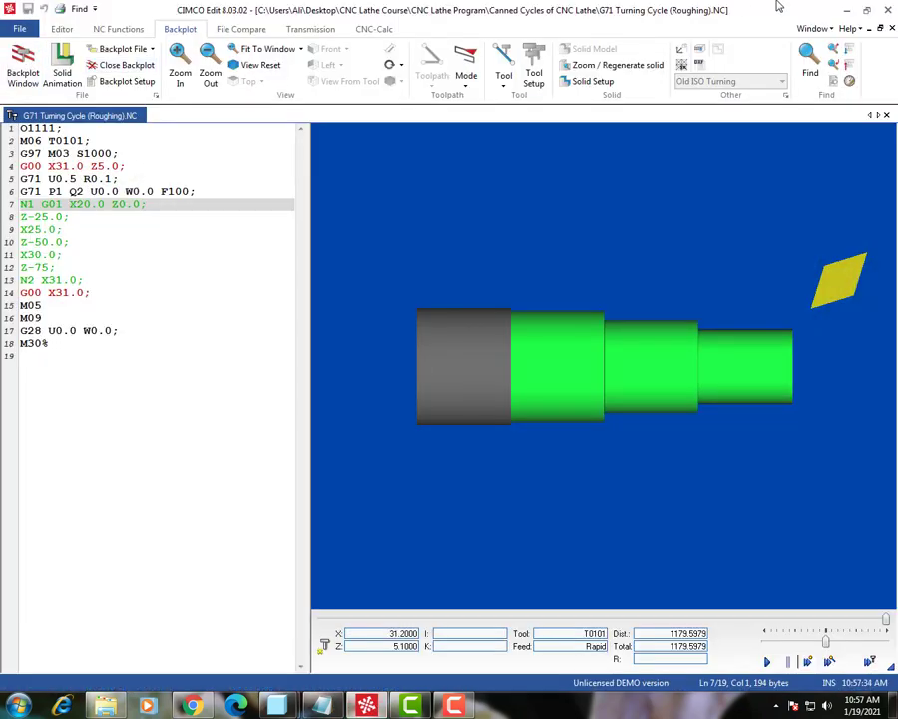
left_click(892, 29)
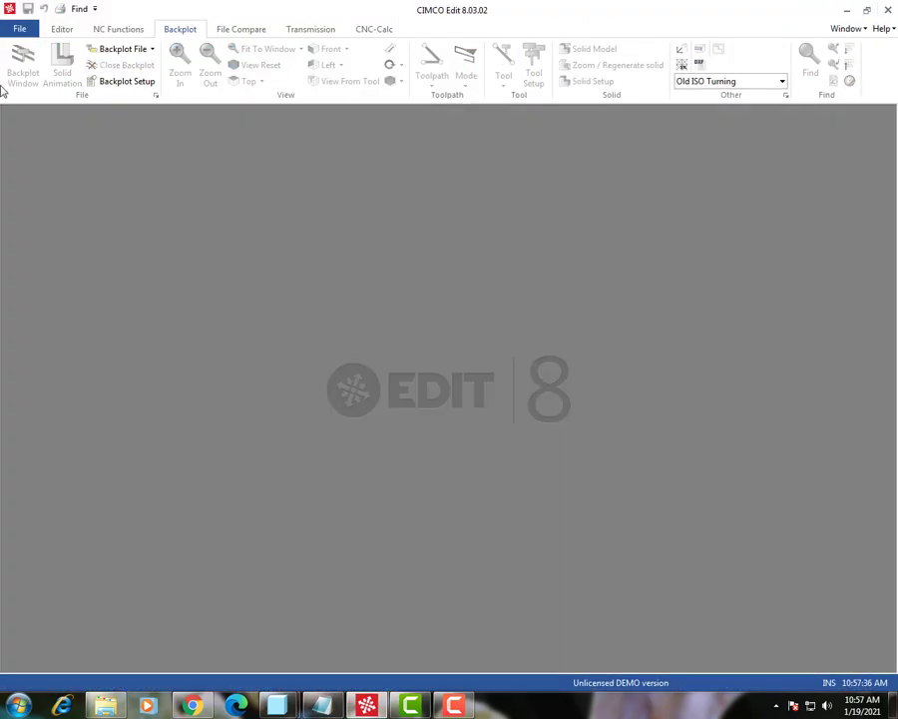
- Start opening a program file and browse up to the Desktop folder
left_click(19, 28)
key("ctrl+o")
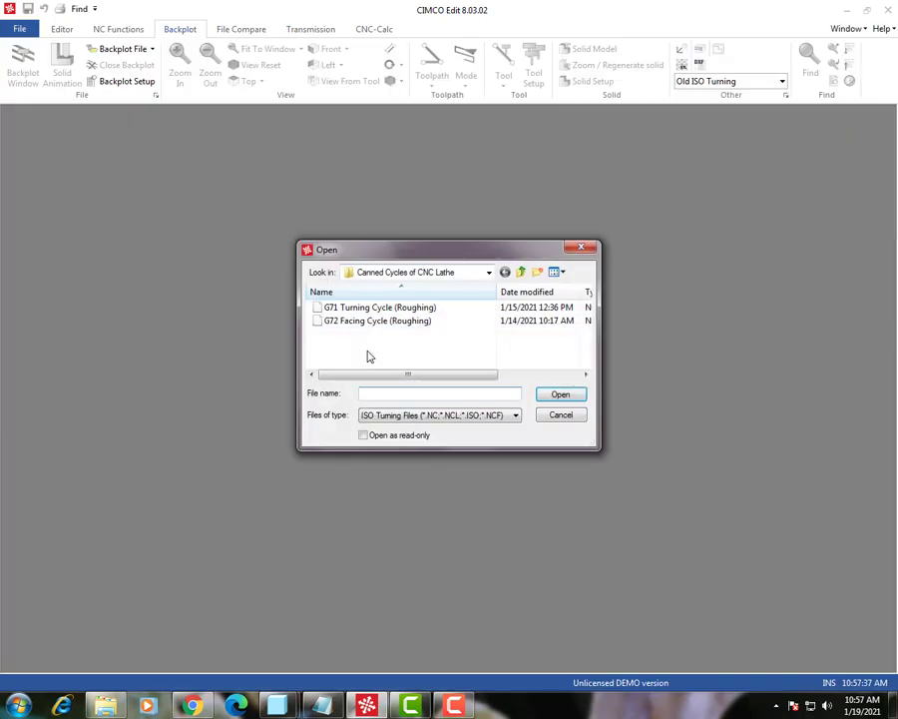
left_click(519, 273)
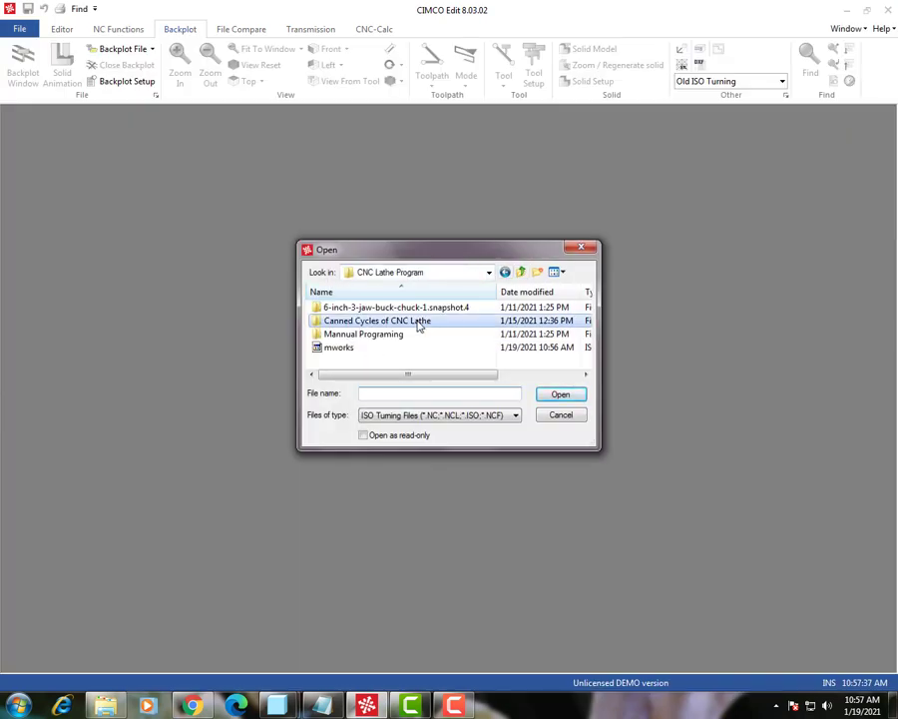
left_click(520, 273)
left_click(520, 273)
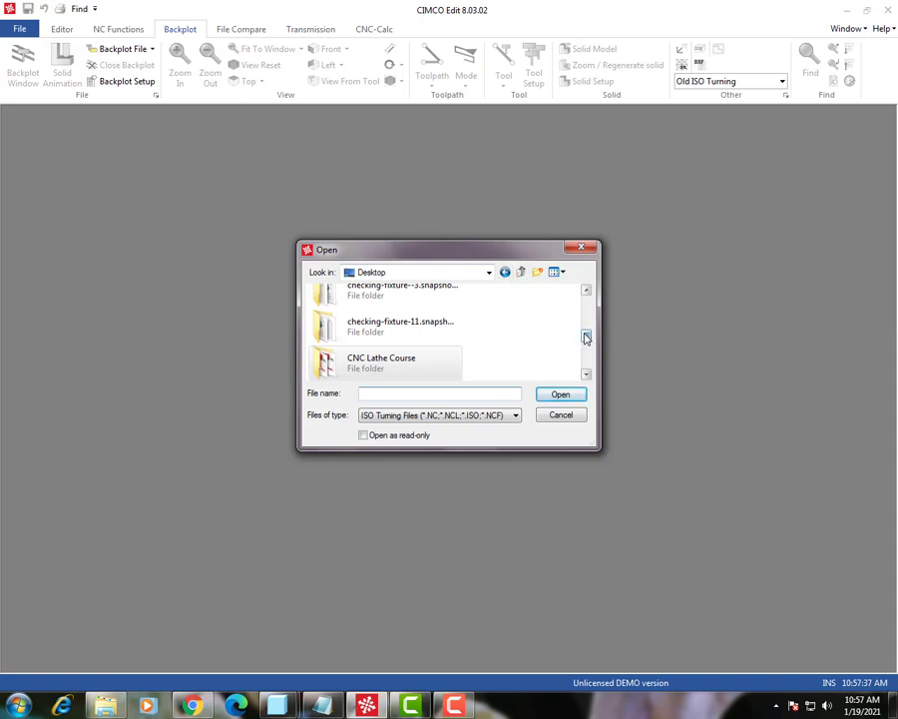
mouse_move(586, 337)
left_mouse_down()
mouse_move(597, 304)
mouse_move(597, 318)
left_mouse_up()
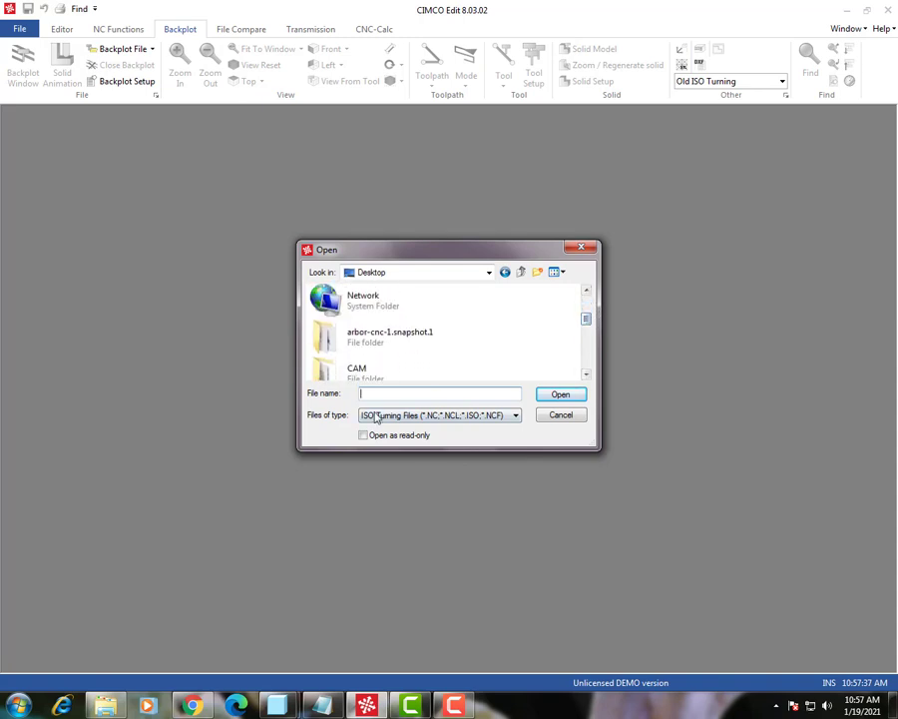
- Show all file types and open the facing TAP file from the Desktop
left_click(361, 416)
left_click(390, 474)
scroll(577, 354, "down", 2)
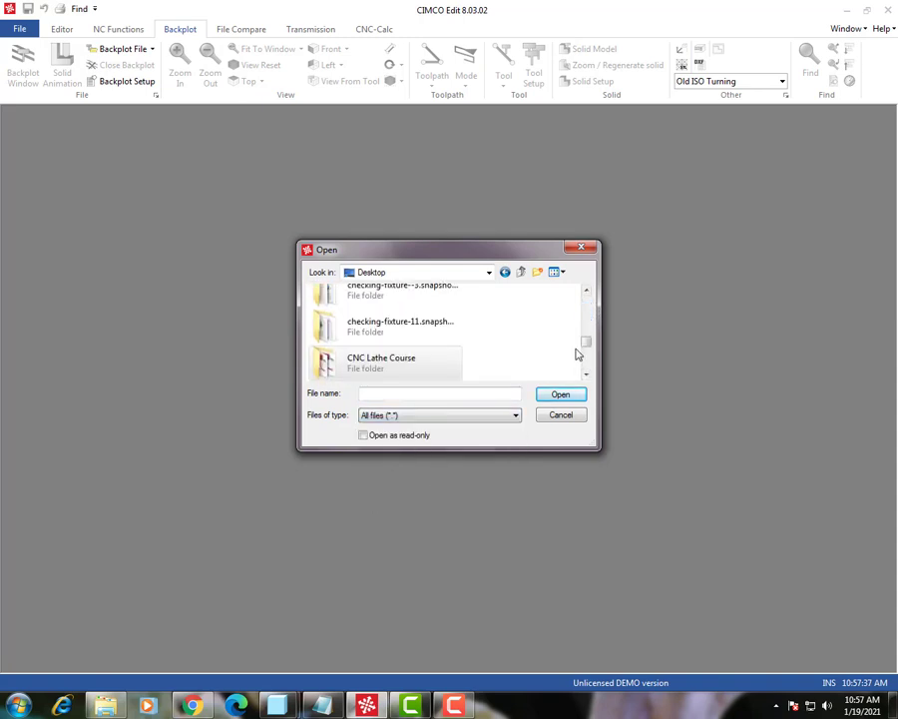
left_click_drag(586, 345, 586, 368)
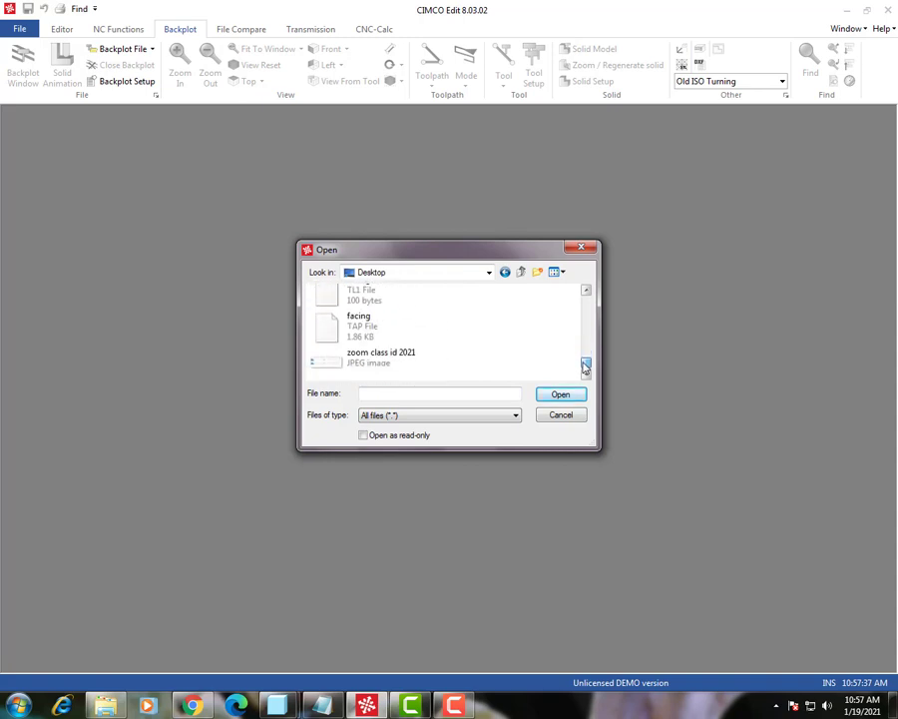
left_click(363, 329)
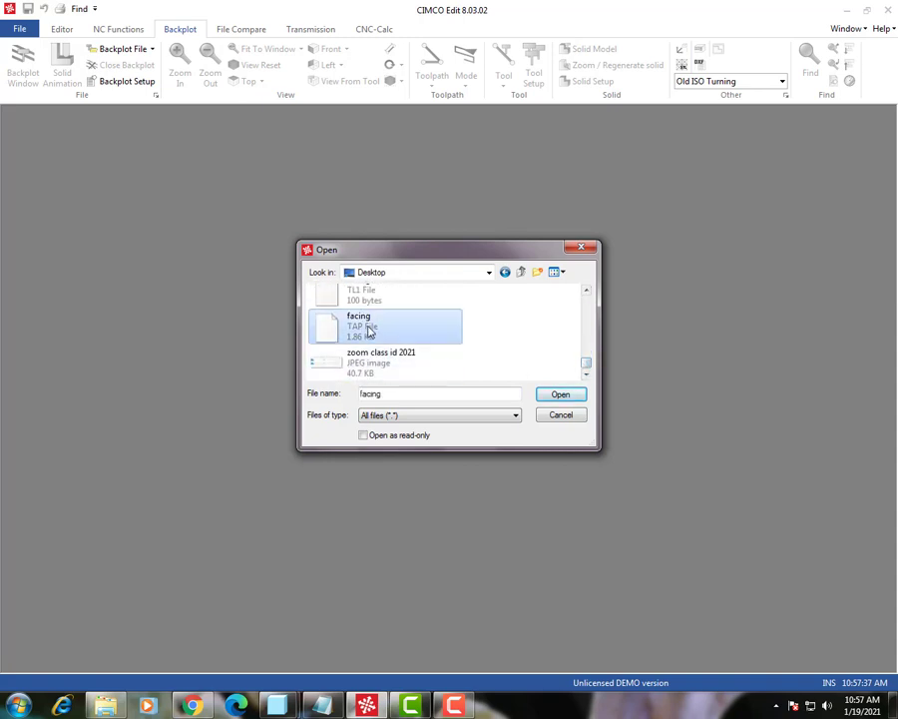
left_click(559, 396)
- Backplot facing.tap and examine its NC code through to the end together with the facing toolpath
left_click(23, 62)
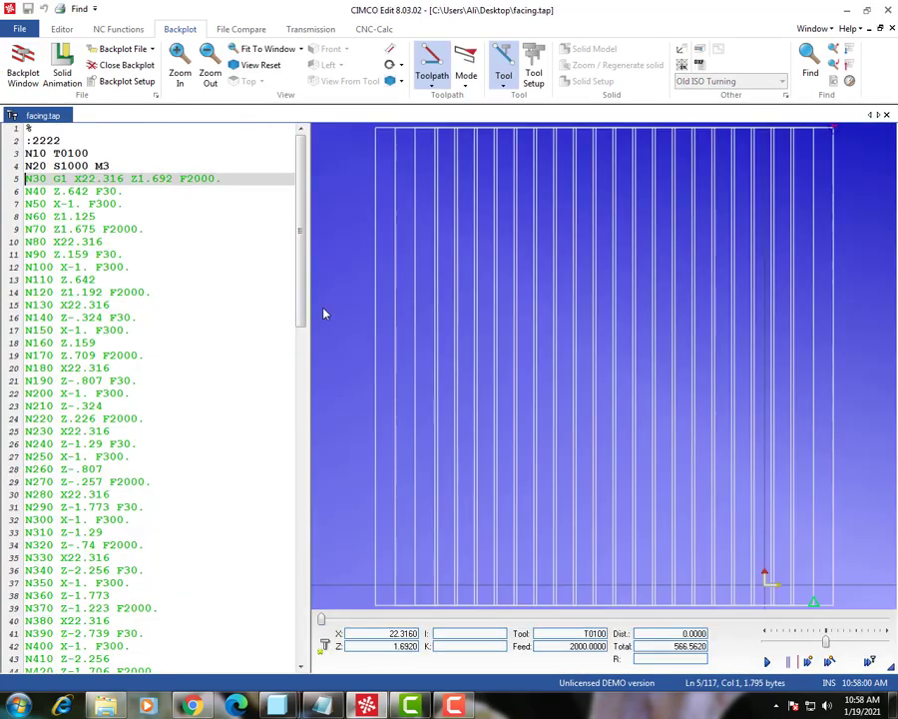
scroll(385, 339, "down", 5)
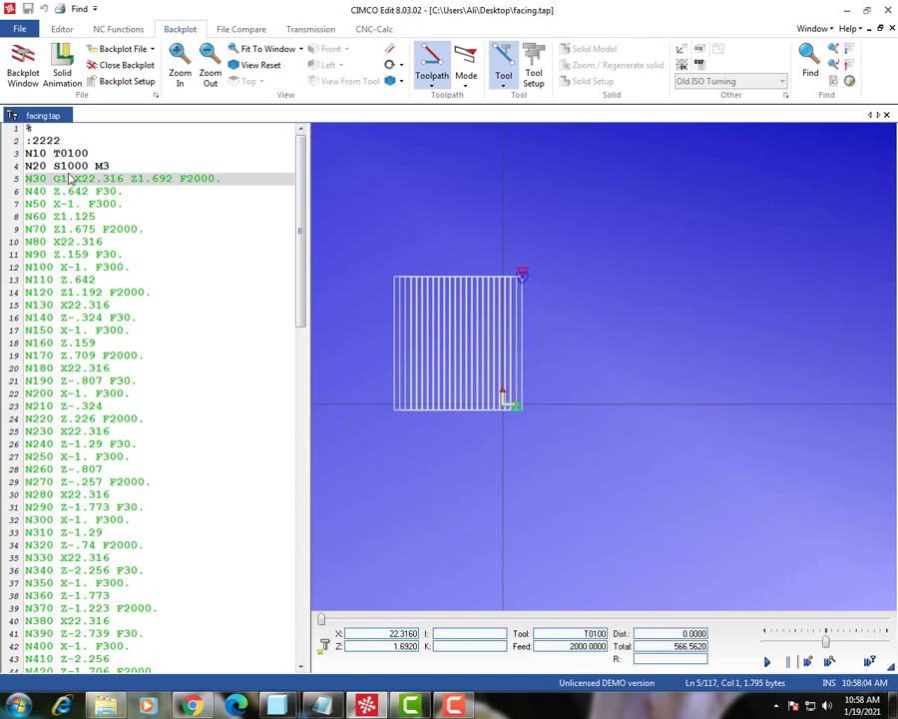
scroll(90, 261, "down", 20)
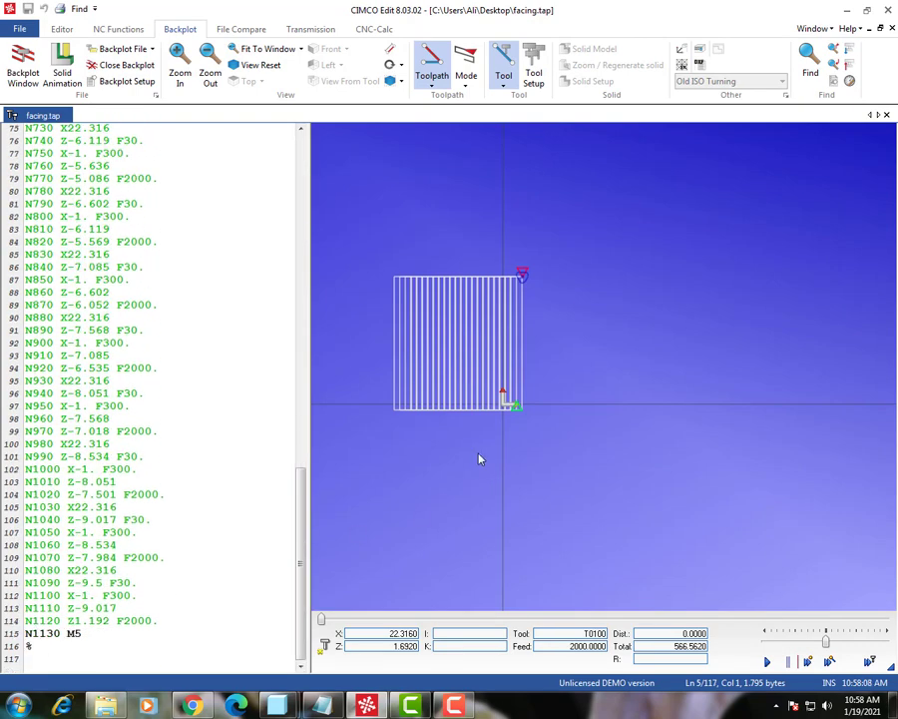
scroll(463, 446, "up", 1)
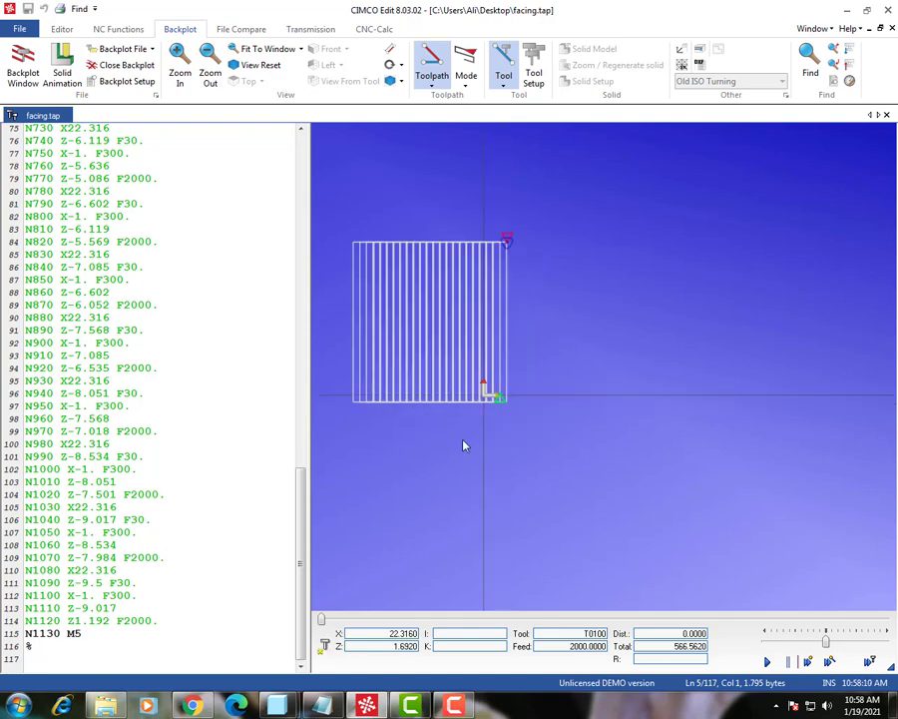
scroll(447, 426, "down", 3)
scroll(393, 380, "up", 3)
scroll(393, 380, "up", 2)
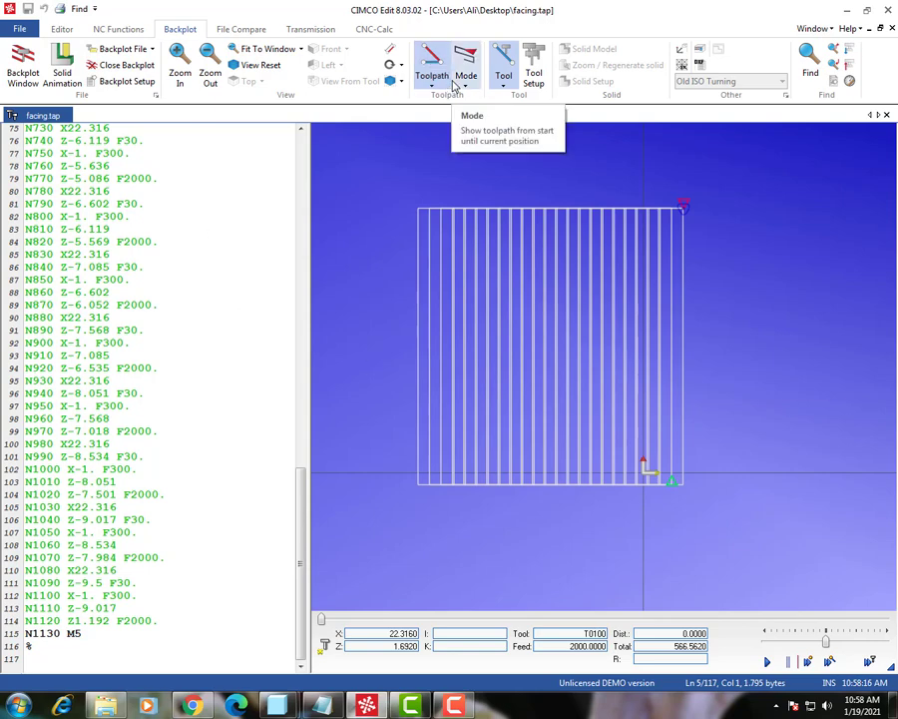
- Set the editor file type for facing.tap to ISO Turning
left_click(61, 29)
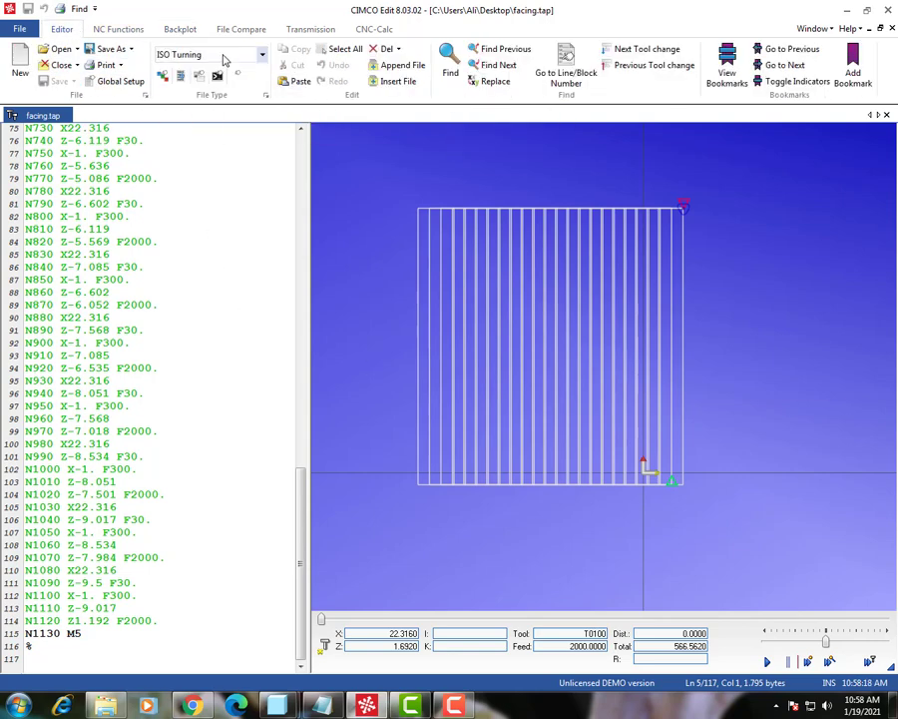
left_click(223, 56)
left_click(205, 76)
scroll(586, 402, "up", 2)
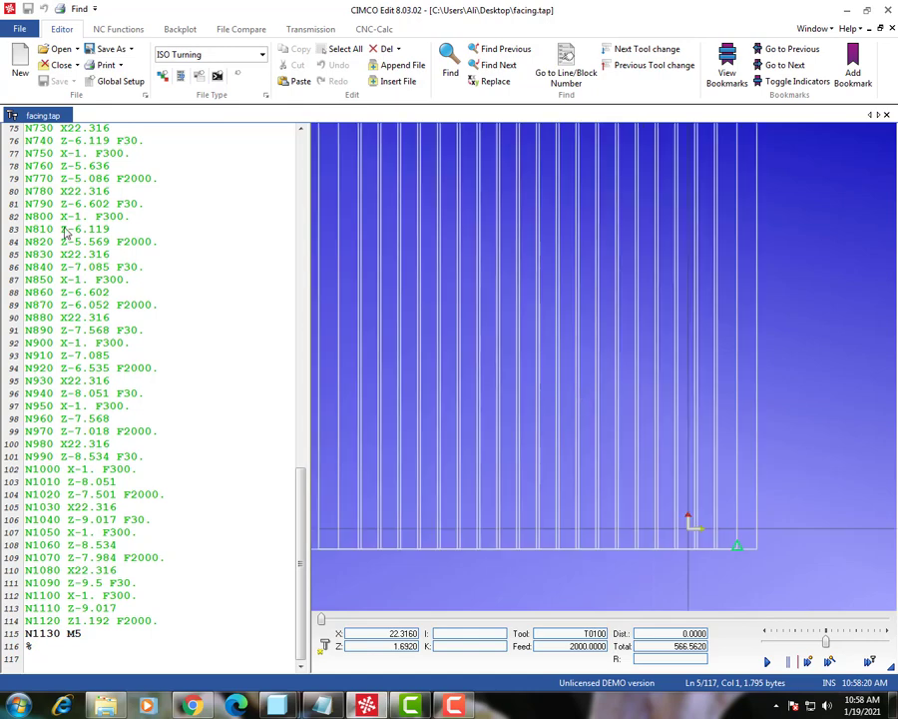
- Start the solid animation of facing.tap and run the material removal, adjusting the playback speed
left_click(120, 30)
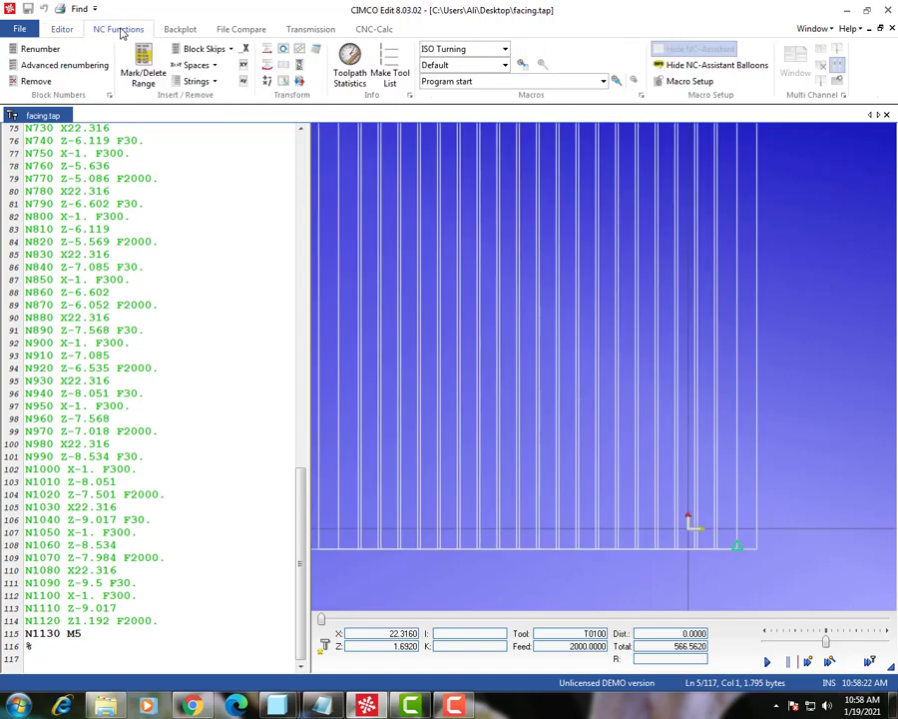
left_click(178, 30)
left_click(62, 68)
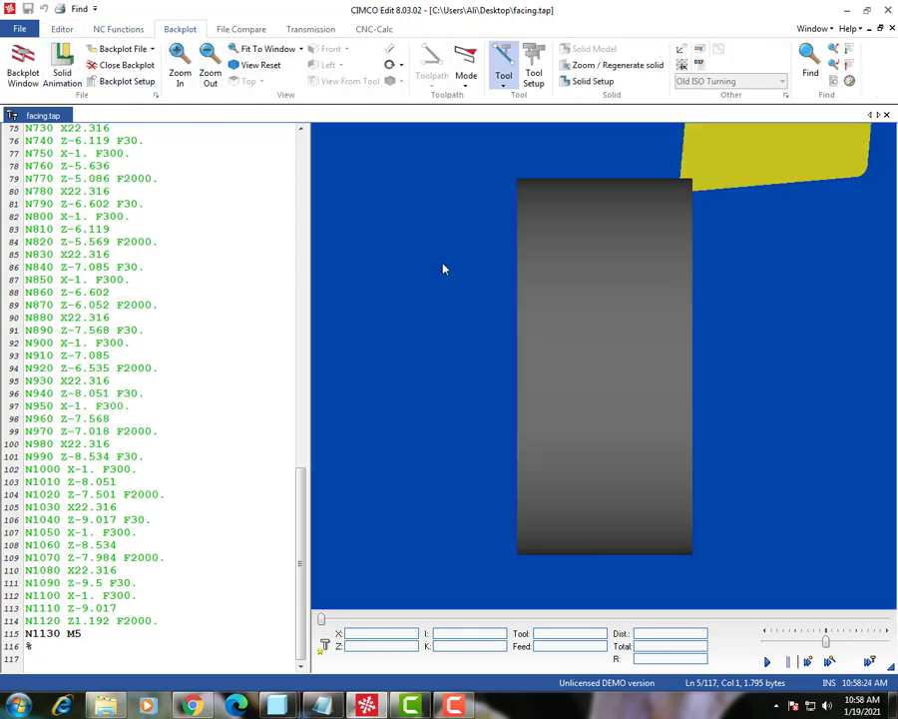
scroll(481, 351, "down", 3)
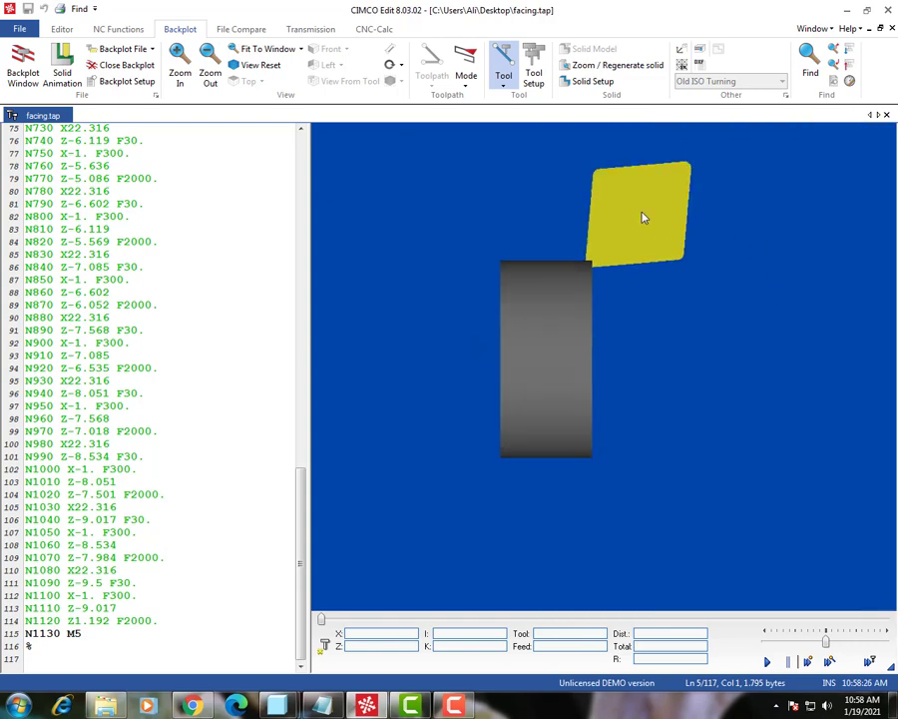
left_click_drag(828, 647, 886, 643)
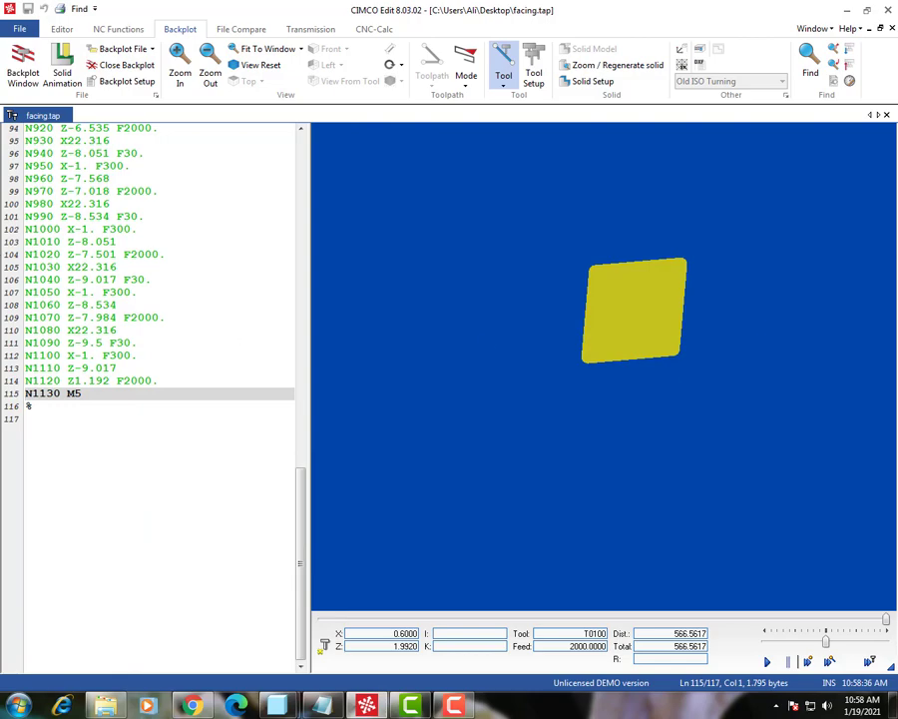
- Switch from CIMCO Edit back to the FACING_OP assembly in Creo Parametric
left_click(849, 10)
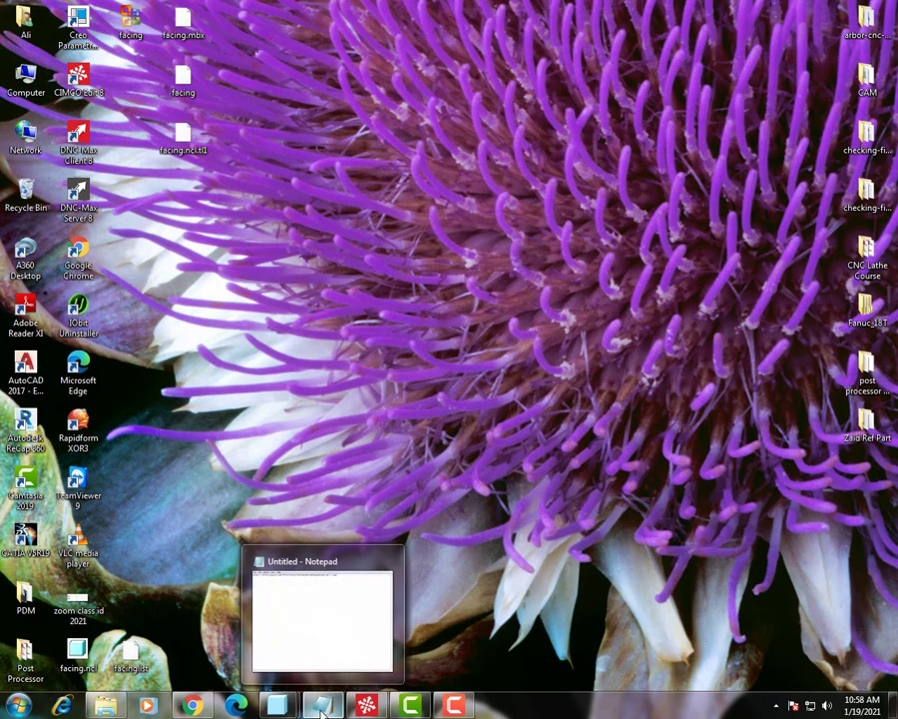
left_click(323, 710)
left_click(322, 708)
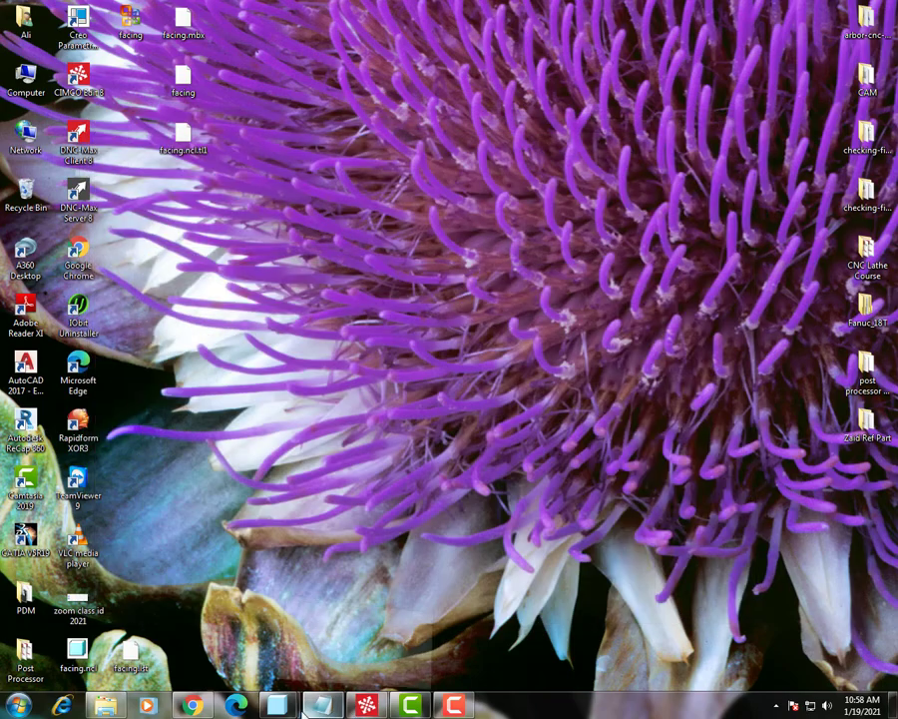
mouse_move(278, 705)
left_click(409, 624)
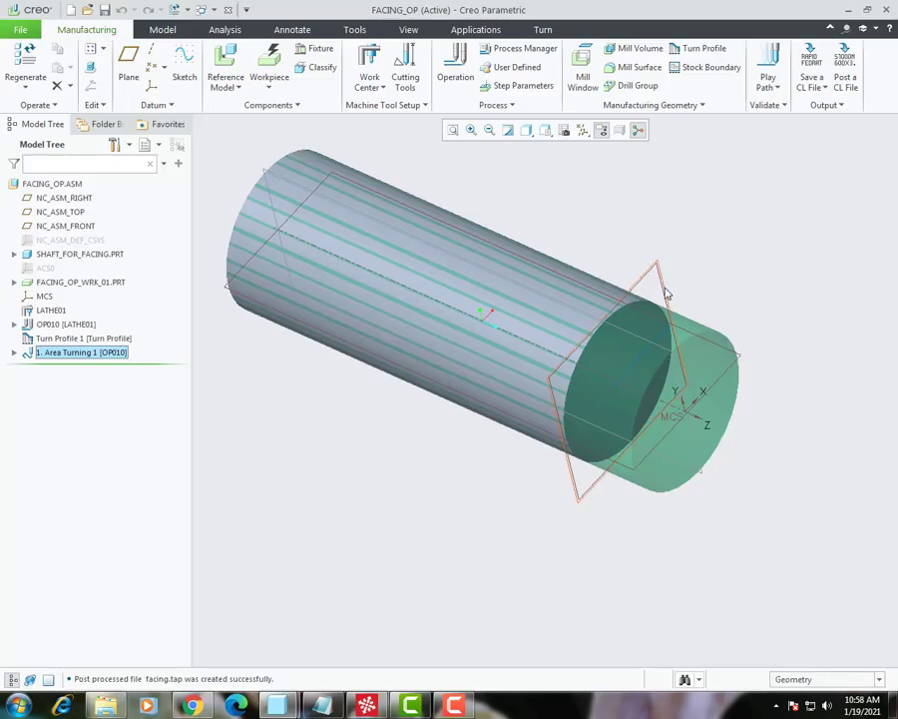
- Open the definition of the Area Turning 1 step for editing to display its toolpath
right_click(70, 355)
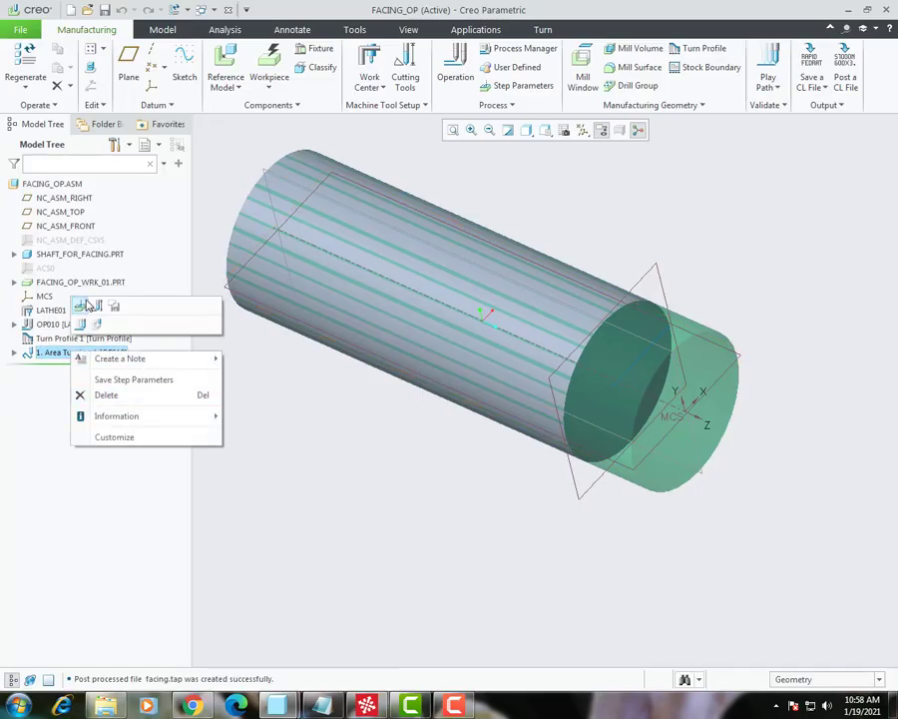
left_click(320, 468)
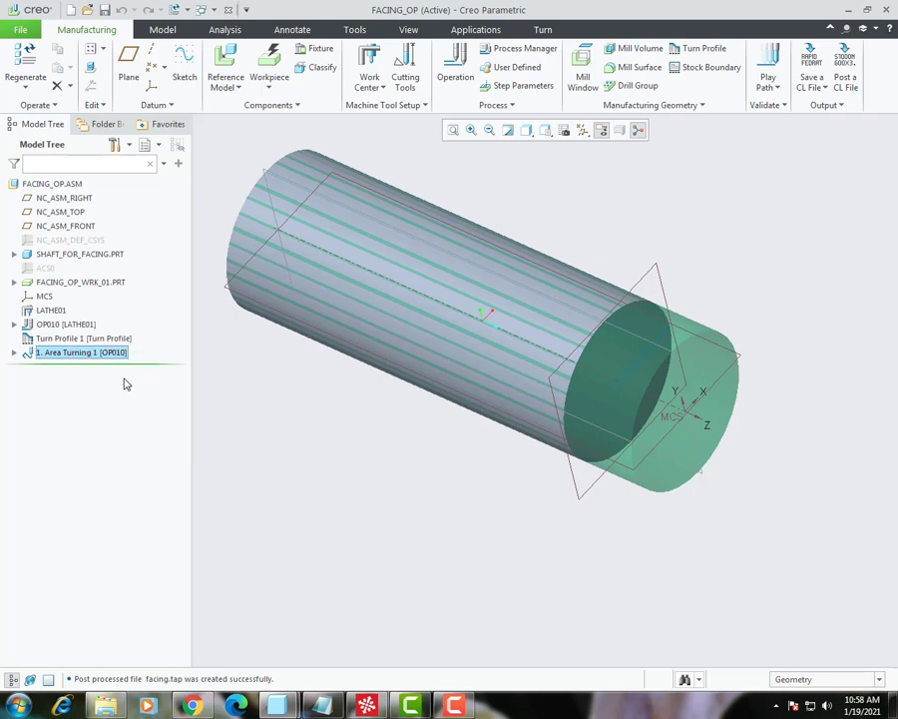
left_click(80, 341)
right_click(66, 354)
left_click(176, 334)
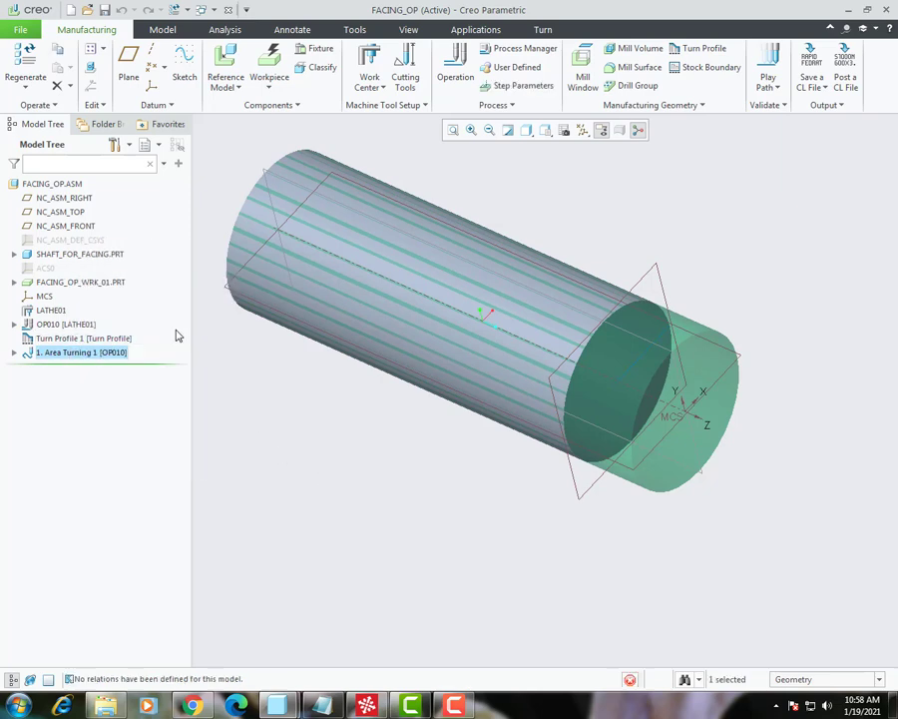
- Orient the view with NC_ASM_TOP as front and NC_ASM_RIGHT as top, and examine the facing toolpath around the MCS origin
left_click(545, 130)
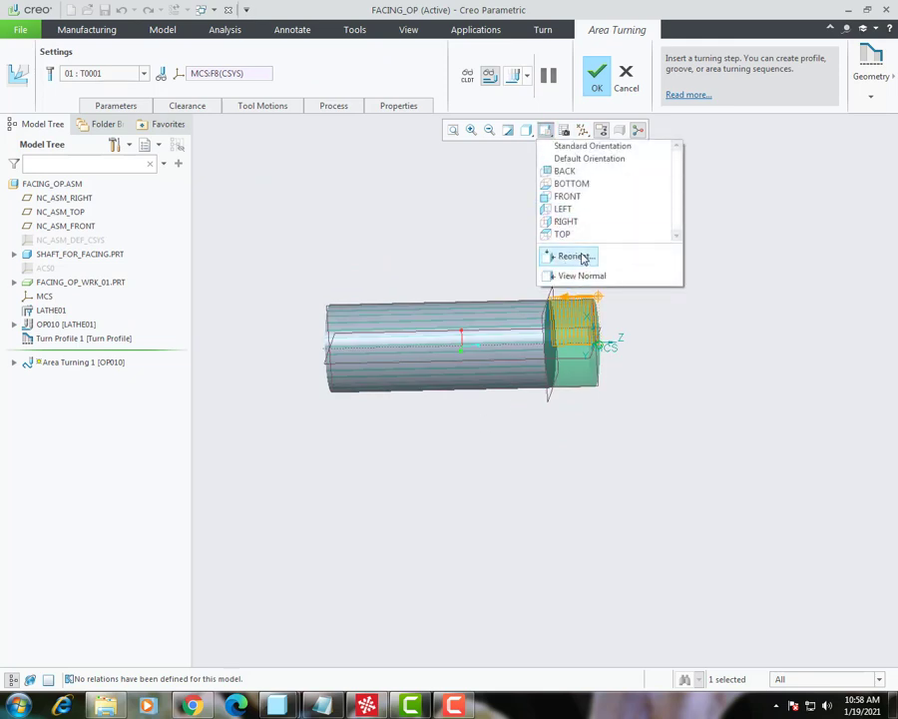
left_click(581, 255)
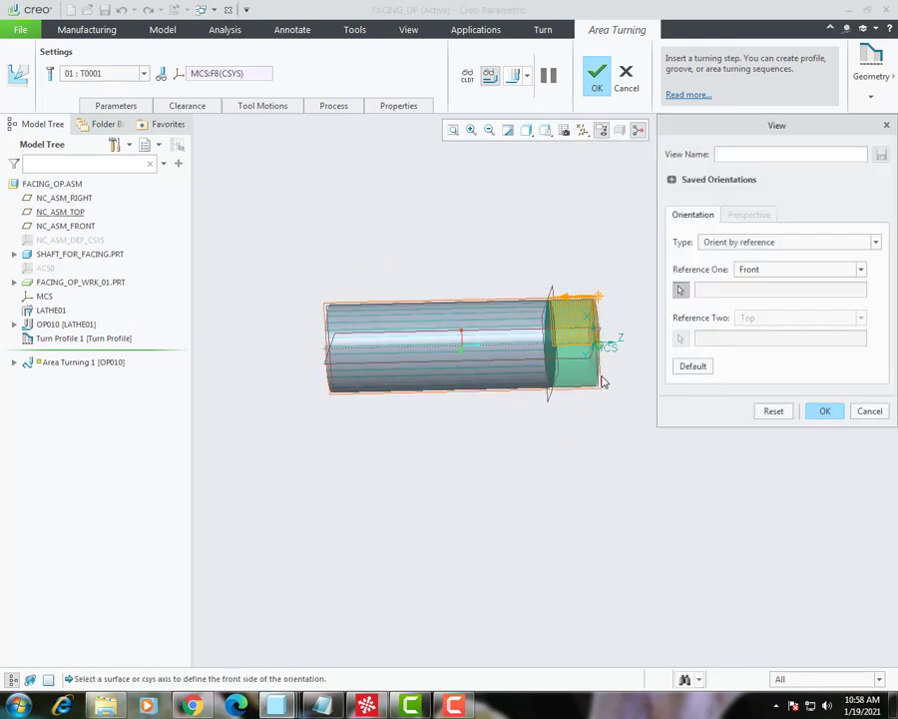
scroll(571, 421, "down", 4)
left_click(559, 352)
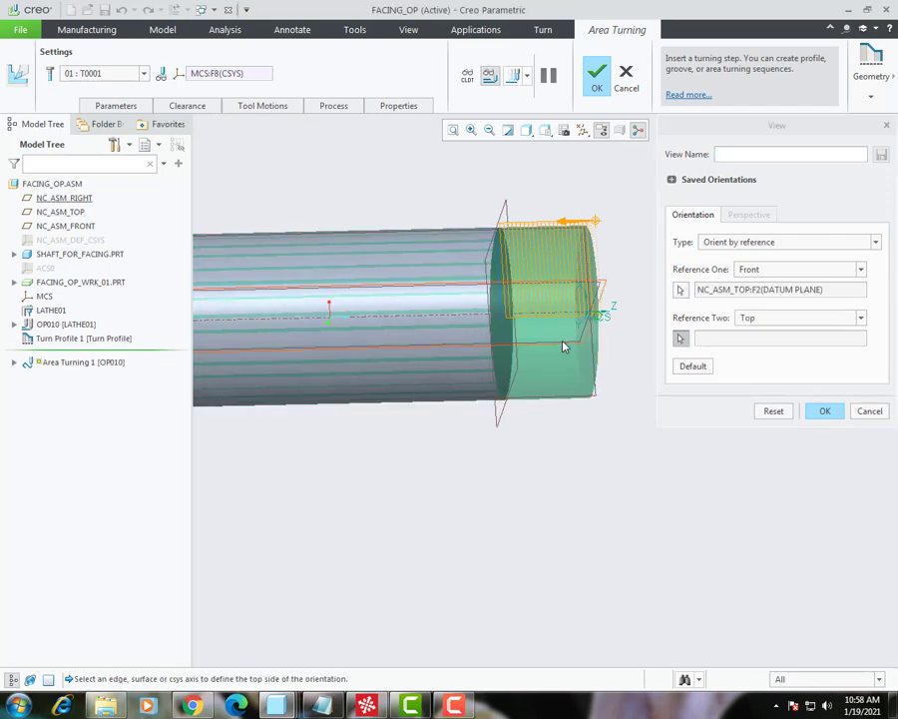
left_click(595, 356)
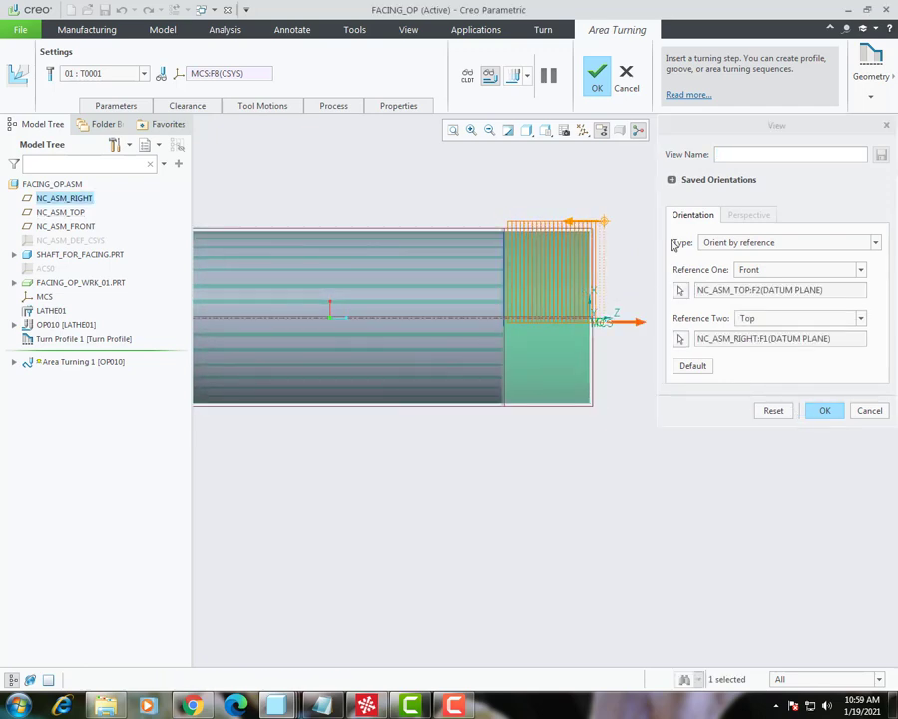
scroll(582, 274, "down", 4)
scroll(576, 277, "down", 5)
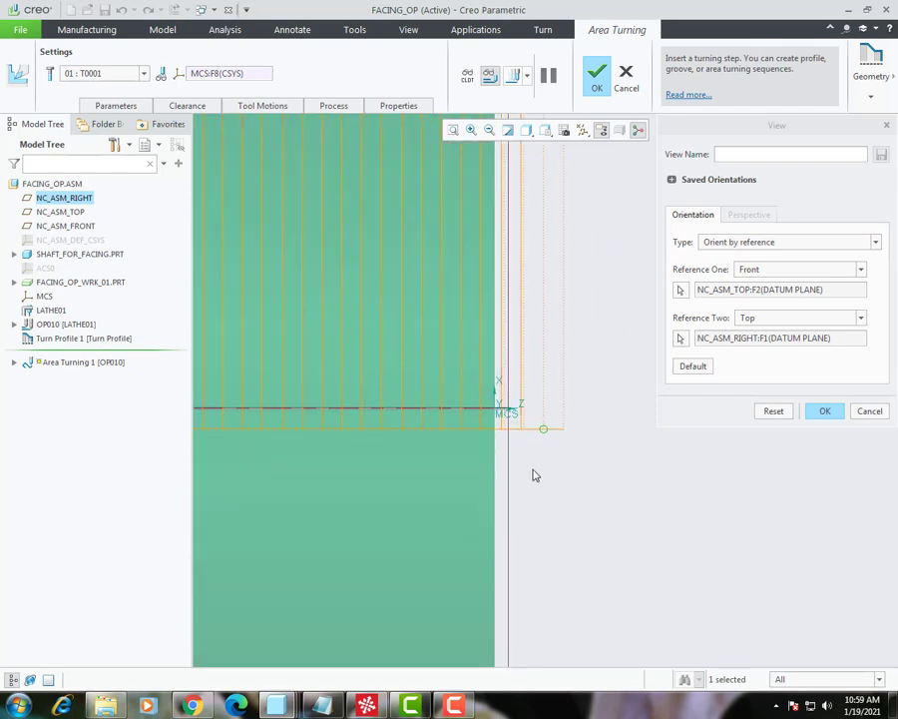
scroll(519, 449, "down", 5)
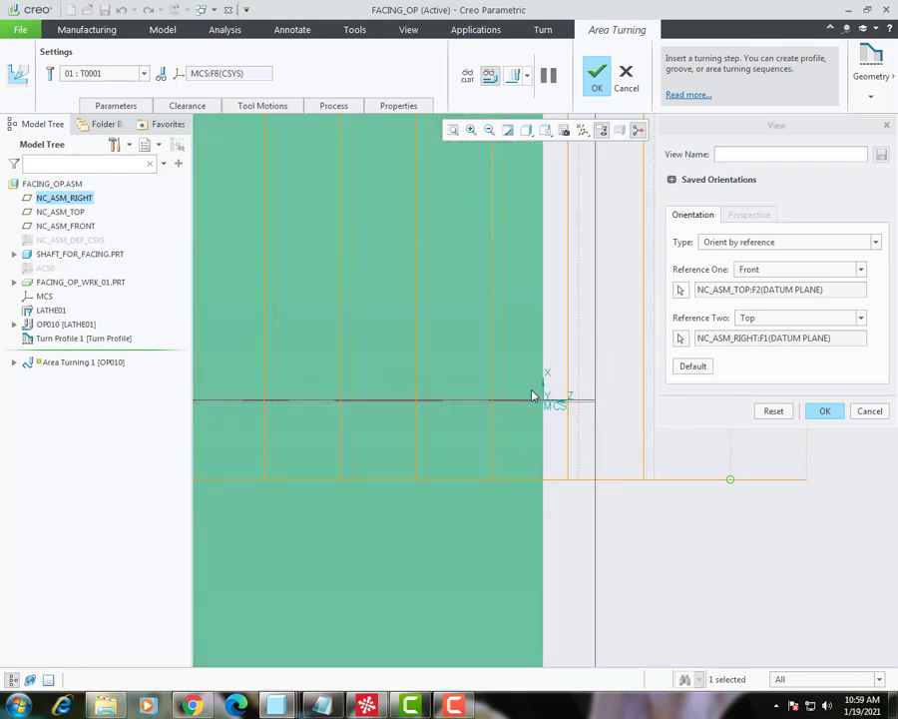
scroll(535, 396, "up", 5)
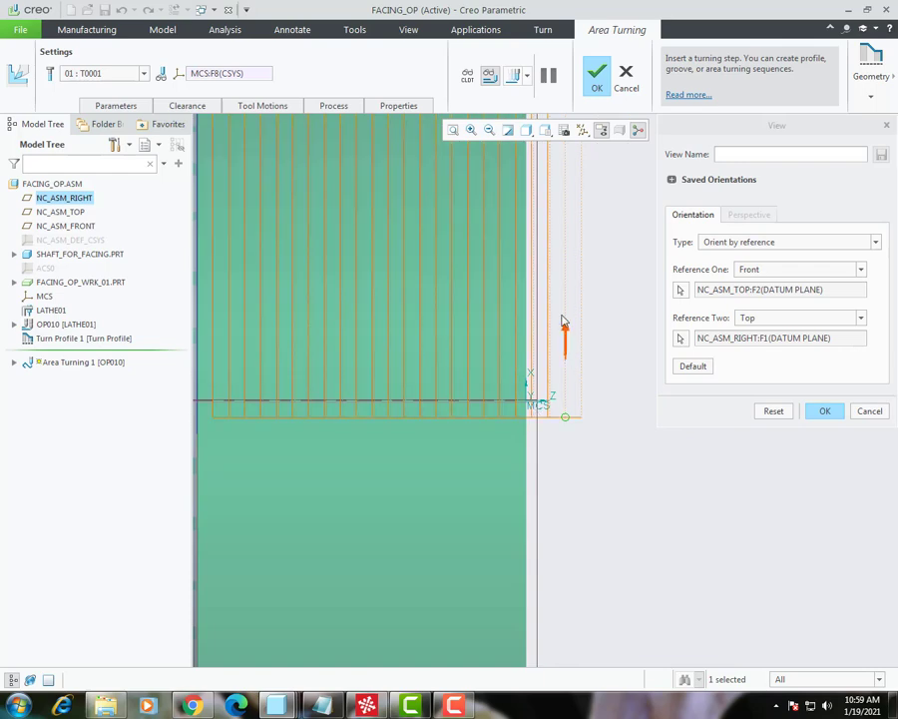
left_click(824, 410)
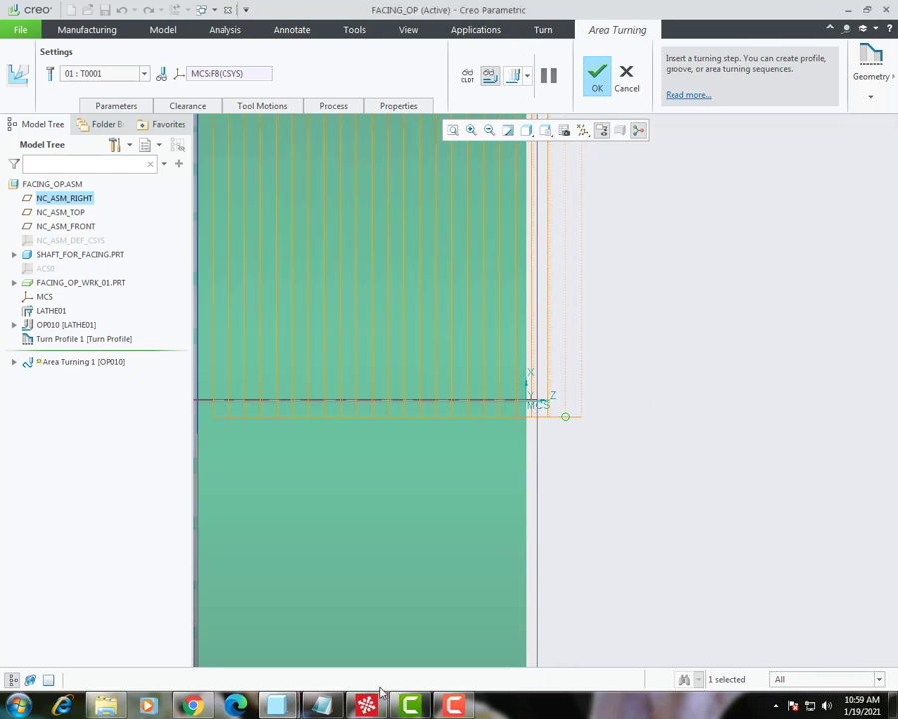
- Switch to CIMCO Edit and examine the backplotted facing toolpath around the program origin
left_click(428, 707)
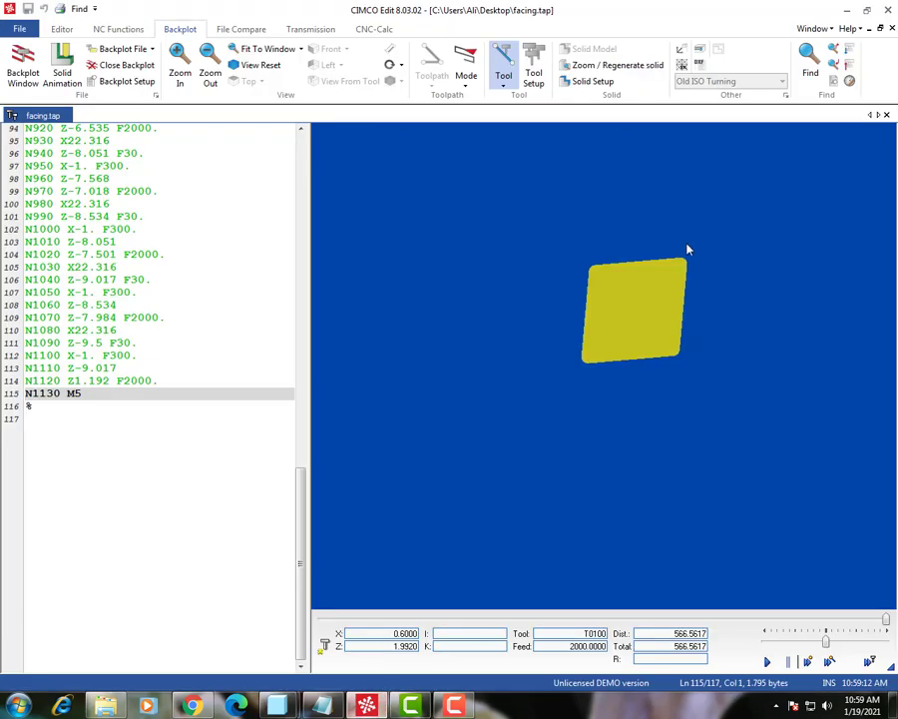
left_click(61, 64)
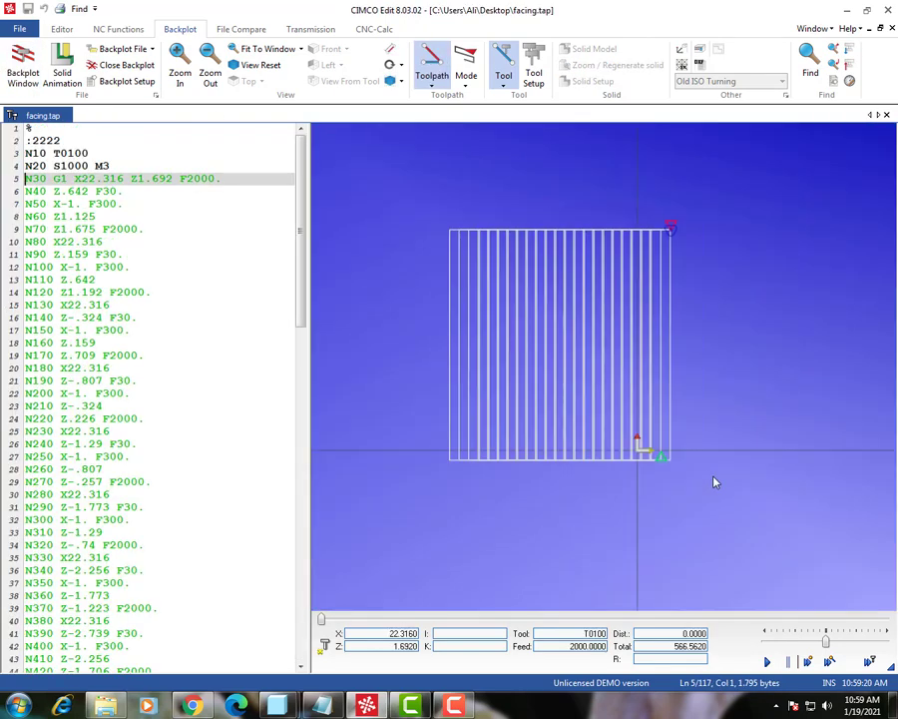
scroll(674, 472, "up", 2)
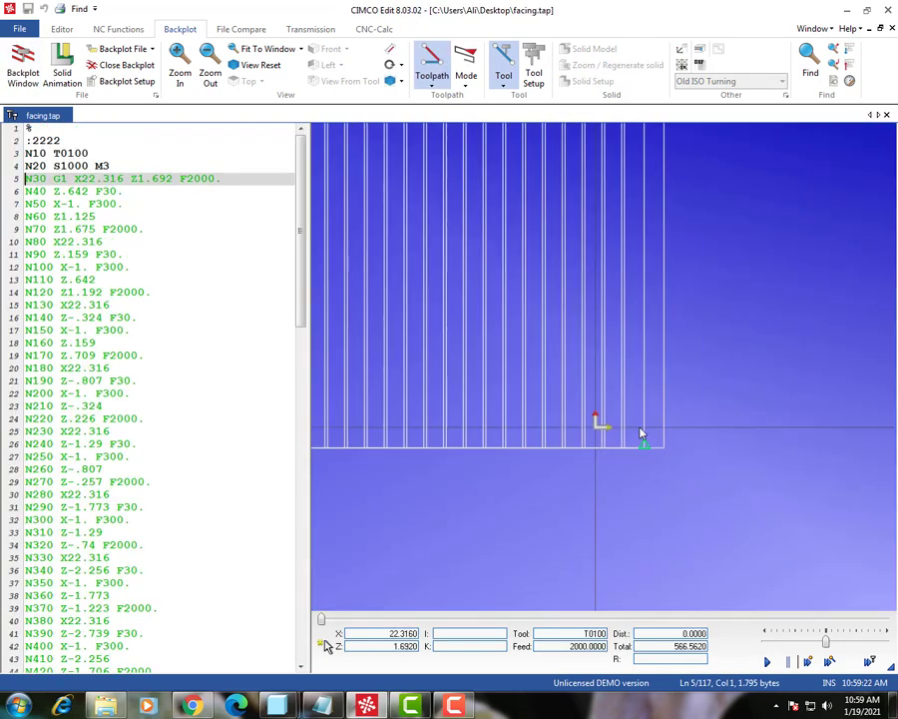
scroll(656, 458, "up", 2)
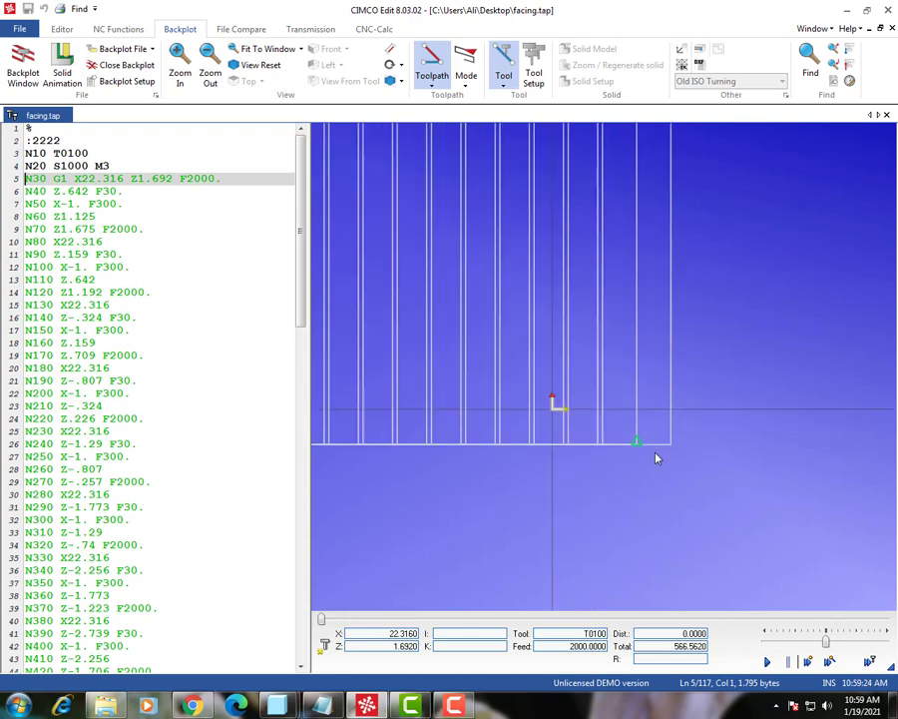
scroll(656, 458, "down", 4)
- Start the solid animation of facing.tap with the stock's position on Z set to 0, keeping the default tool
left_click(55, 63)
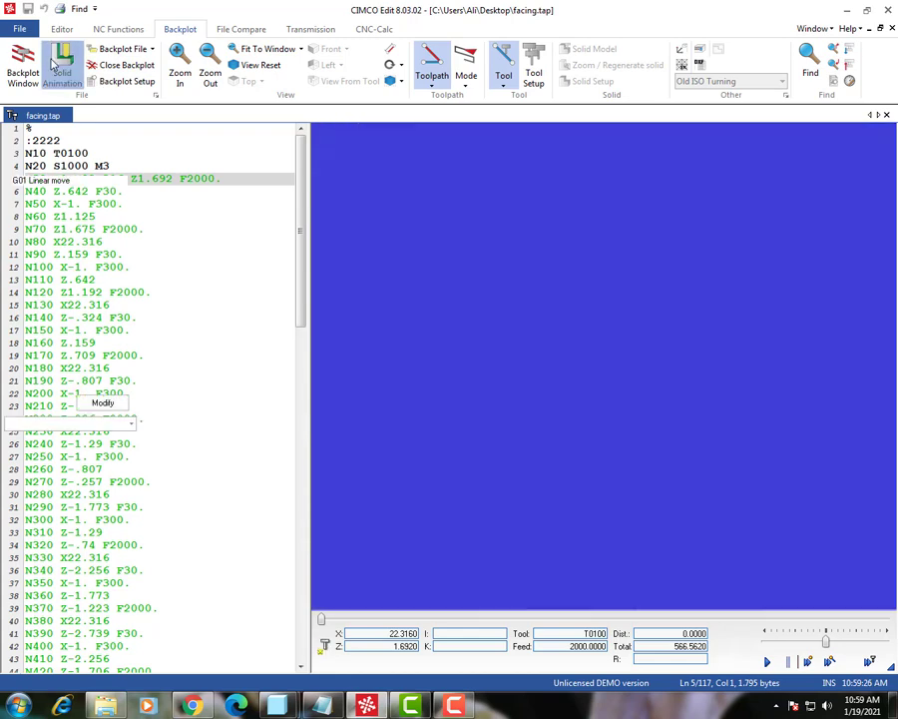
left_click(593, 81)
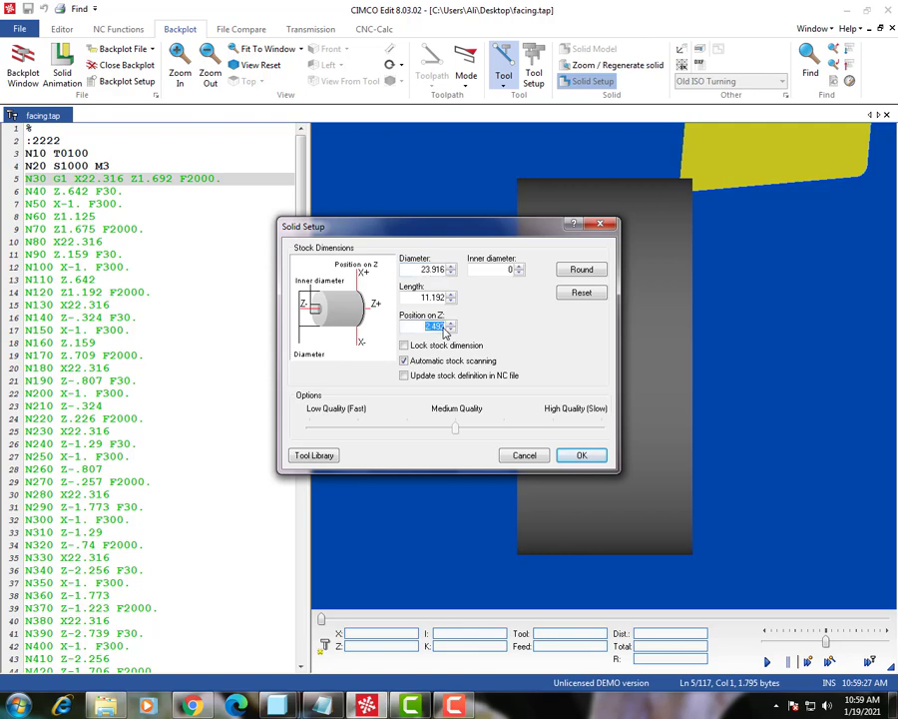
key("Return")
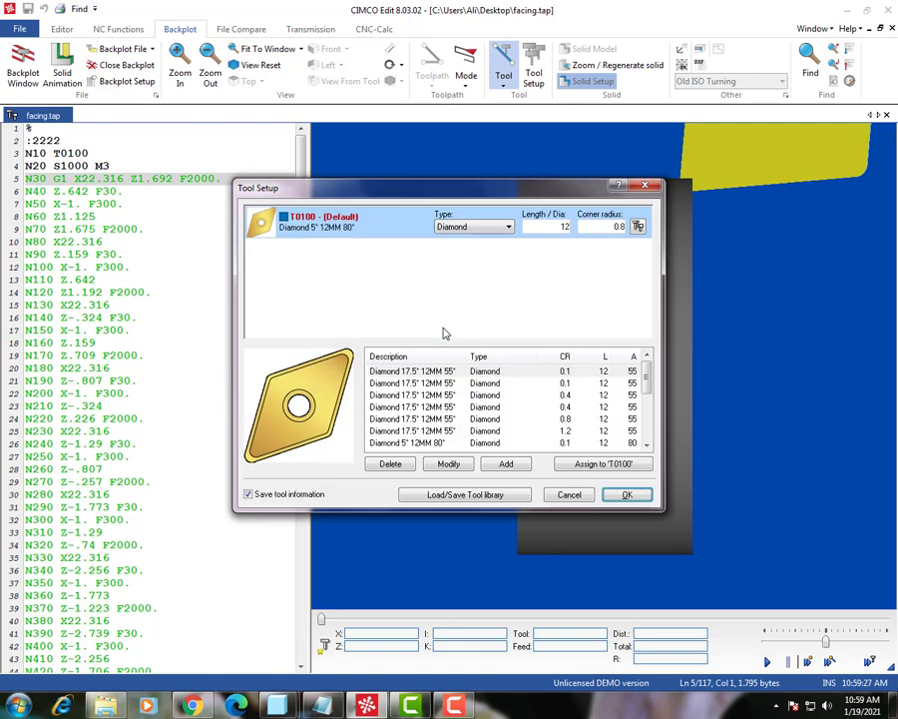
left_click(646, 495)
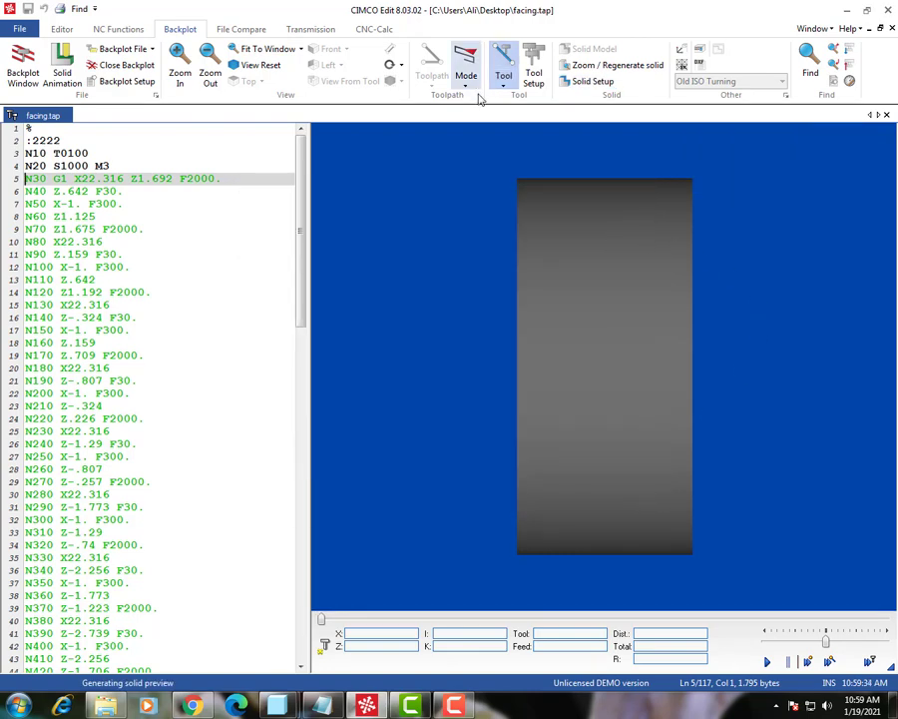
- Add a 12 mm diamond tool with a 0.5 mm corner radius and 55° angle to the library and assign it to T0100
left_click(535, 78)
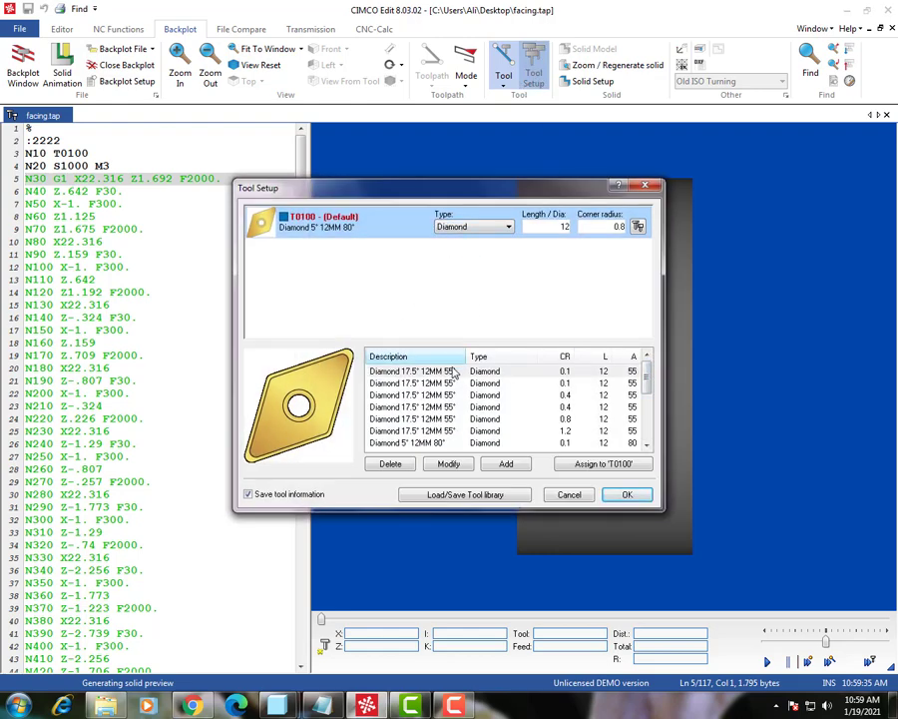
left_click(506, 465)
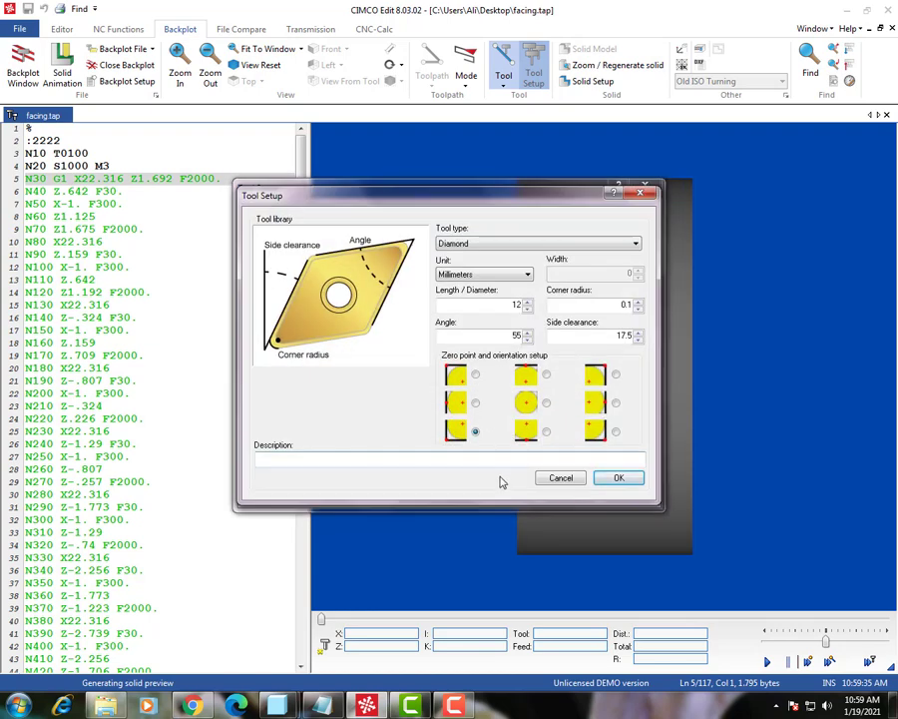
double_click(626, 306)
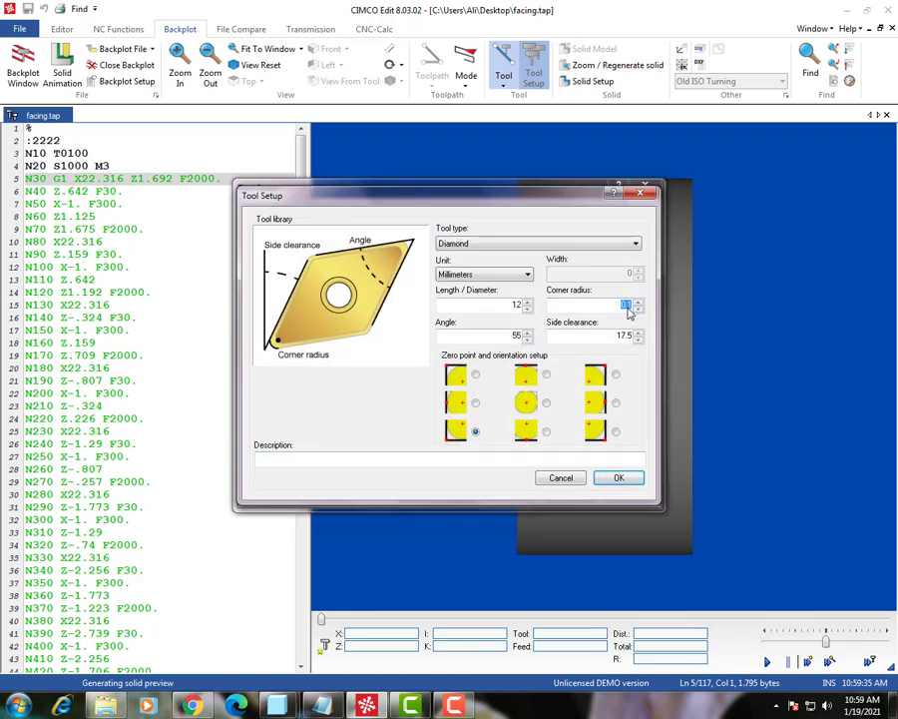
type("0.5")
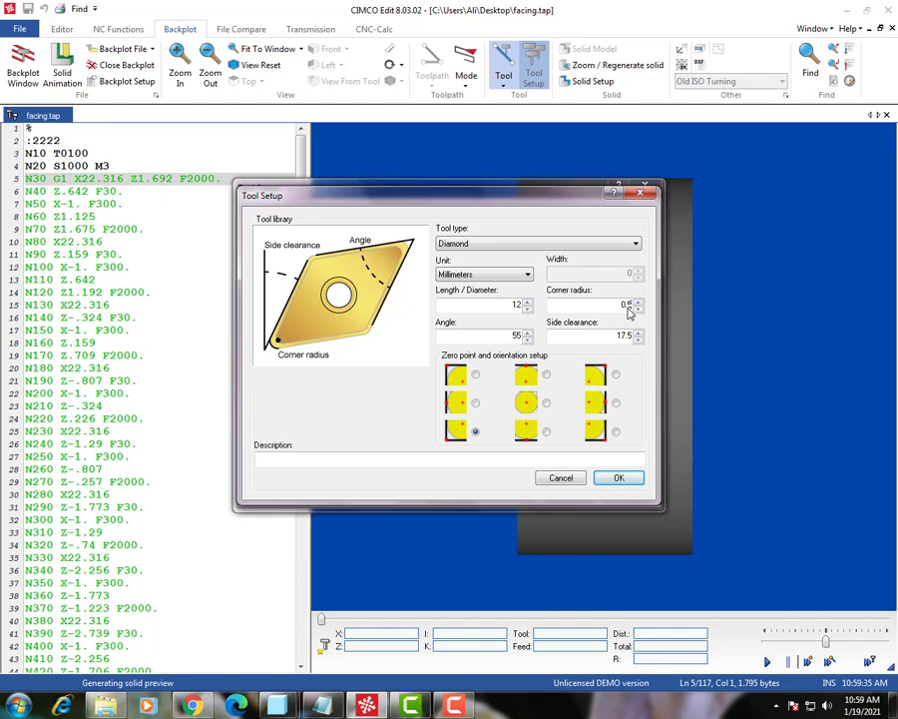
left_click(620, 477)
left_click(587, 466)
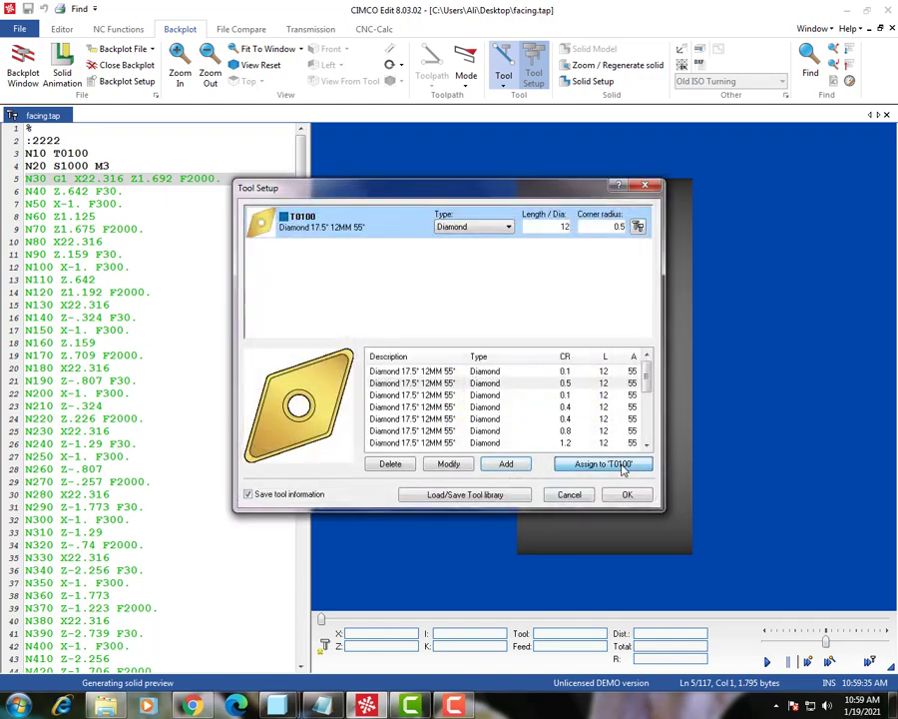
left_click(619, 496)
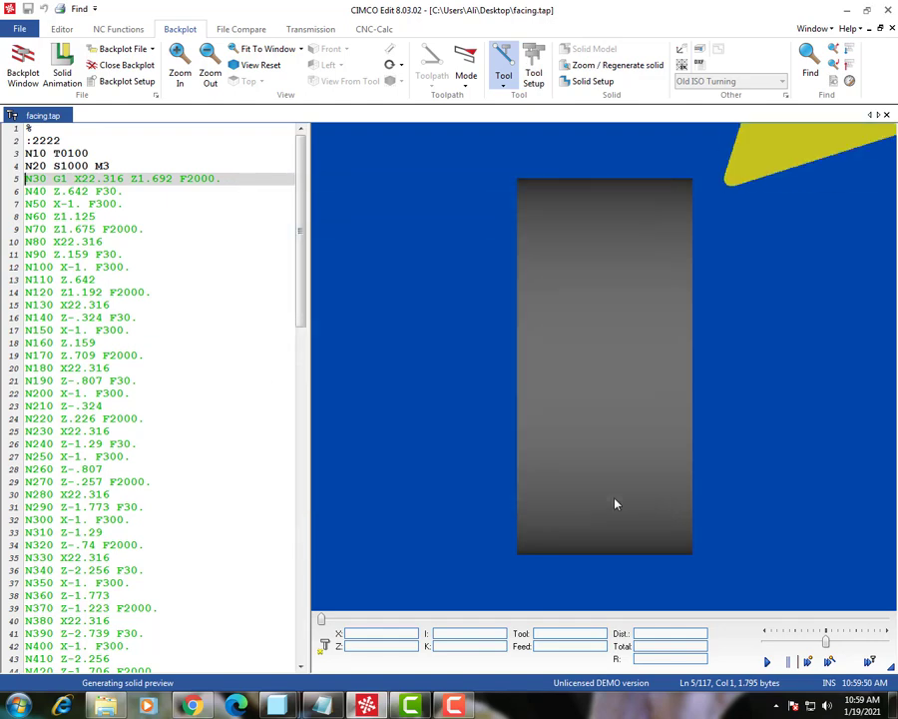
- Run the solid material removal of facing.tap at a faster playback speed and watch the facing cuts to the end
scroll(616, 504, "up", 1)
scroll(616, 504, "down", 3)
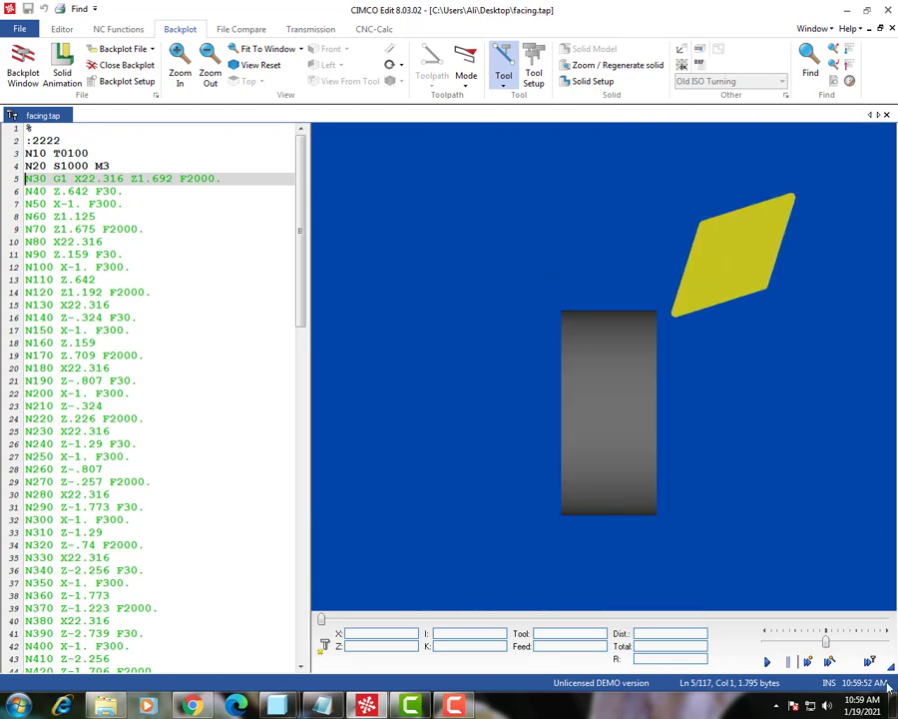
left_click(829, 659)
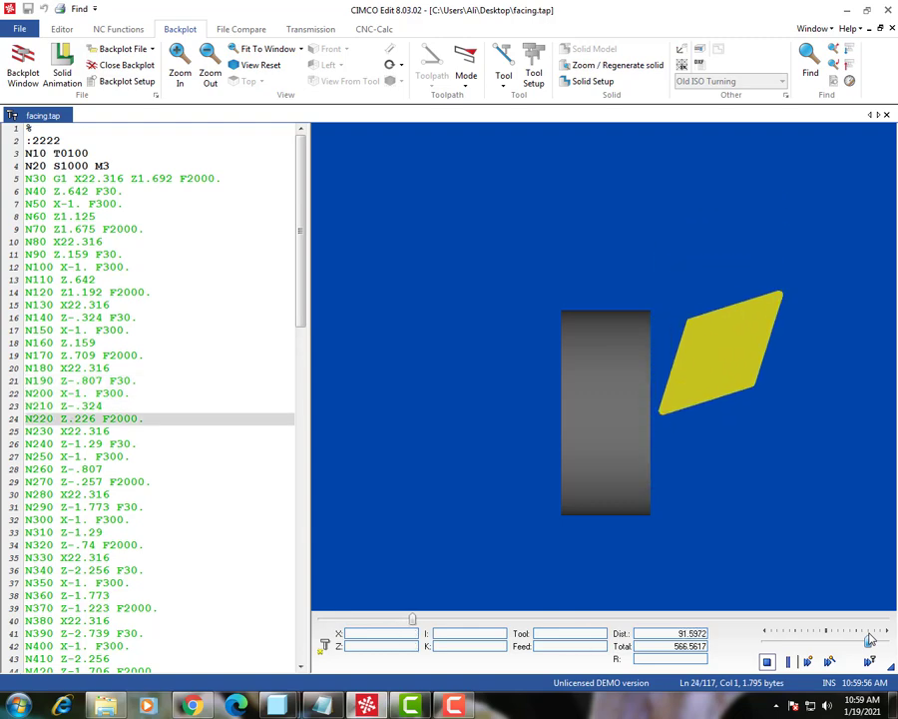
scroll(714, 399, "down", 3)
scroll(691, 412, "up", 5)
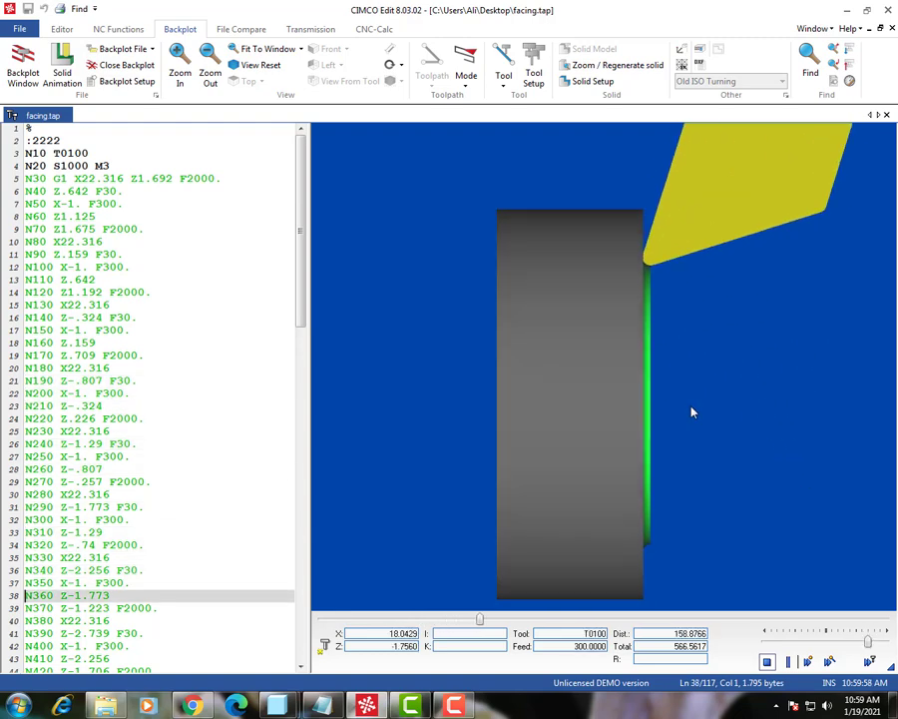
scroll(559, 320, "down", 2)
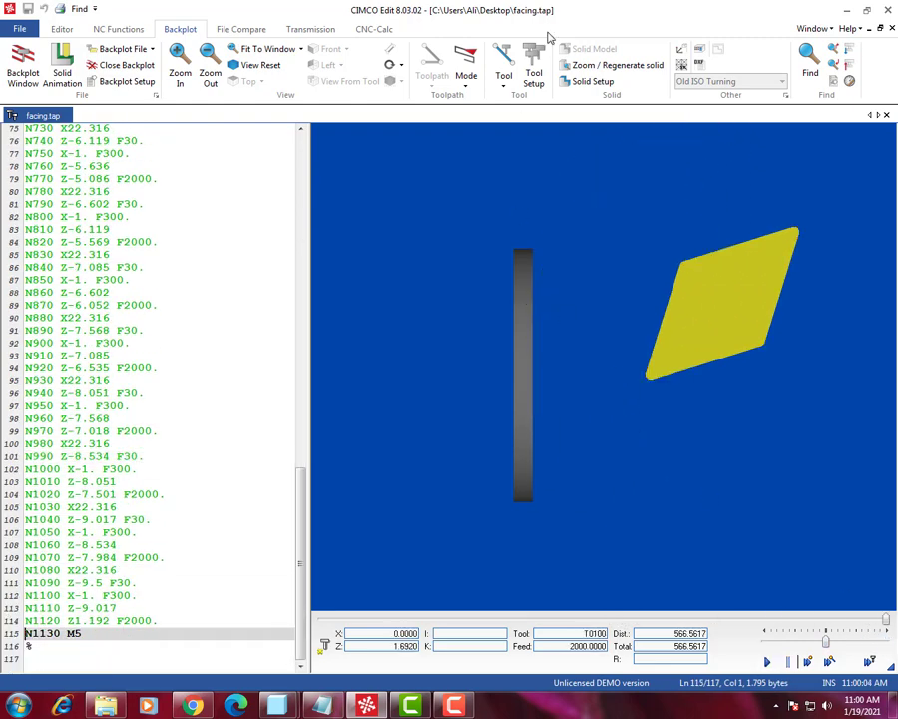
- Set the solid stock's length to 50
left_click(588, 81)
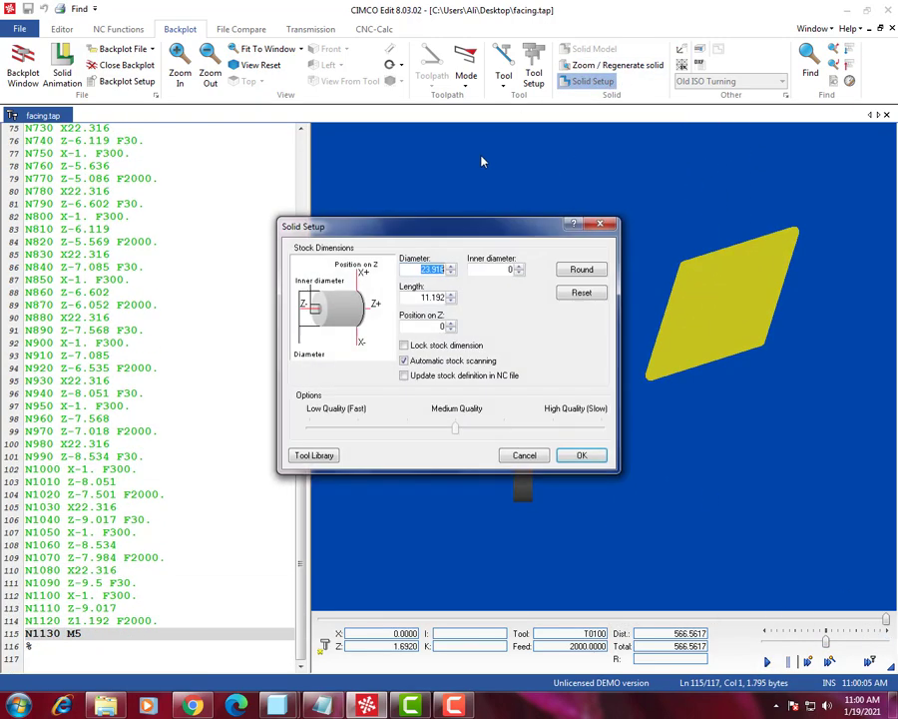
double_click(425, 300)
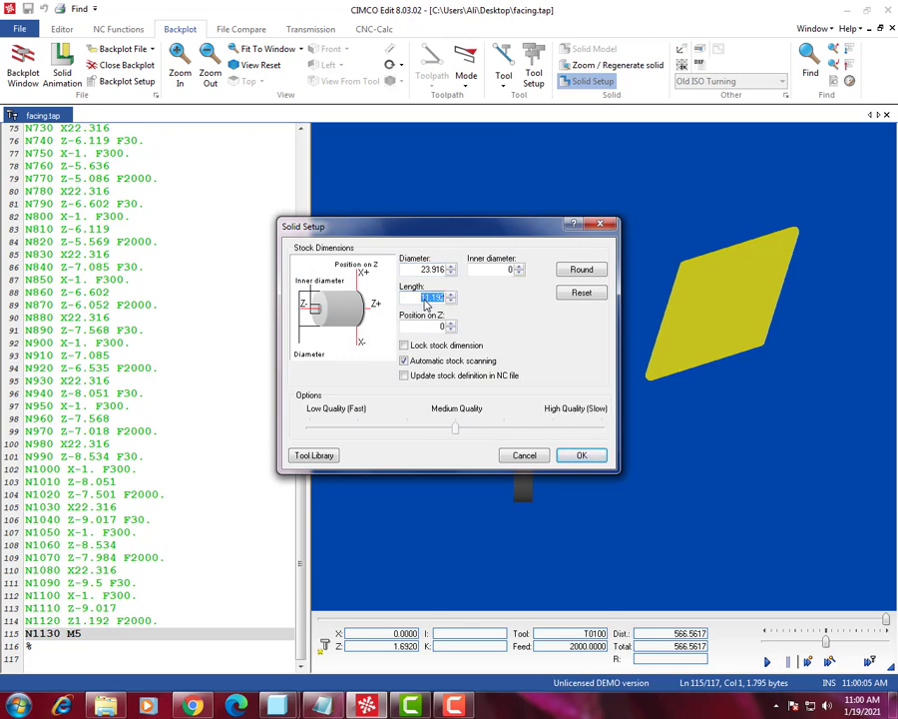
type("50")
key("Return")
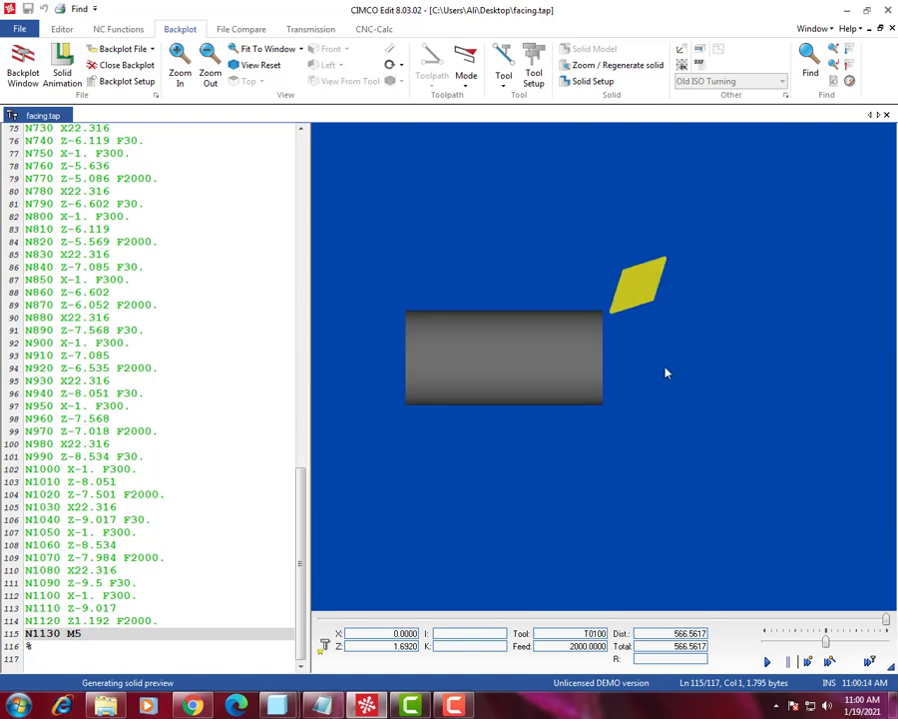
scroll(608, 351, "up", 3)
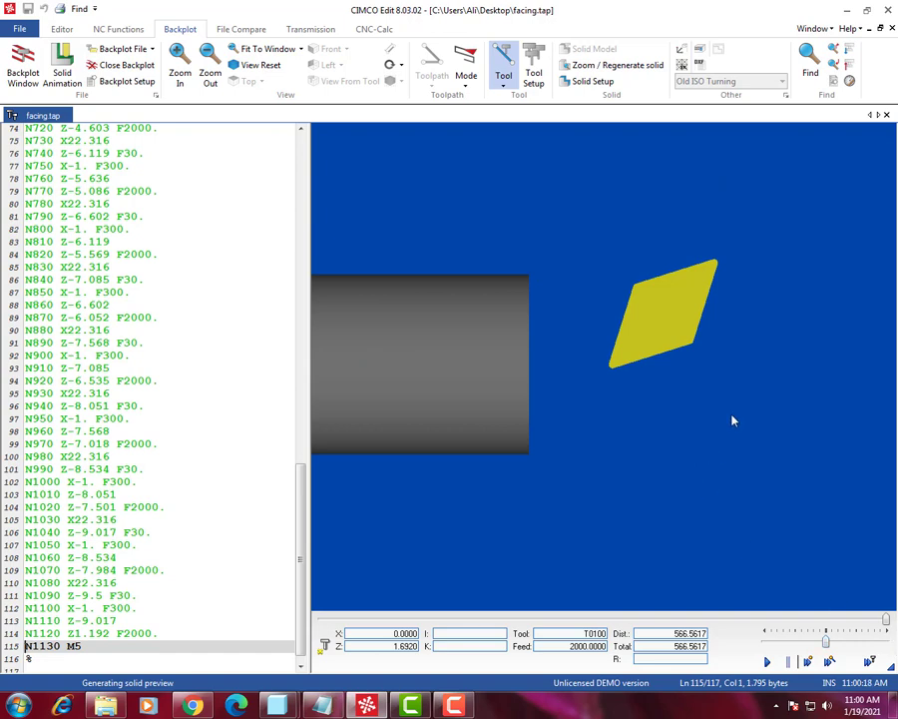
scroll(731, 420, "down", 4)
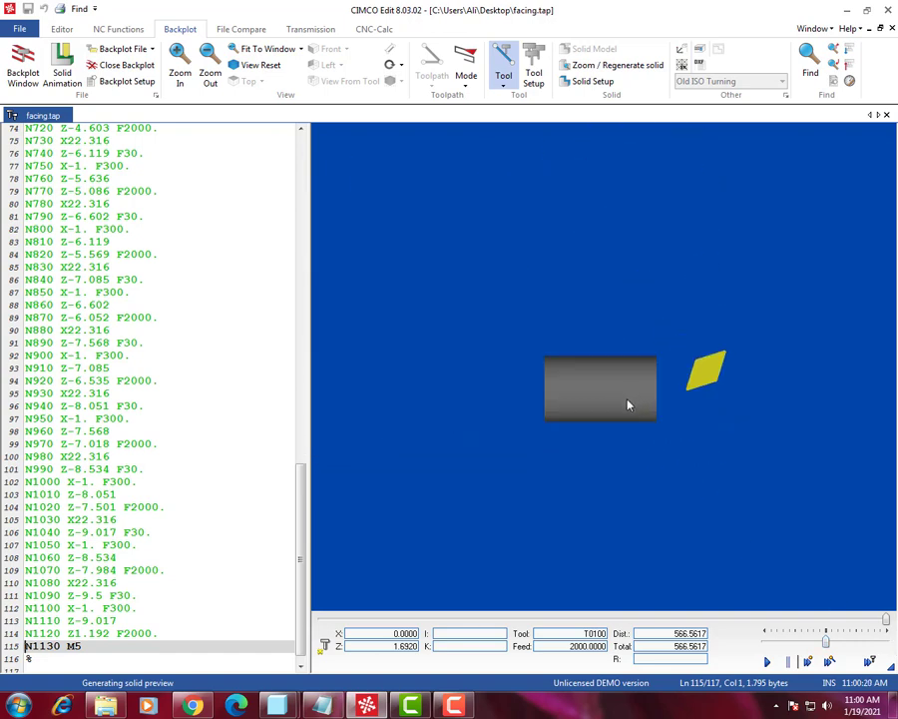
scroll(628, 405, "up", 3)
left_click_drag(615, 407, 564, 475)
double_click(564, 476)
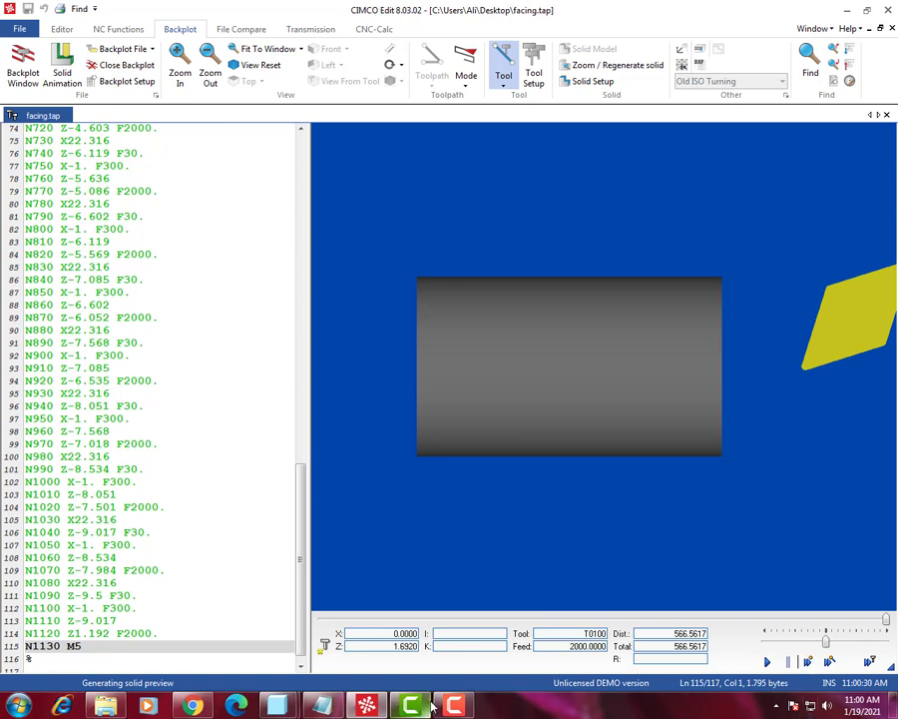
mouse_move(445, 707)
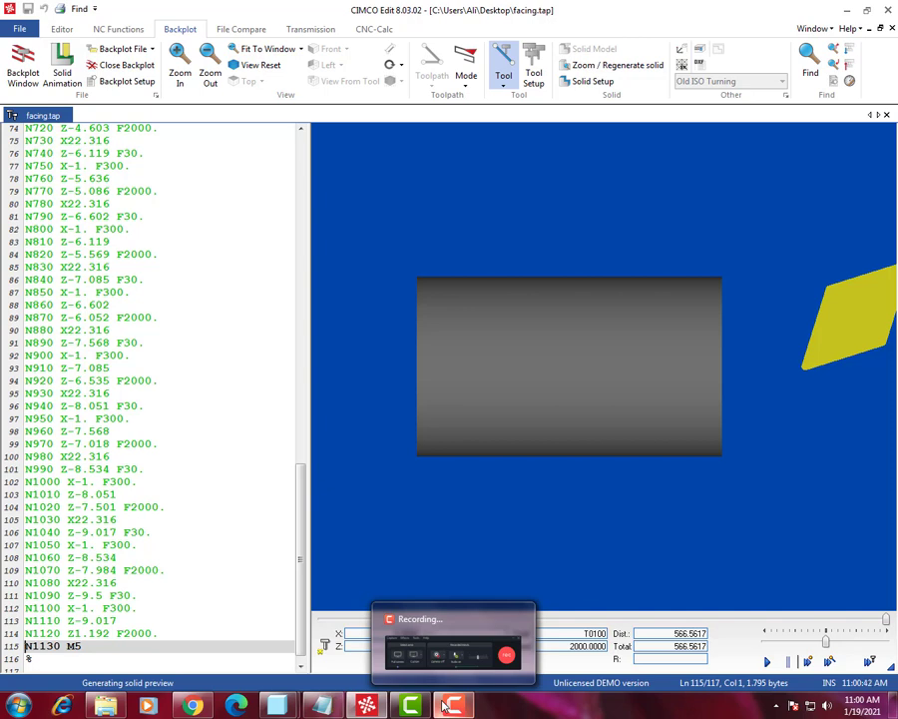
left_click(447, 705)
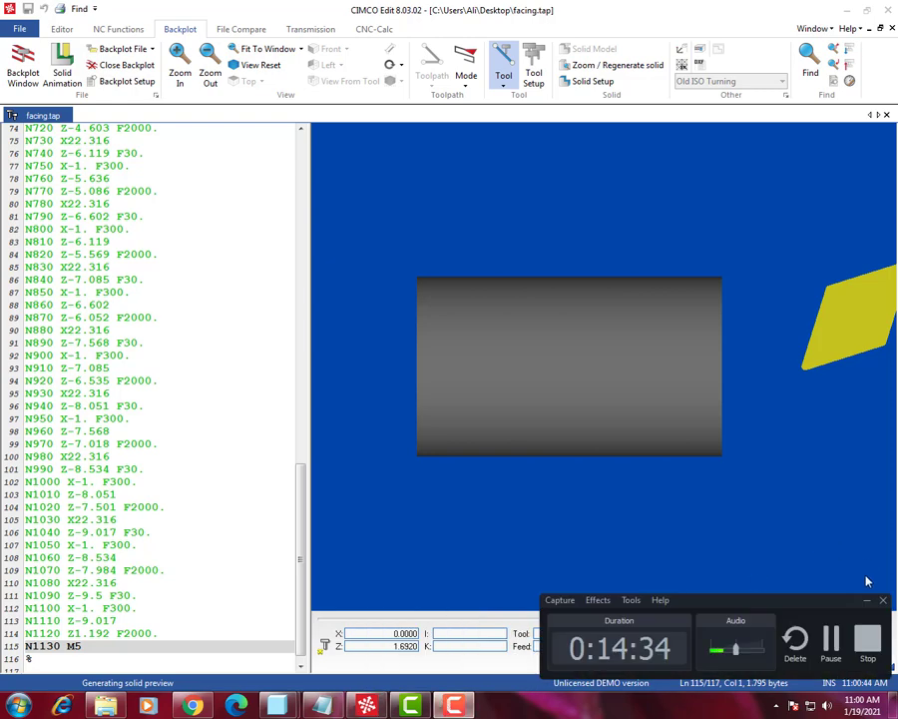